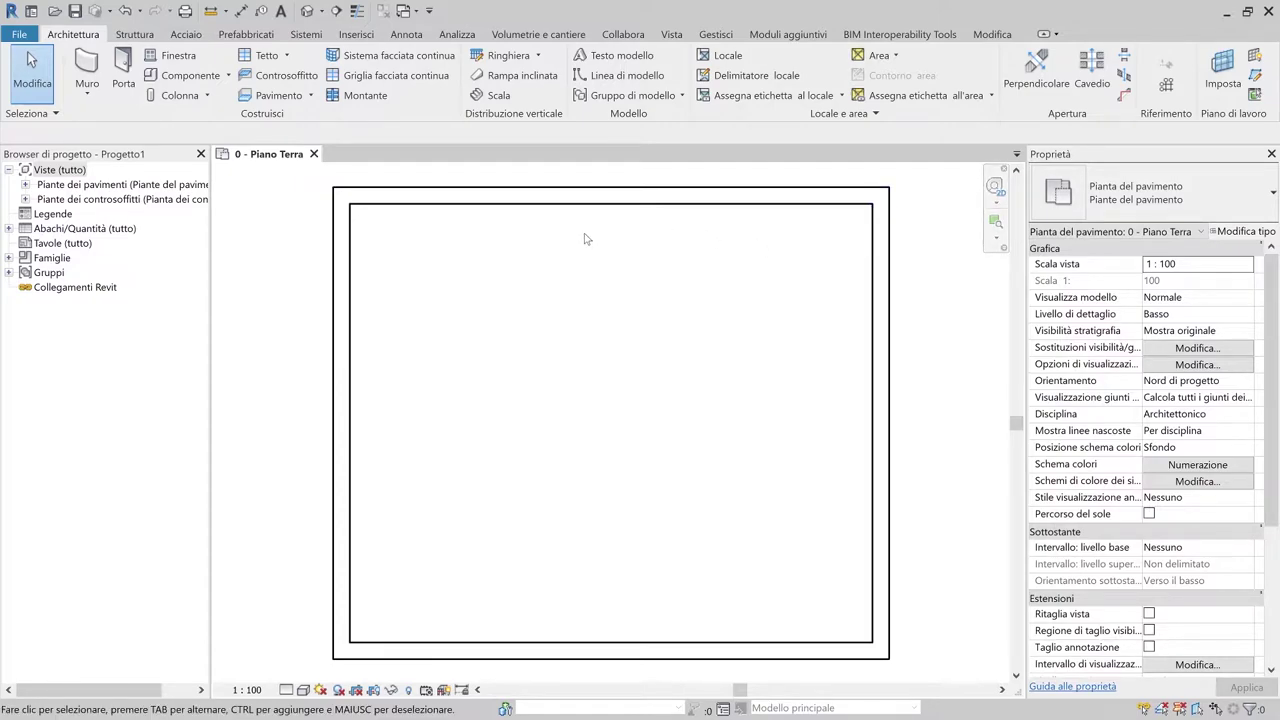
# - Create a new family, Famiglia1, from the Elemento di dettaglio metrico.rft template
pyautogui.scroll(-2, 586, 238)
pyautogui.scroll(-1, 509, 306)
pyautogui.moveTo(509, 306); pyautogui.dragTo(574, 300, button='middle')
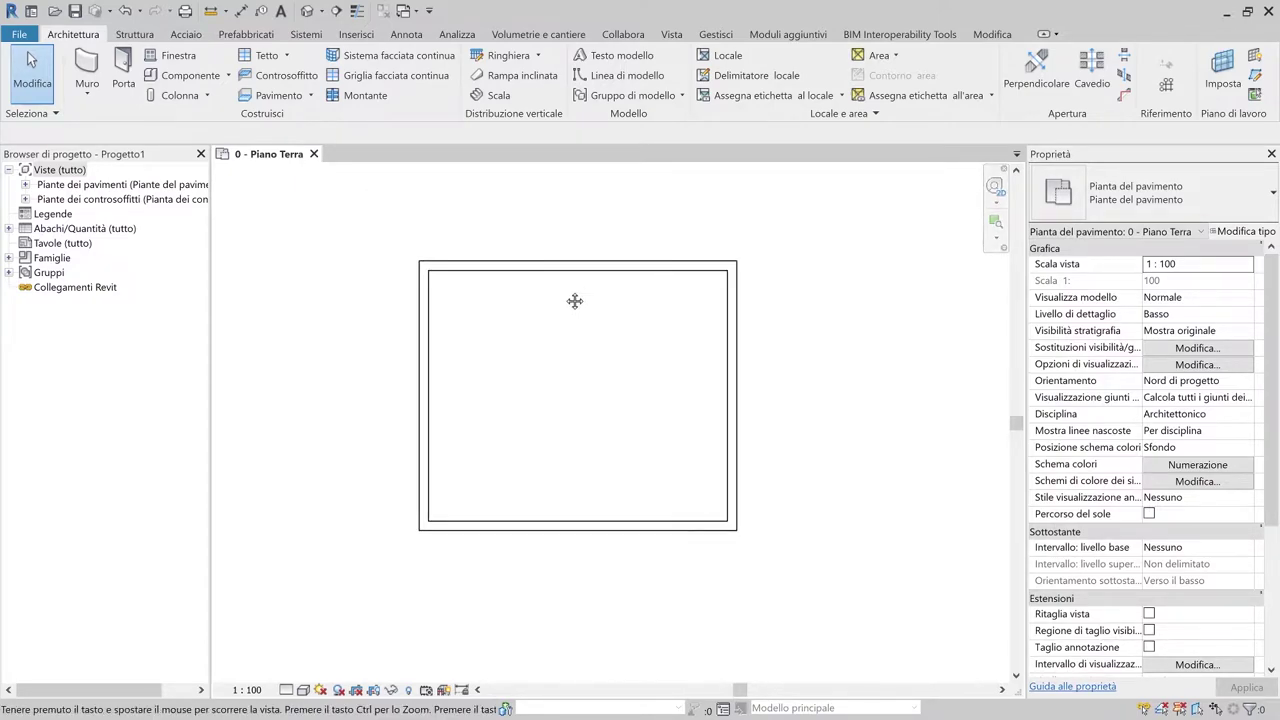
pyautogui.scroll(1, 556, 341)
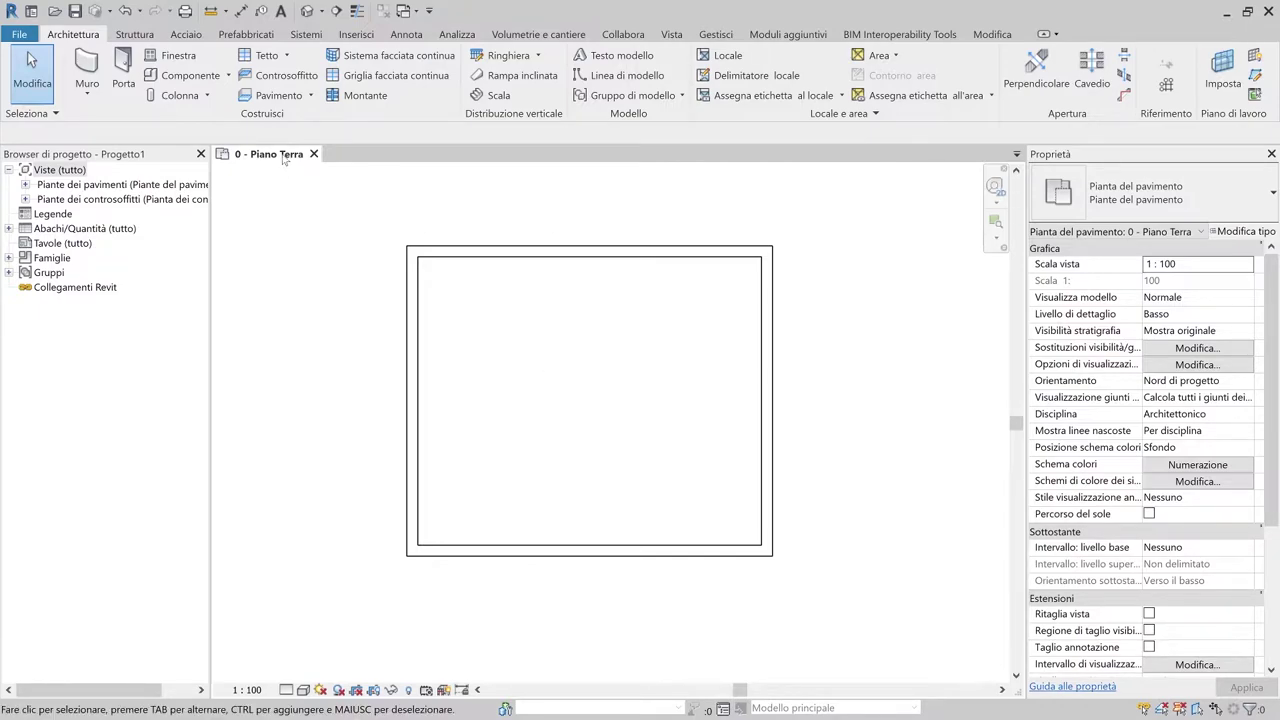
pyautogui.click(15, 35)
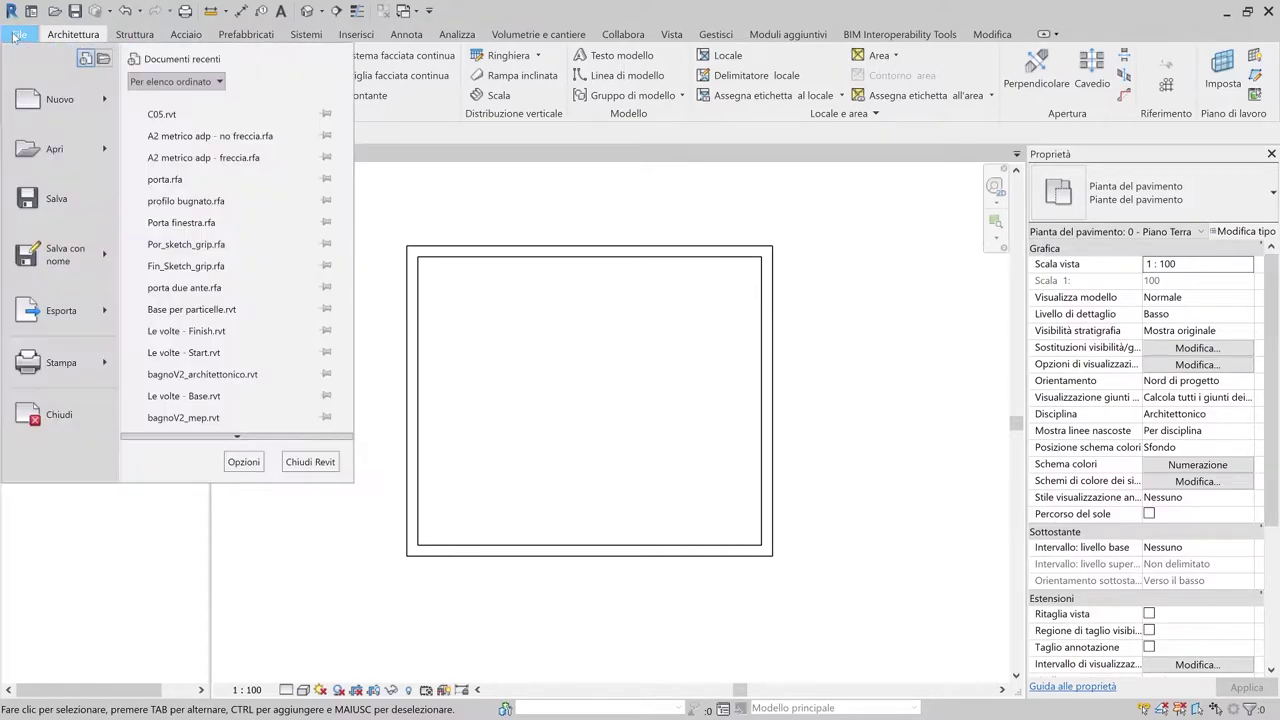
pyautogui.moveTo(104, 100)
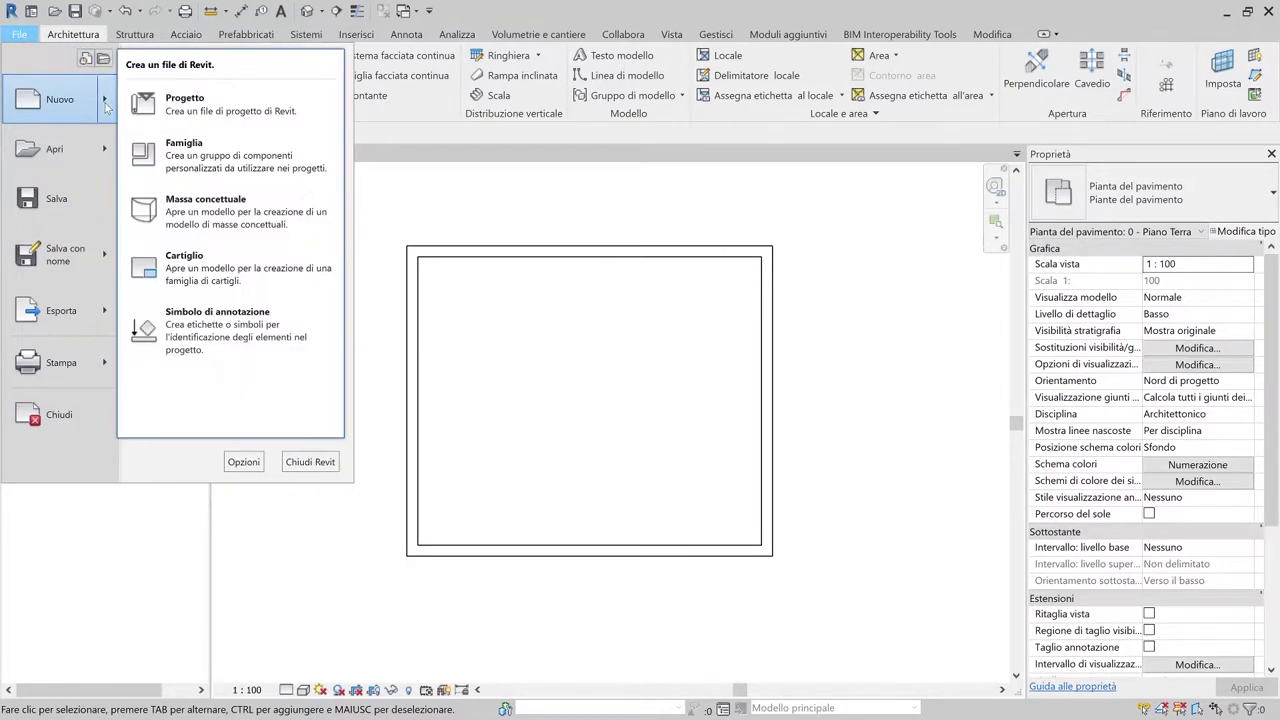
pyautogui.click(225, 172)
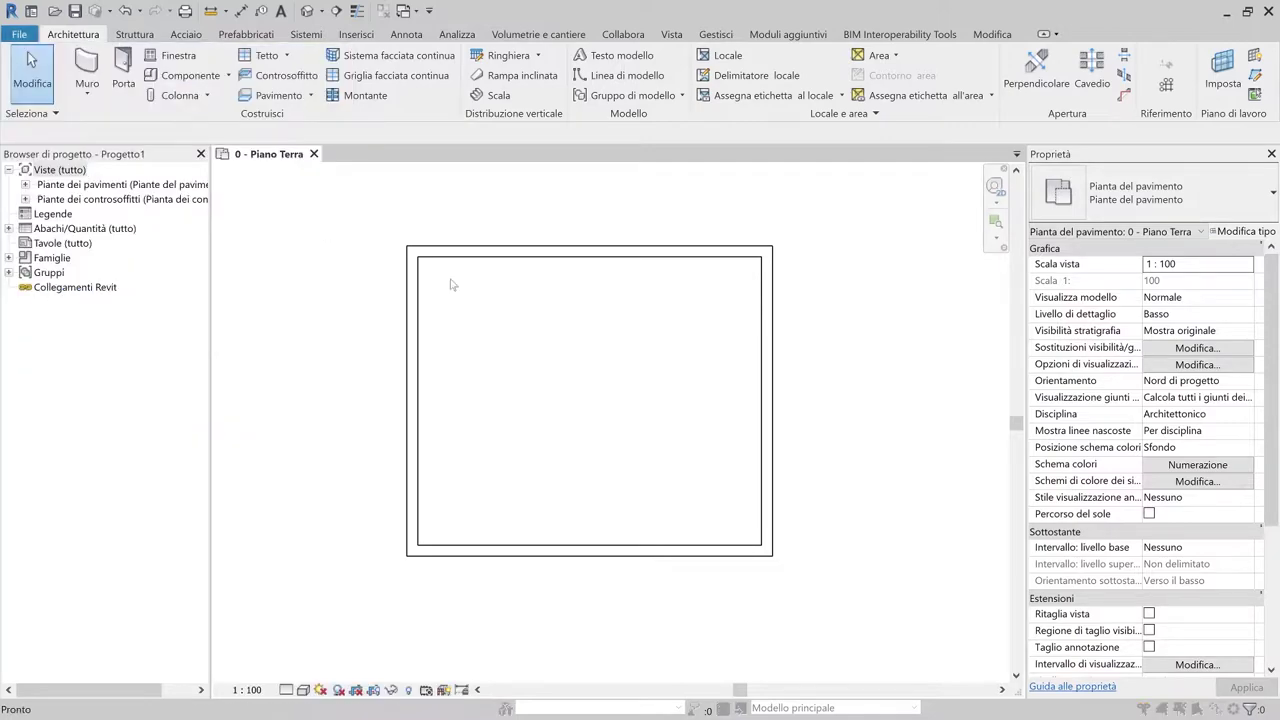
pyautogui.click(640, 413)
pyautogui.press('d')
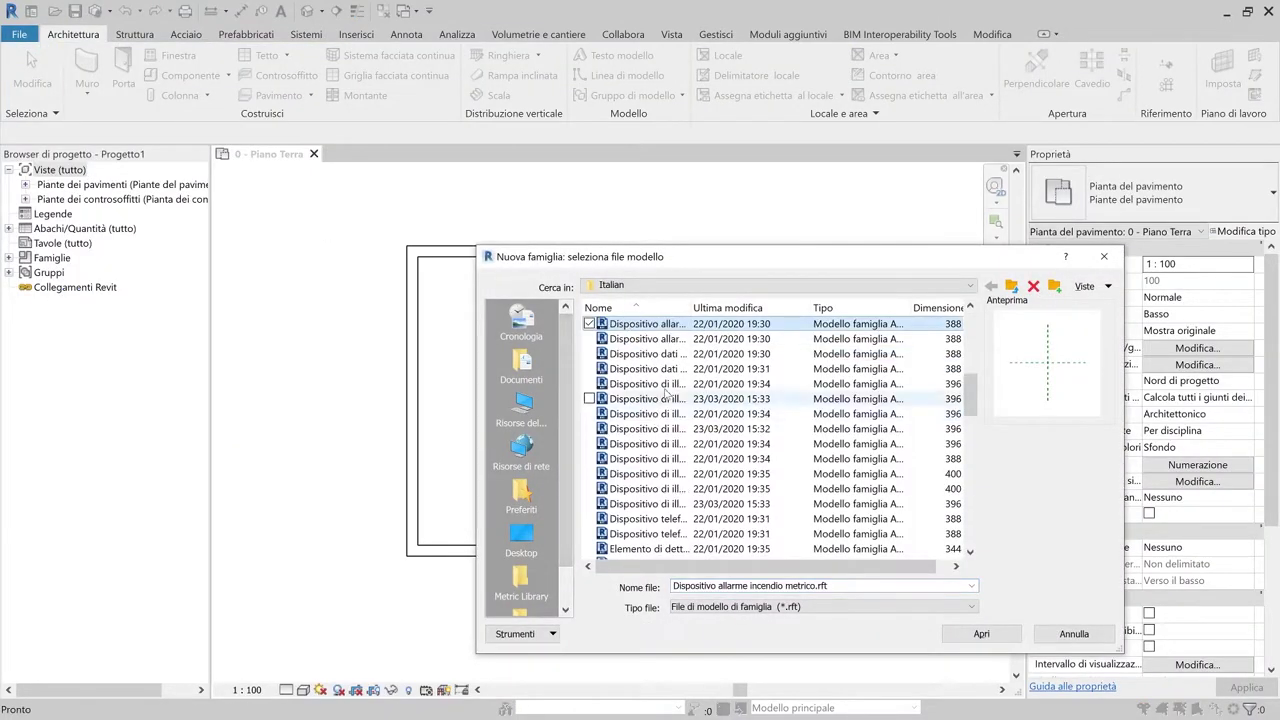
pyautogui.click(855, 557)
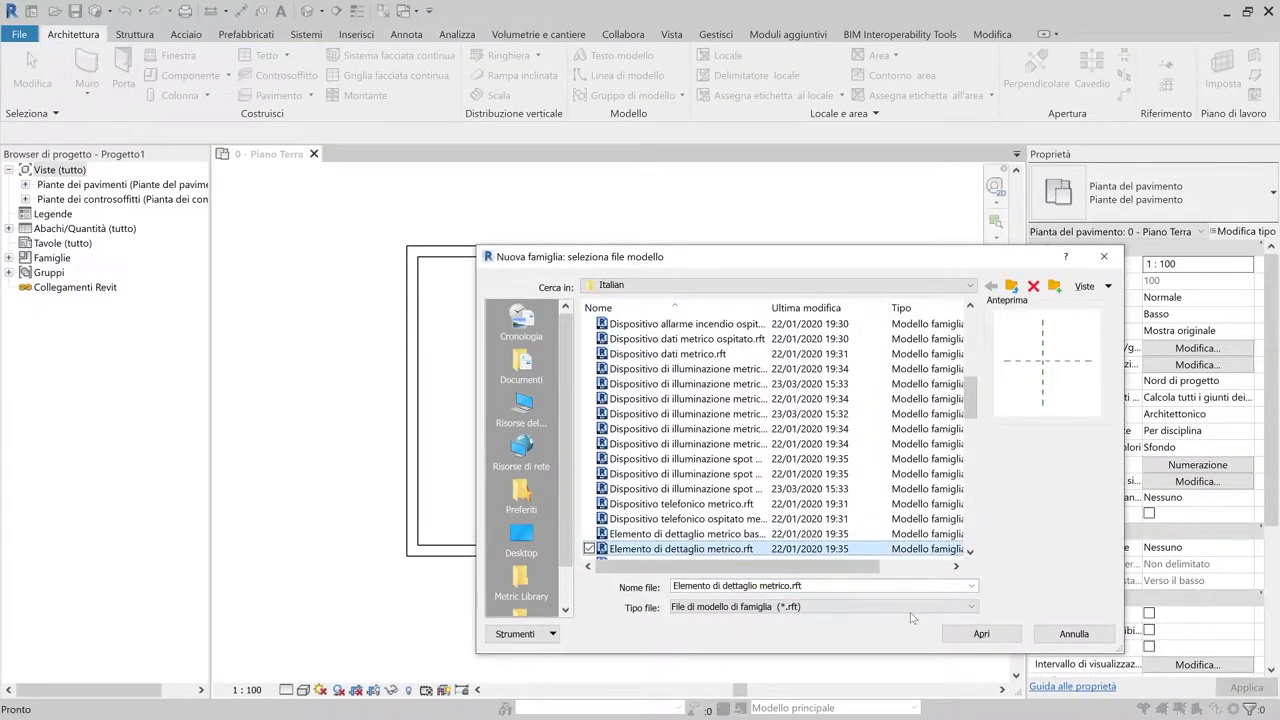
pyautogui.click(972, 636)
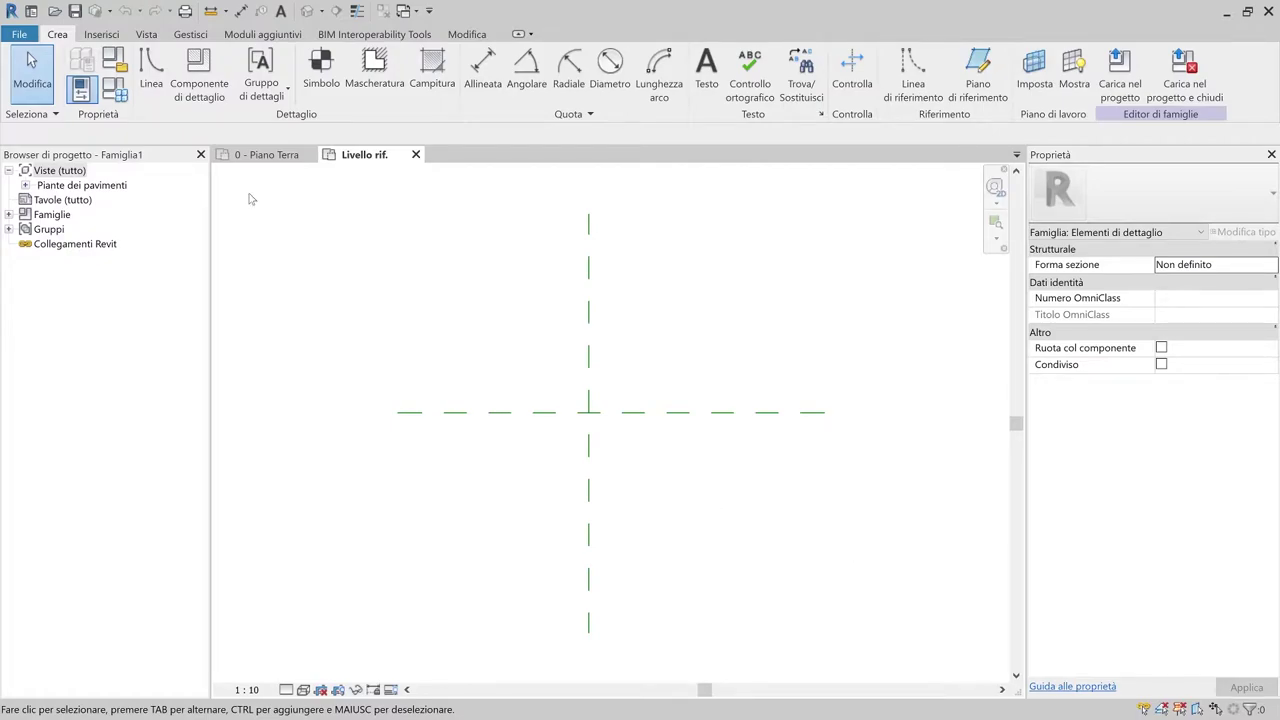
# - Draw a detail-line rectangle with its bottom edge on the horizontal reference plane
pyautogui.click(150, 75)
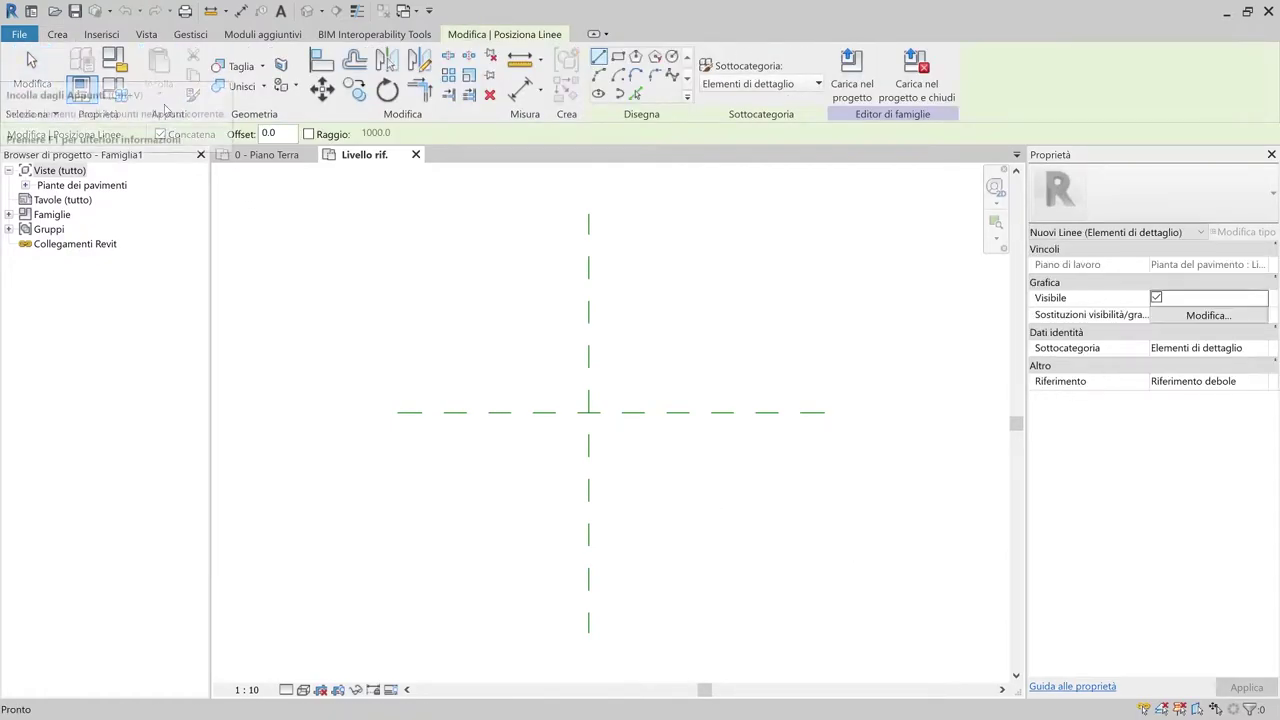
pyautogui.click(617, 56)
pyautogui.scroll(2, 555, 415)
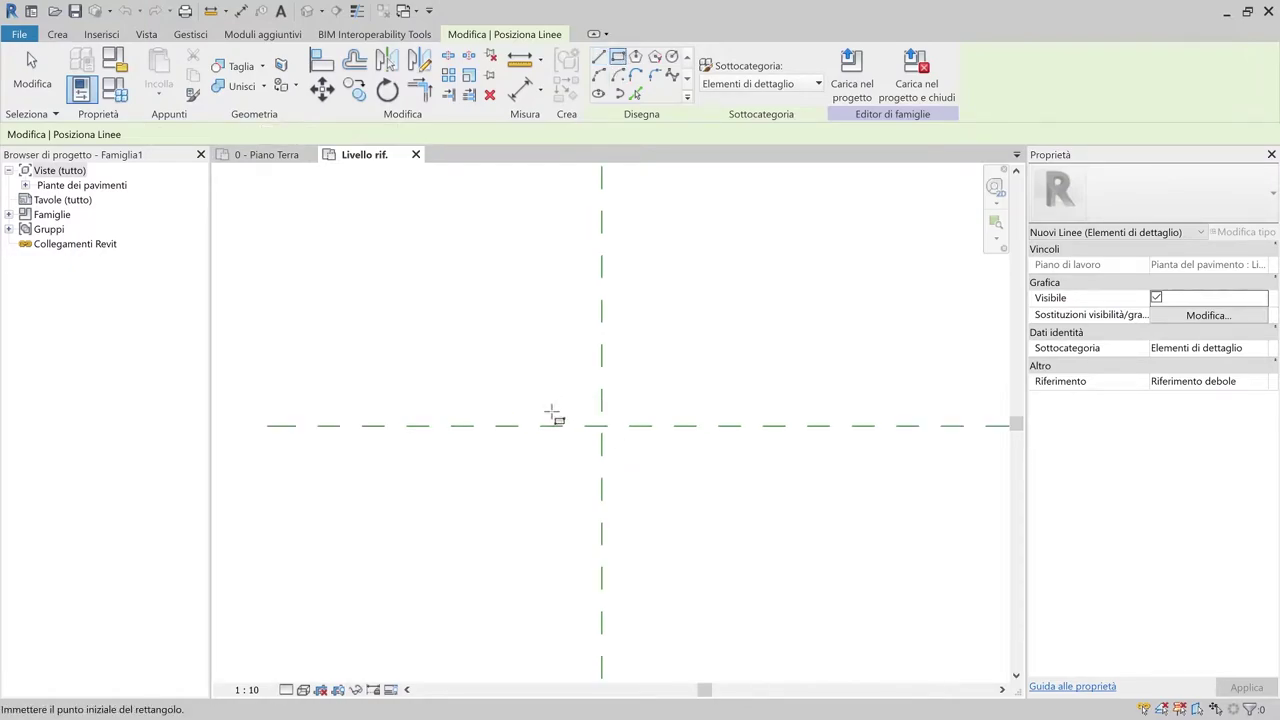
pyautogui.click(514, 426)
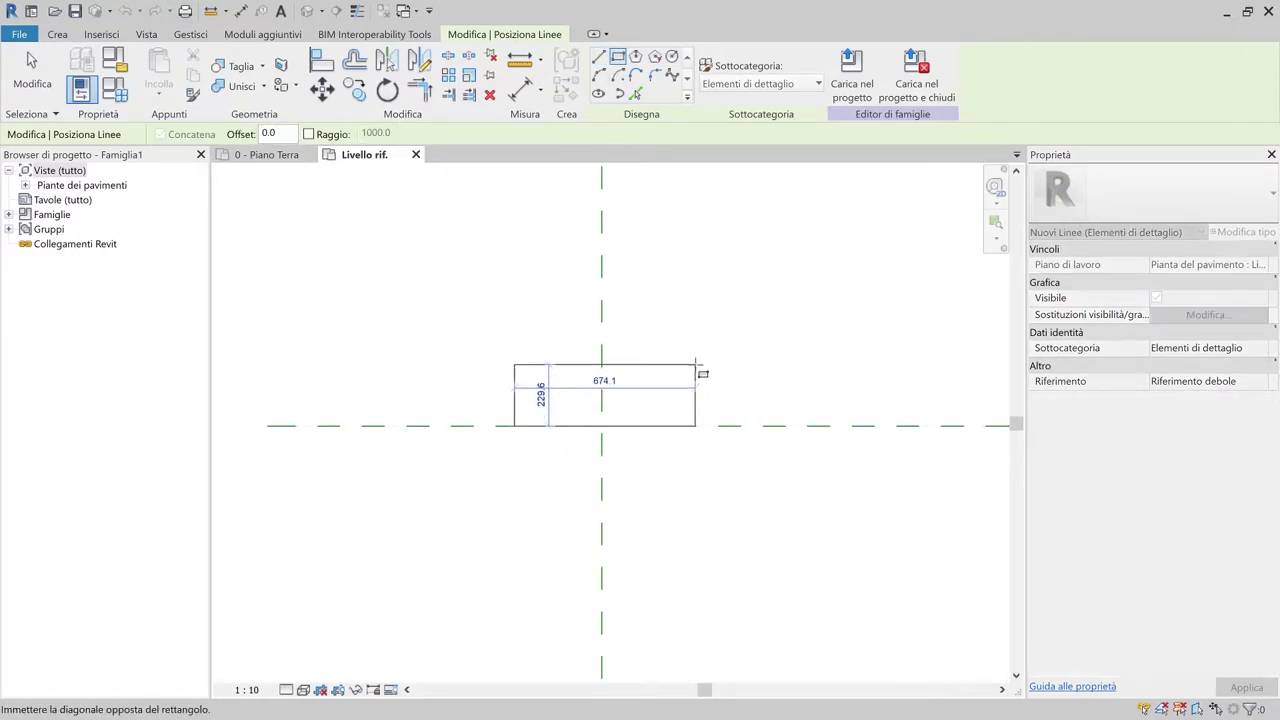
pyautogui.click(693, 361)
pyautogui.press('Escape')
pyautogui.press('Escape')
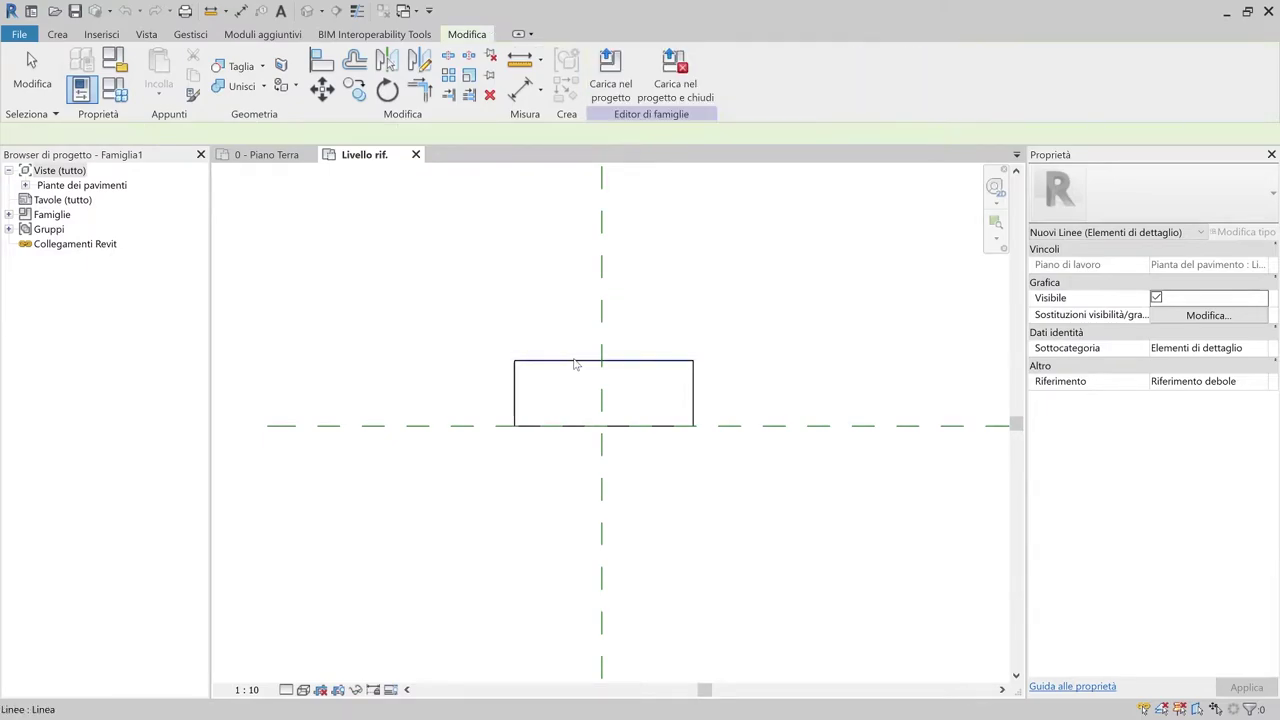
# - Set the rectangle's height to 300 and width to 1200
pyautogui.click(575, 362)
pyautogui.click(722, 390)
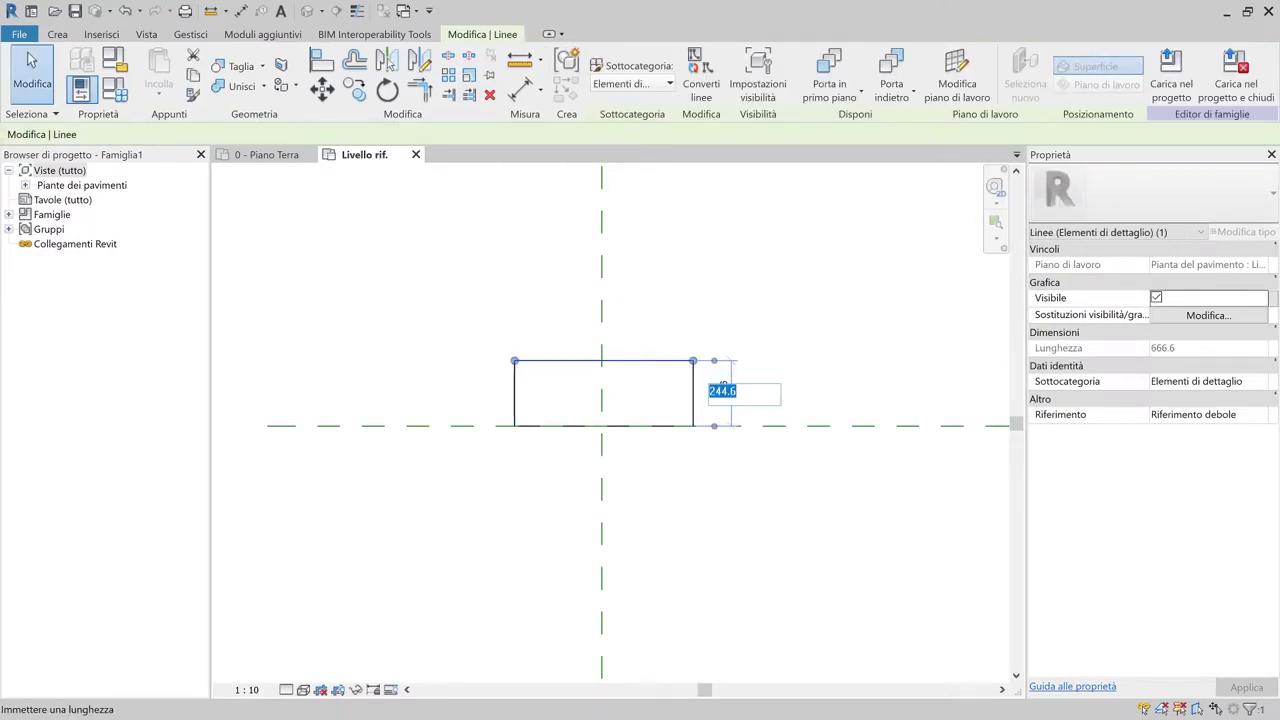
pyautogui.write('300')
pyautogui.press('Return')
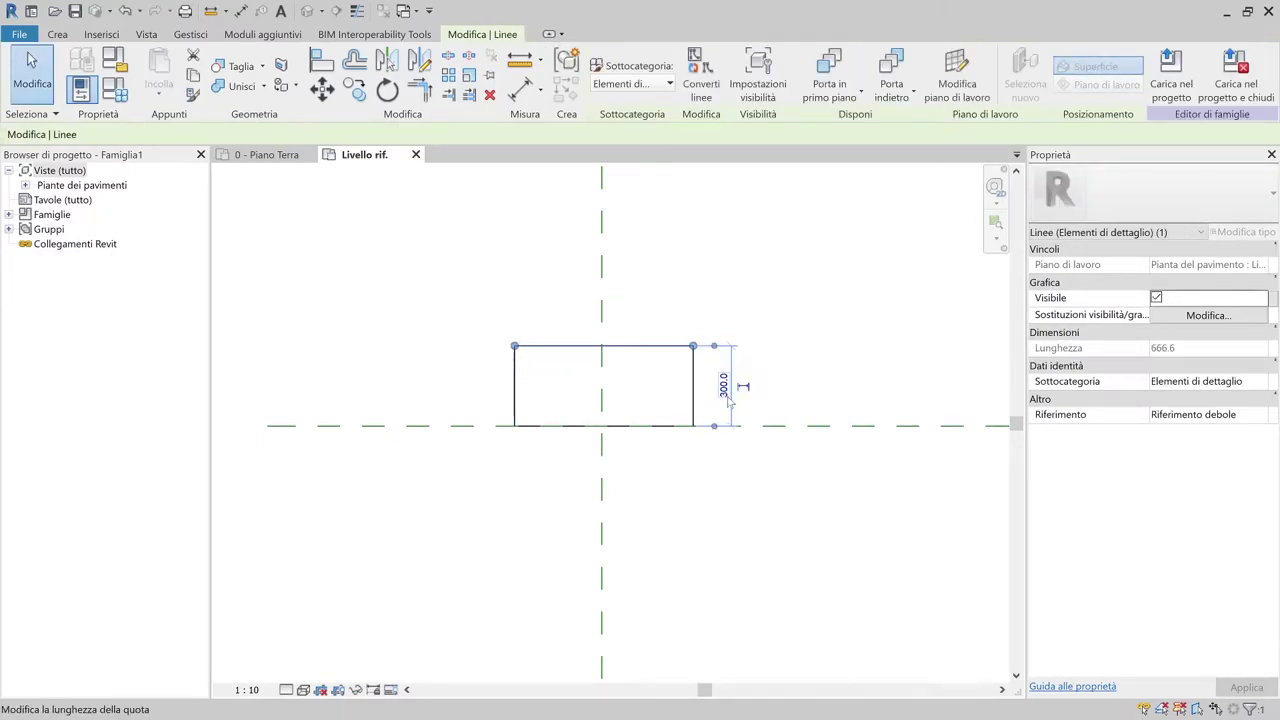
pyautogui.click(516, 397)
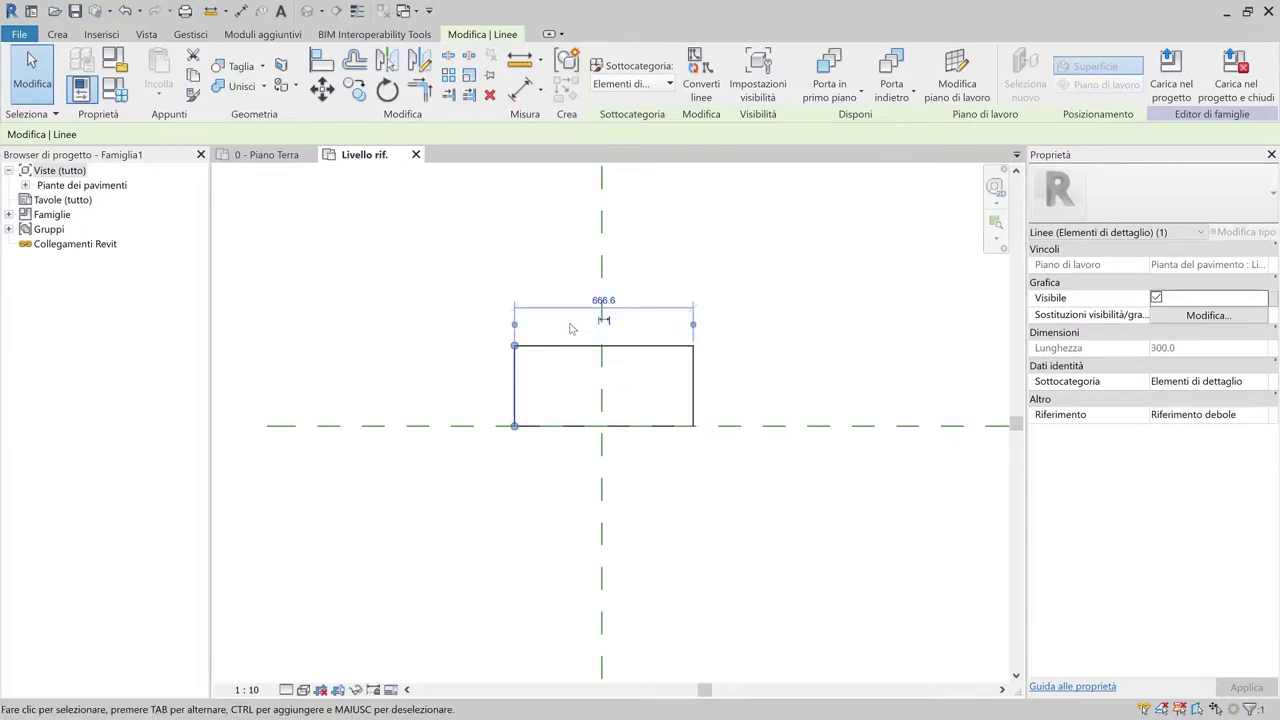
pyautogui.click(582, 292)
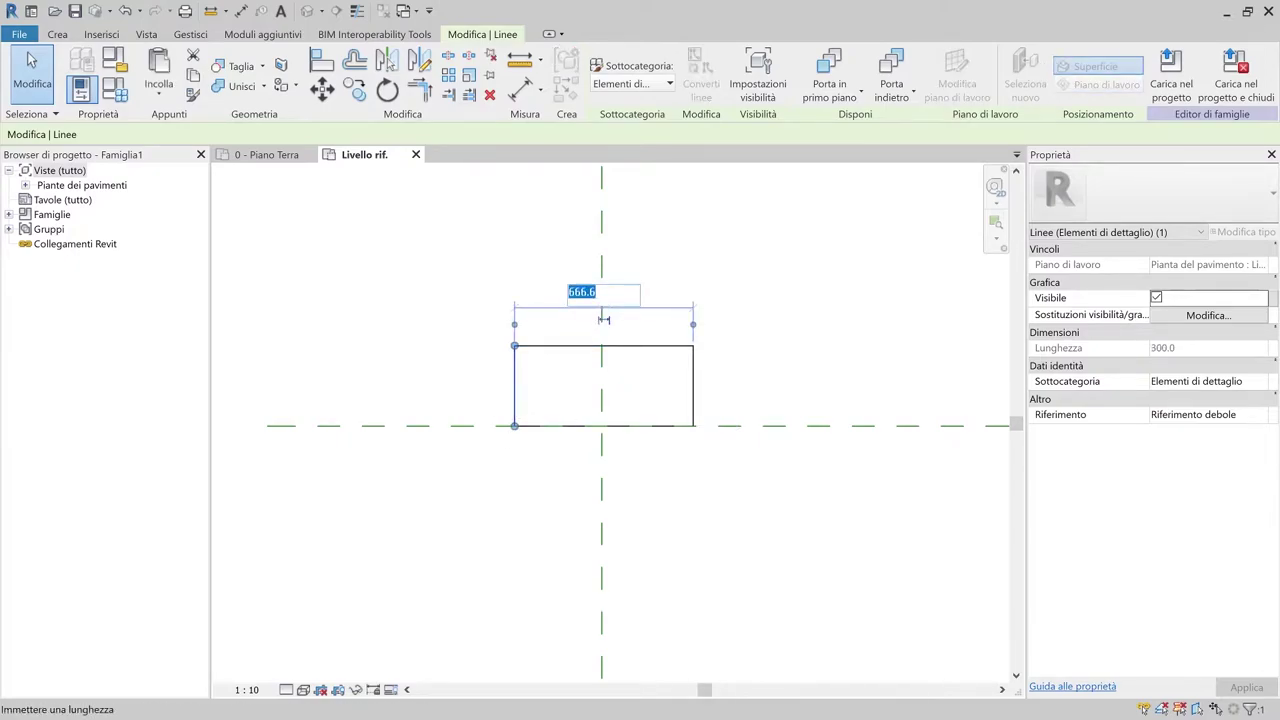
pyautogui.write('1200')
pyautogui.press('Return')
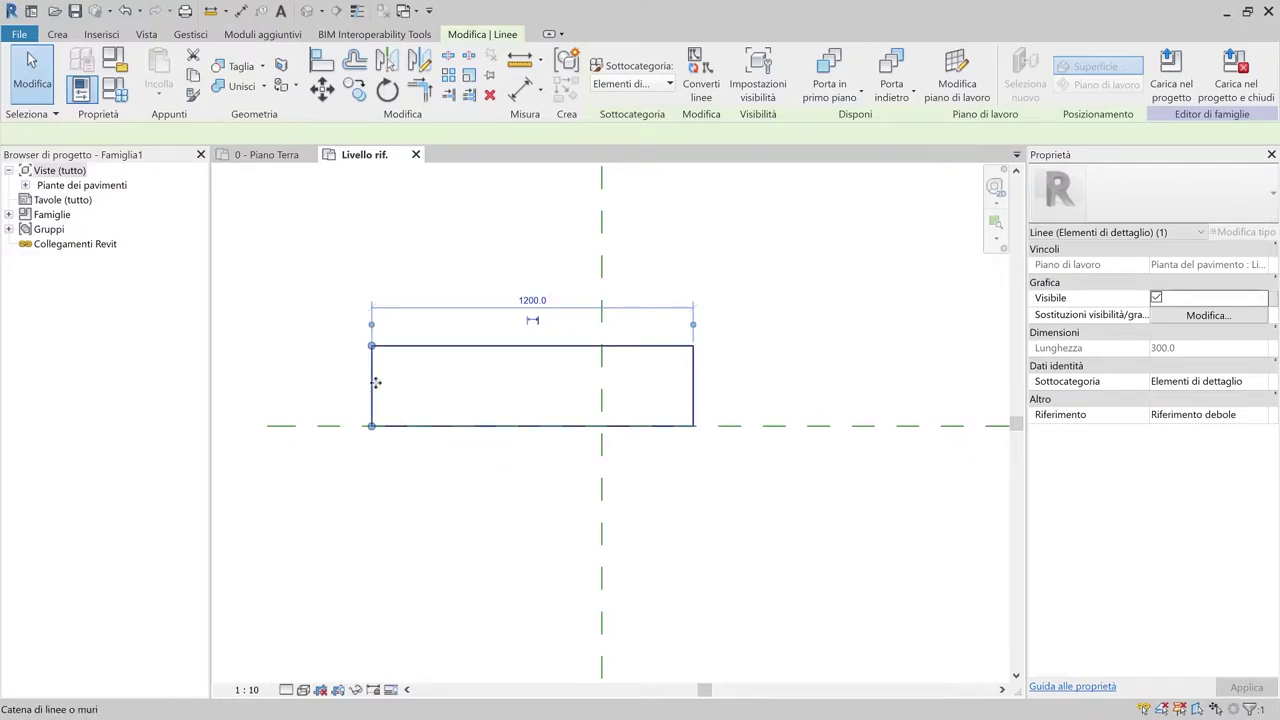
# - Move the rectangle (MV) from its bottom midpoint to centre it on the vertical reference plane
pyautogui.press('m')
pyautogui.press('v')
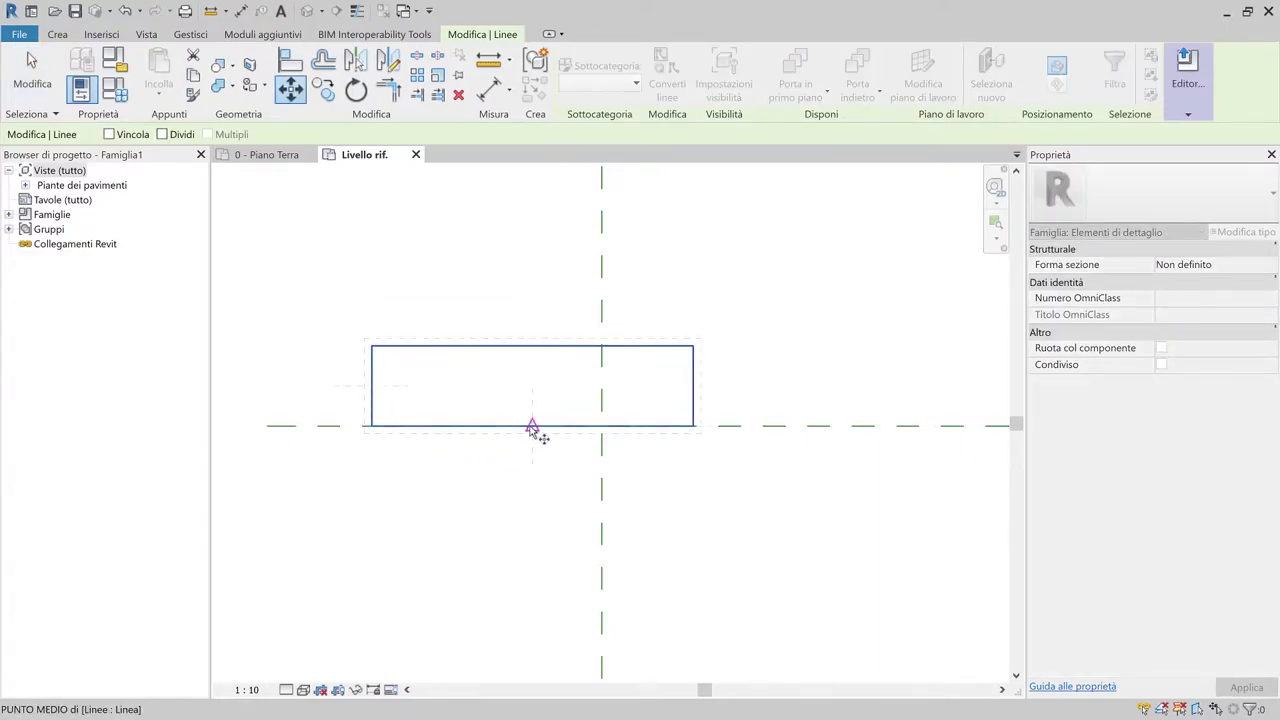
pyautogui.click(532, 426)
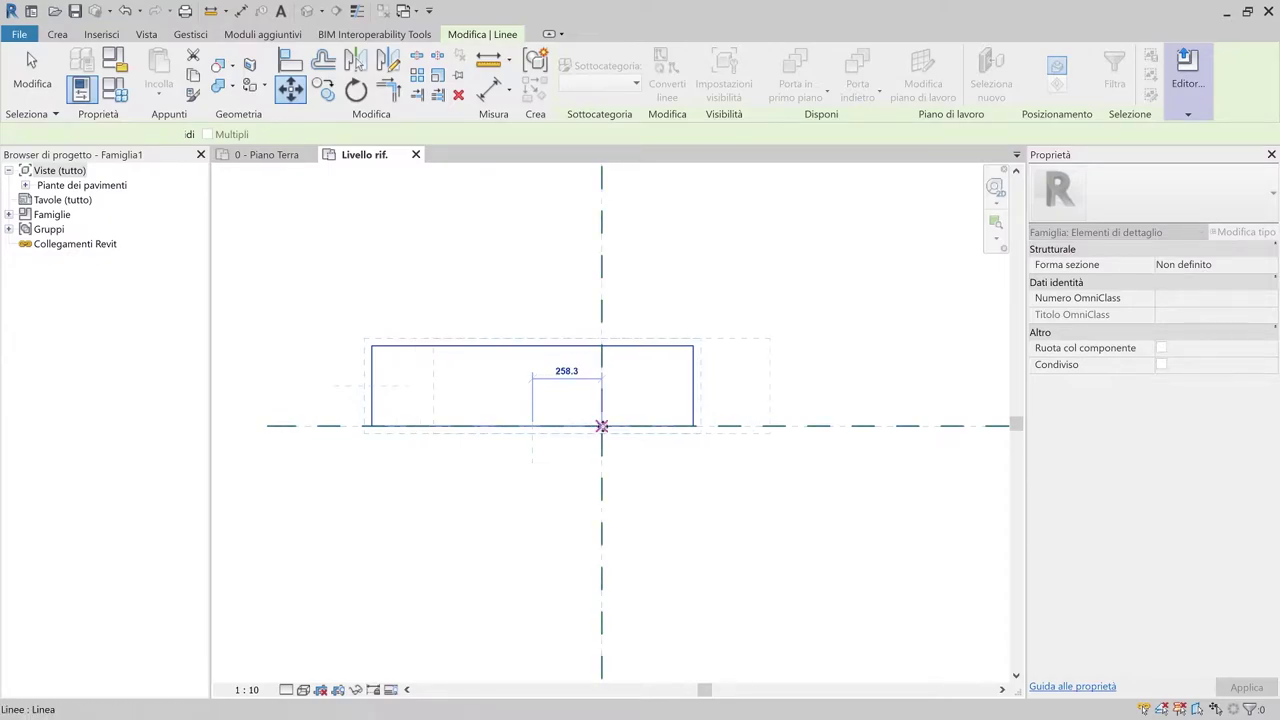
pyautogui.click(602, 426)
pyautogui.click(534, 356)
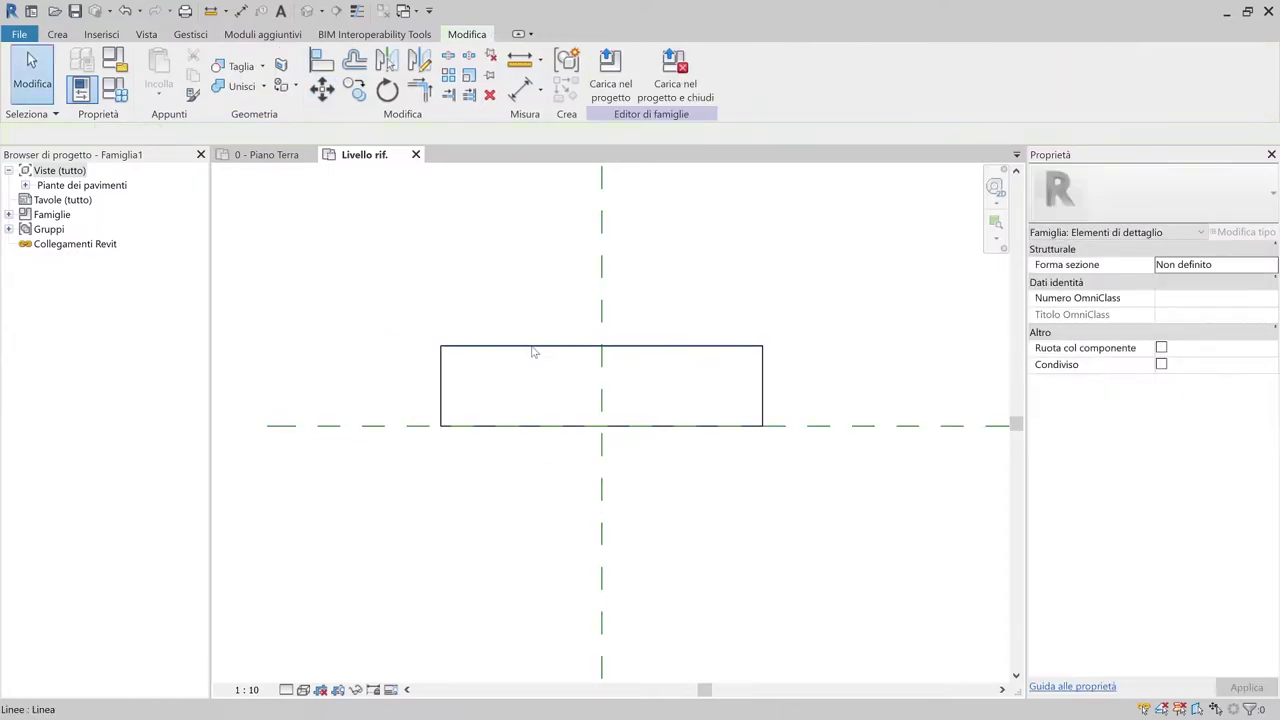
pyautogui.click(540, 346)
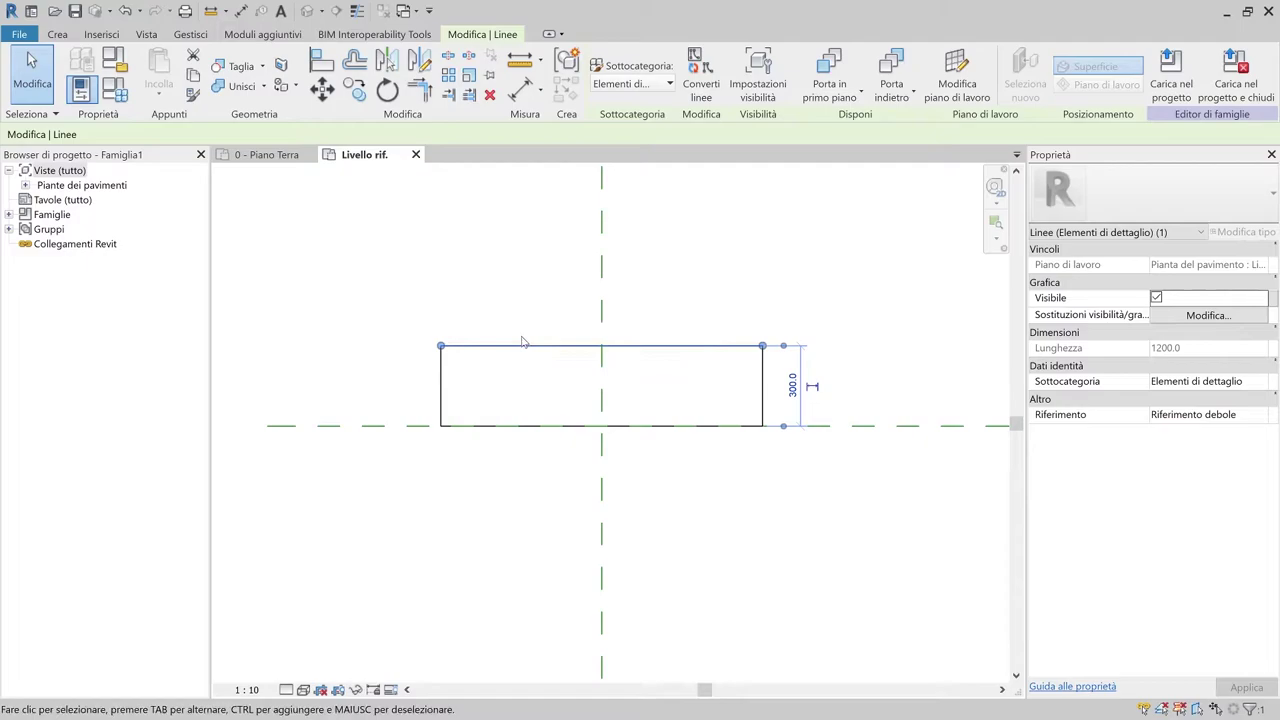
# - Draw a smaller rectangle resting on the base rectangle's top edge
pyautogui.press('l')
pyautogui.press('i')
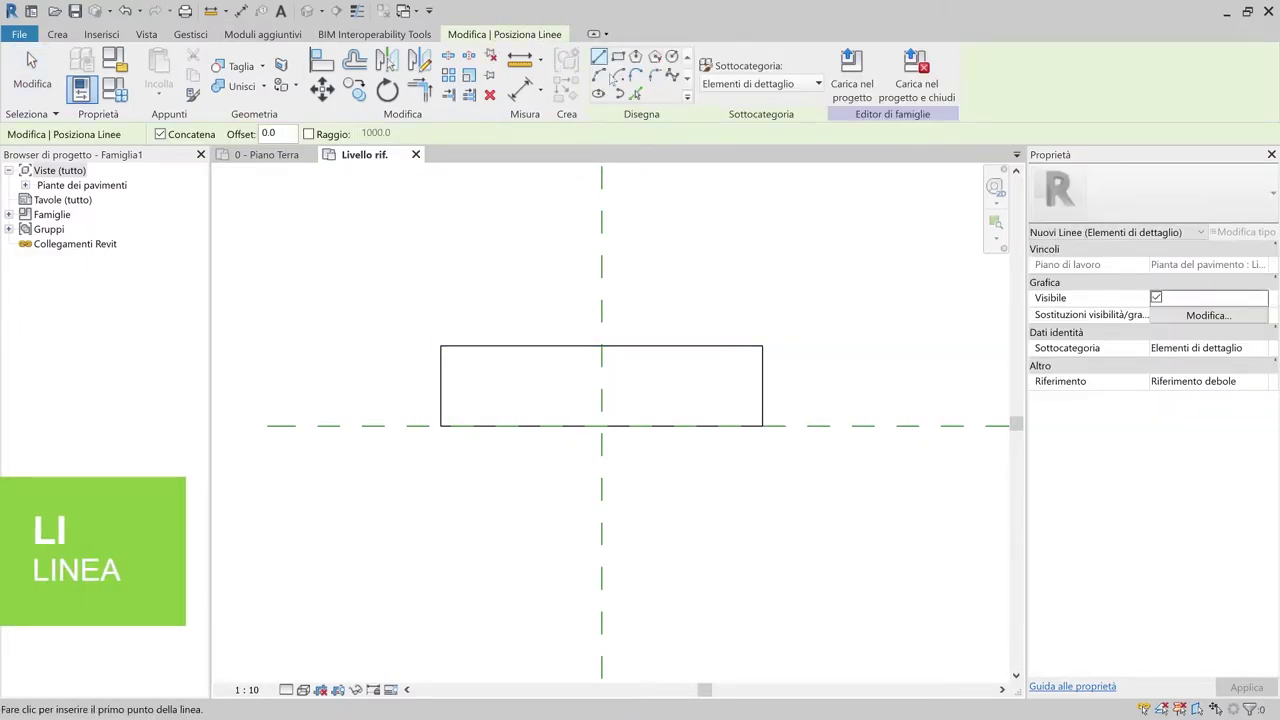
pyautogui.click(618, 57)
pyautogui.click(544, 346)
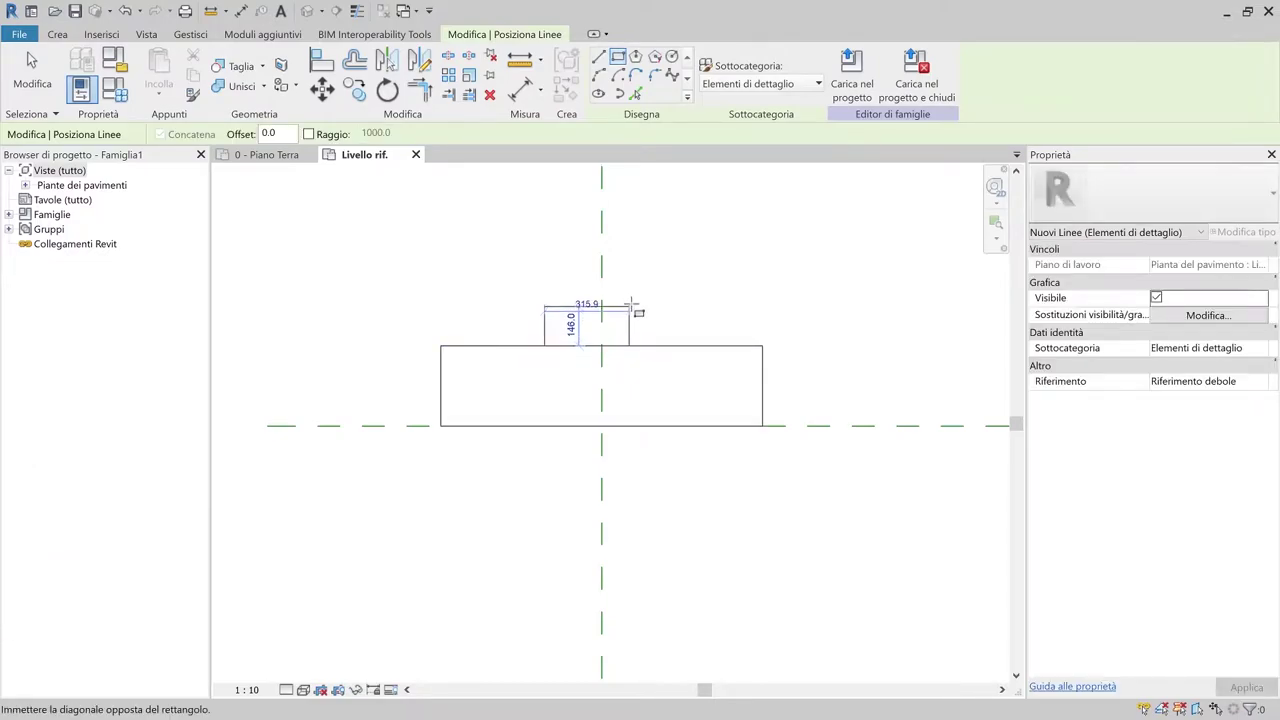
pyautogui.click(656, 304)
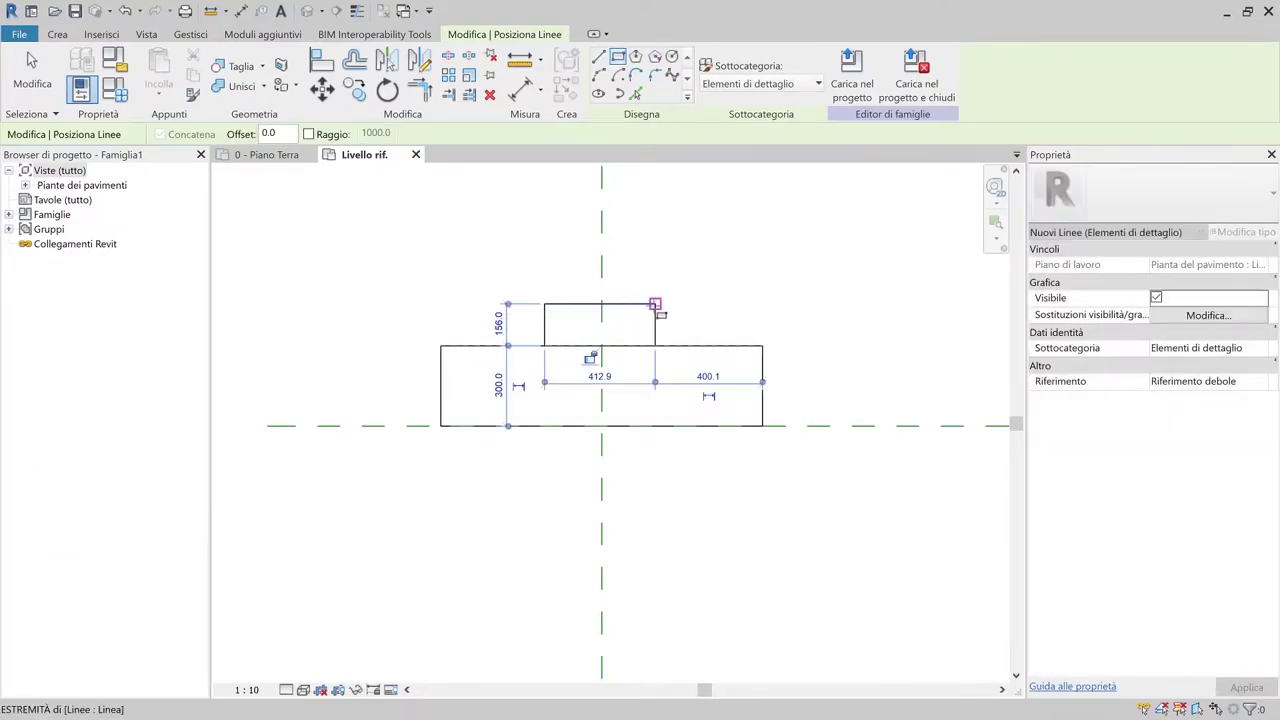
pyautogui.press('Escape')
pyautogui.press('Escape')
pyautogui.scroll(-2, 660, 457)
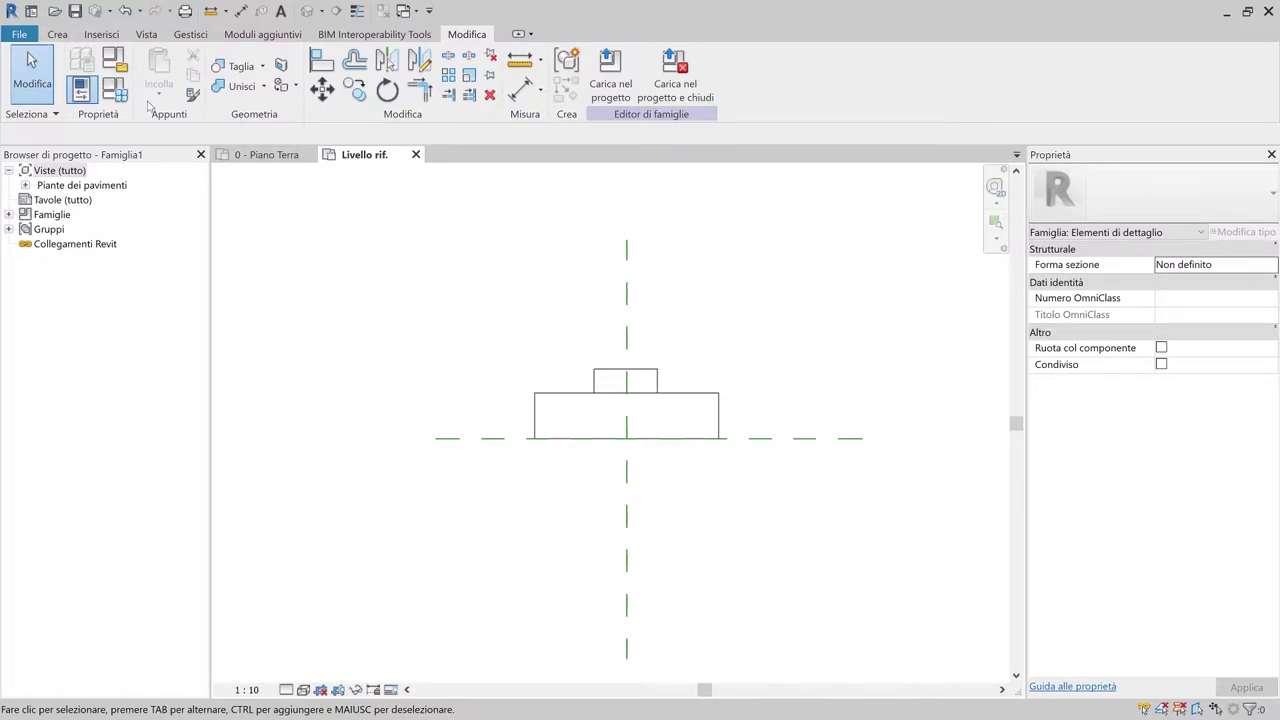
# - Draw an angled detail line from the small rectangle's corner up and to the left
pyautogui.click(56, 37)
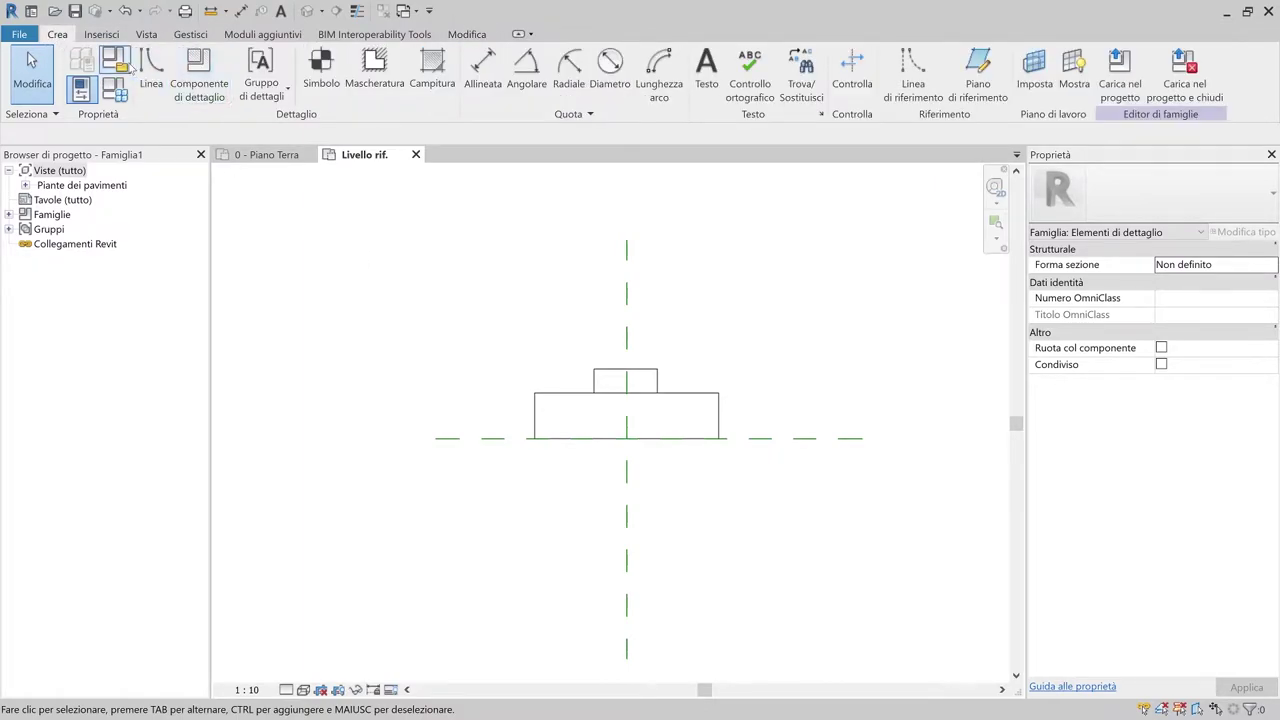
pyautogui.click(151, 68)
pyautogui.click(594, 369)
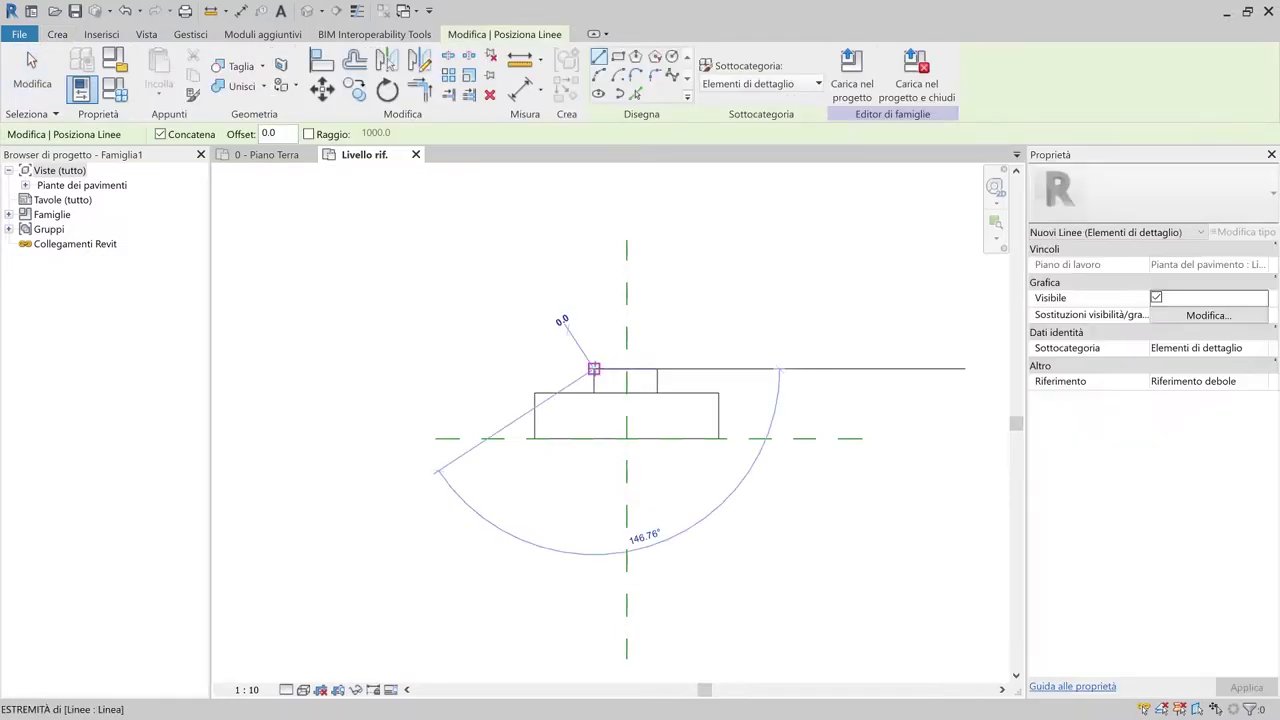
pyautogui.scroll(-2, 594, 369)
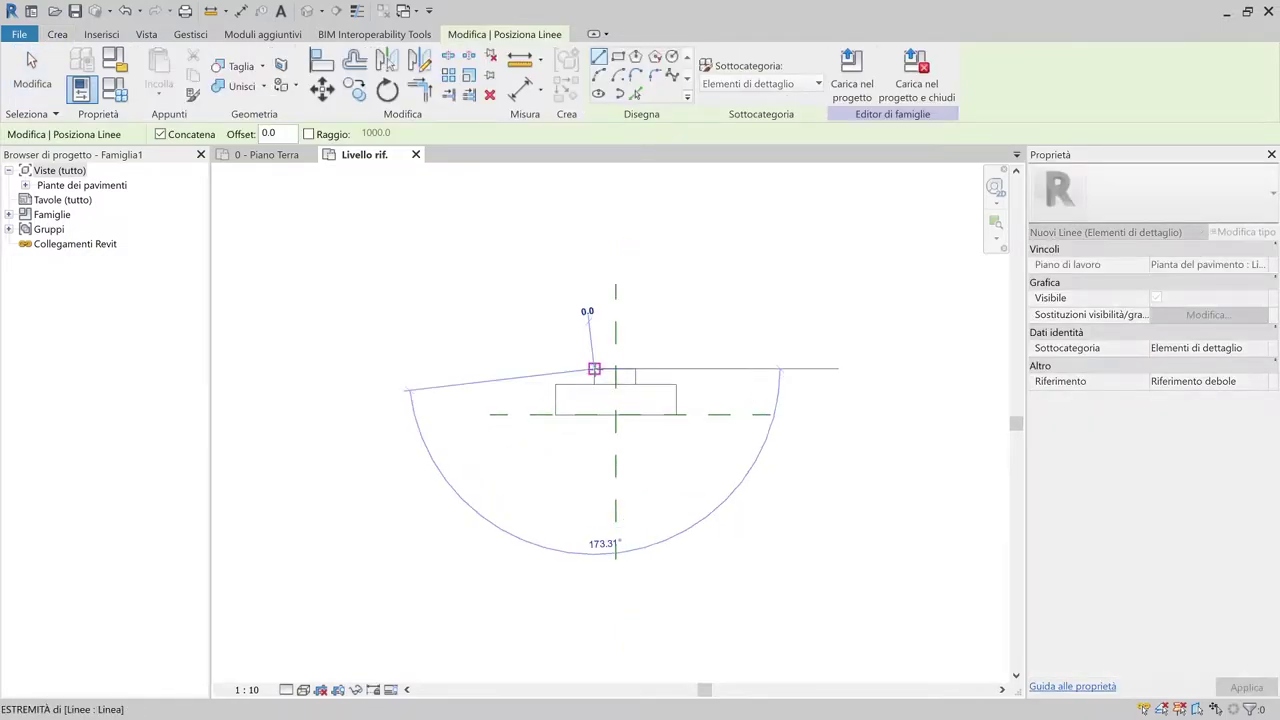
pyautogui.click(488, 206)
# - Mirror the angled line across the vertical reference plane and reframe the sketch
pyautogui.press('Escape')
pyautogui.press('Escape')
pyautogui.click(560, 318)
pyautogui.press('m')
pyautogui.press('m')
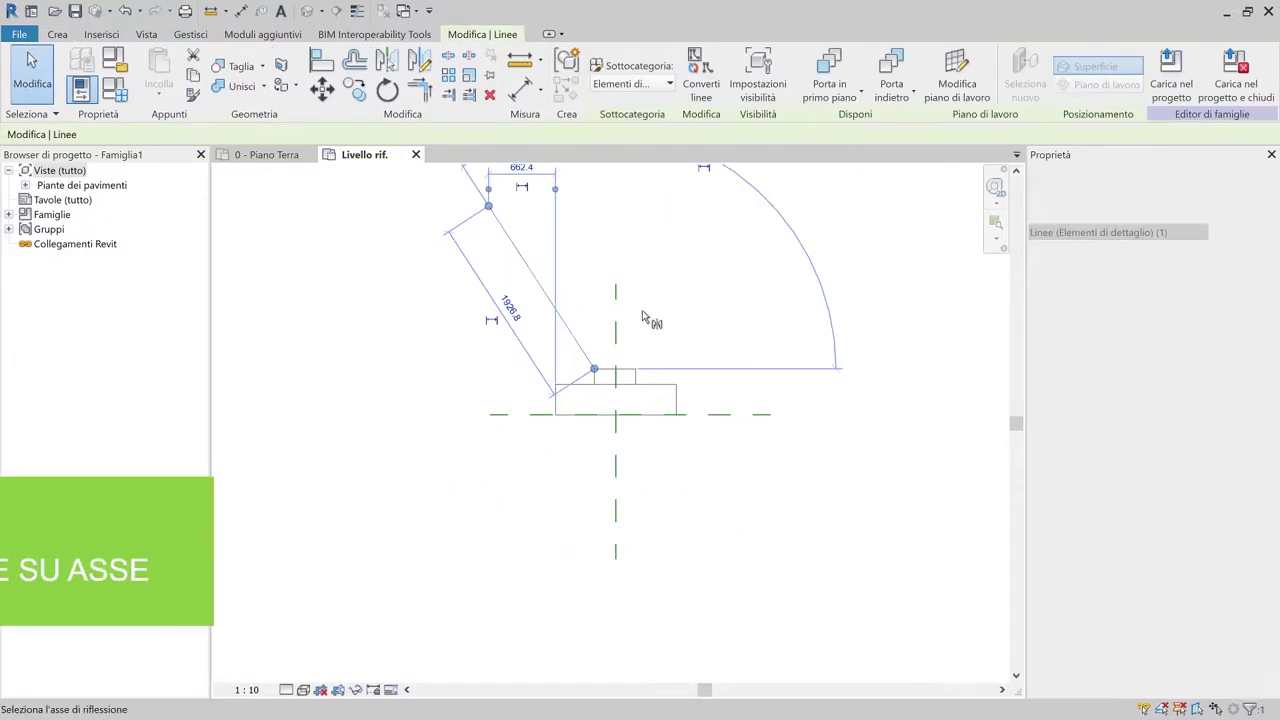
pyautogui.click(617, 323)
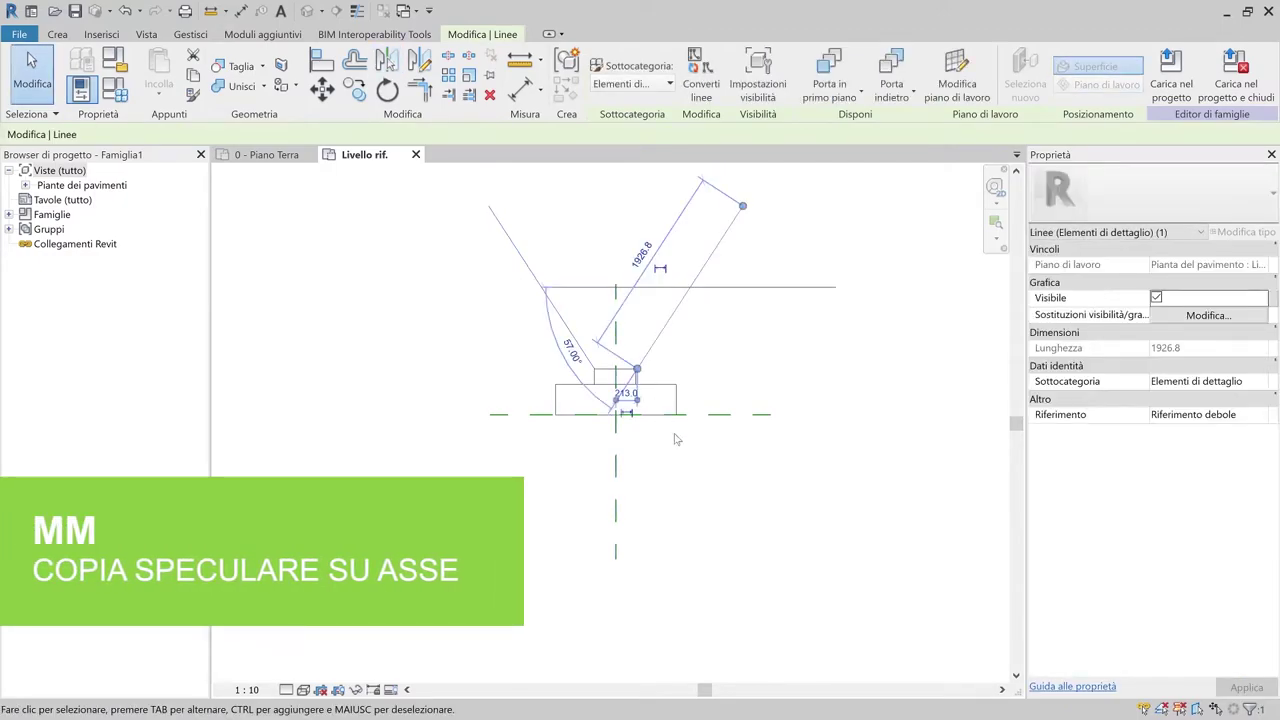
pyautogui.press('Escape')
pyautogui.scroll(1, 585, 314)
pyautogui.scroll(2, 585, 314)
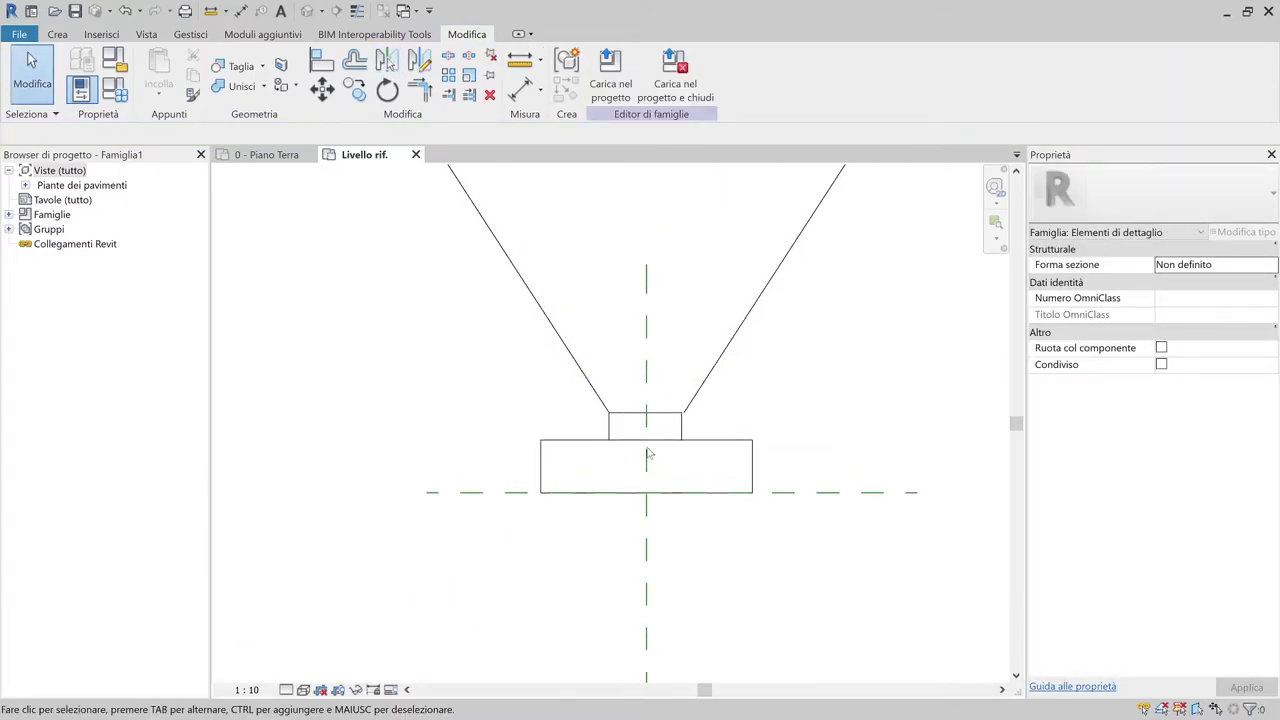
pyautogui.scroll(-3, 647, 455)
pyautogui.moveTo(611, 454); pyautogui.dragTo(533, 478, button='middle')
pyautogui.scroll(1, 529, 488)
pyautogui.scroll(1, 533, 478)
pyautogui.scroll(1, 537, 488)
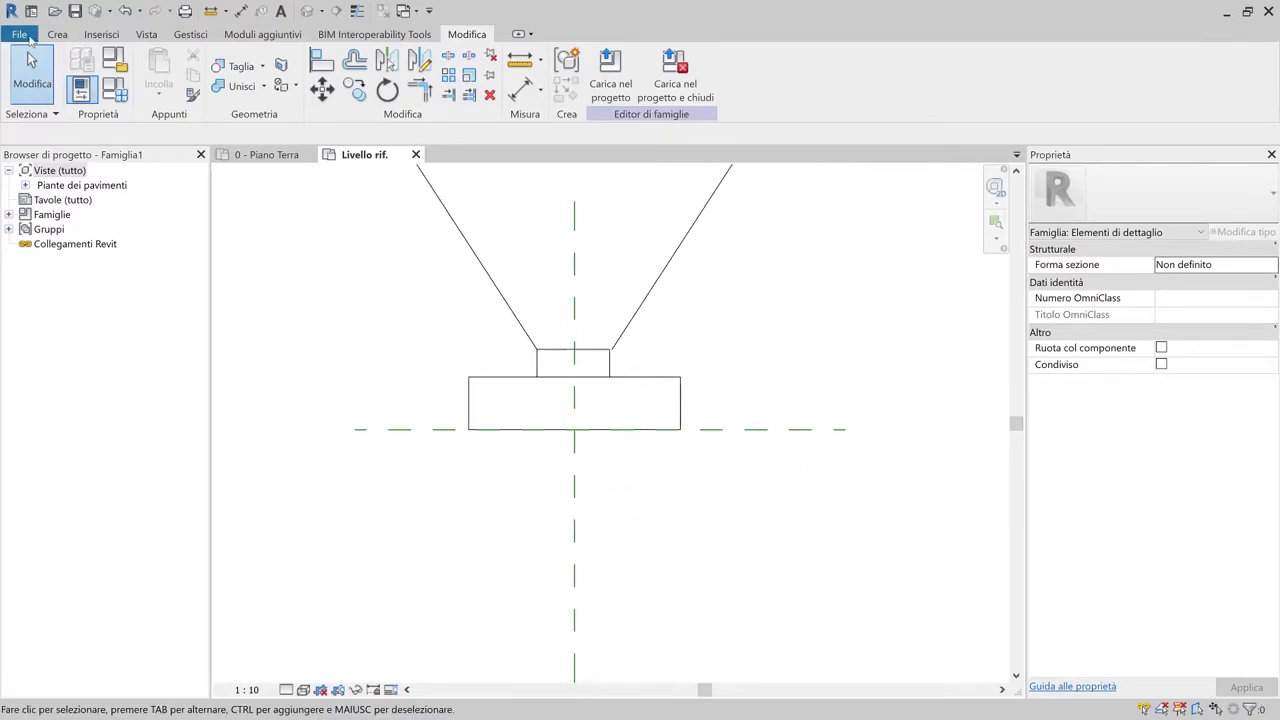
# - Create a new annotation symbol family from Annotazione generica metrica.rft
pyautogui.click(30, 38)
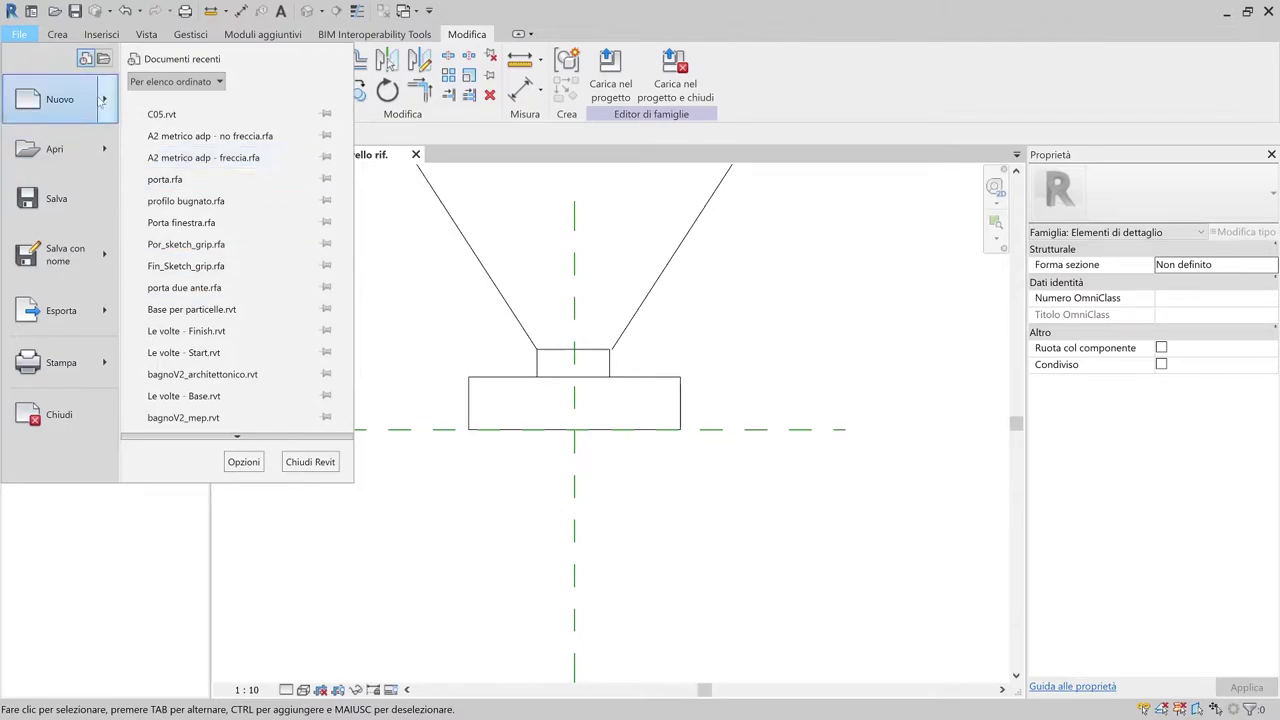
pyautogui.moveTo(60, 99)
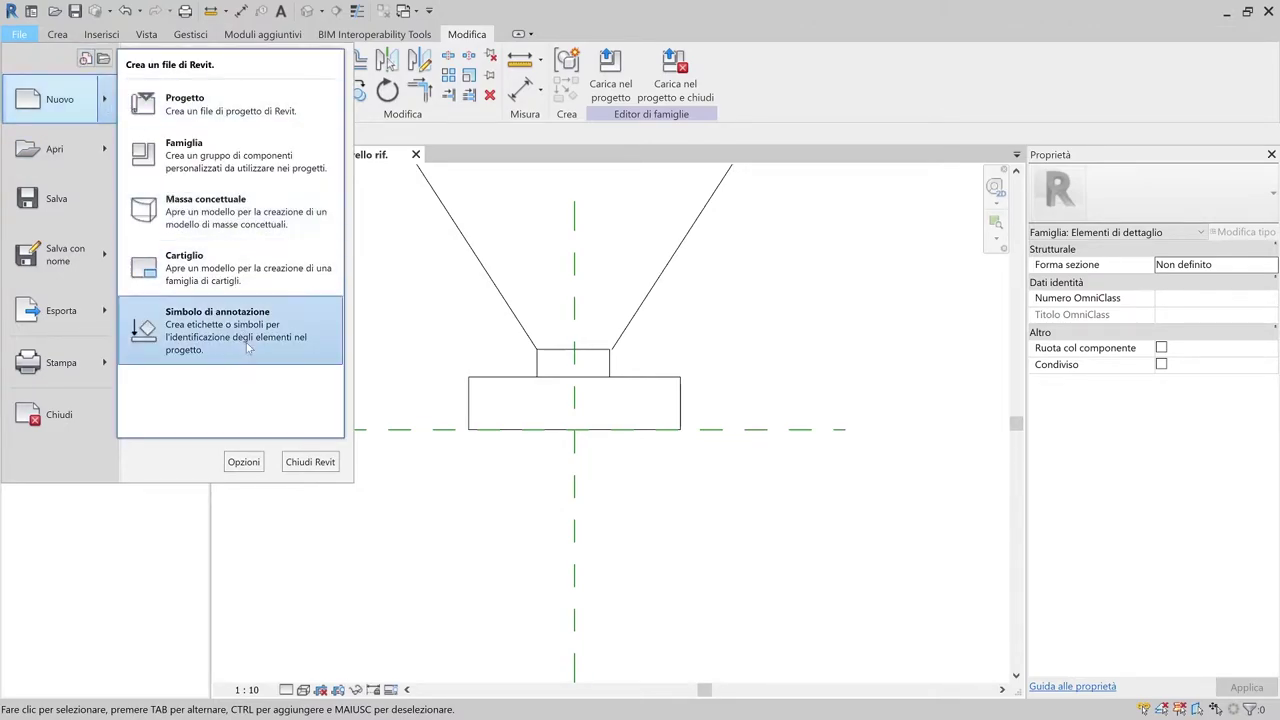
pyautogui.click(244, 343)
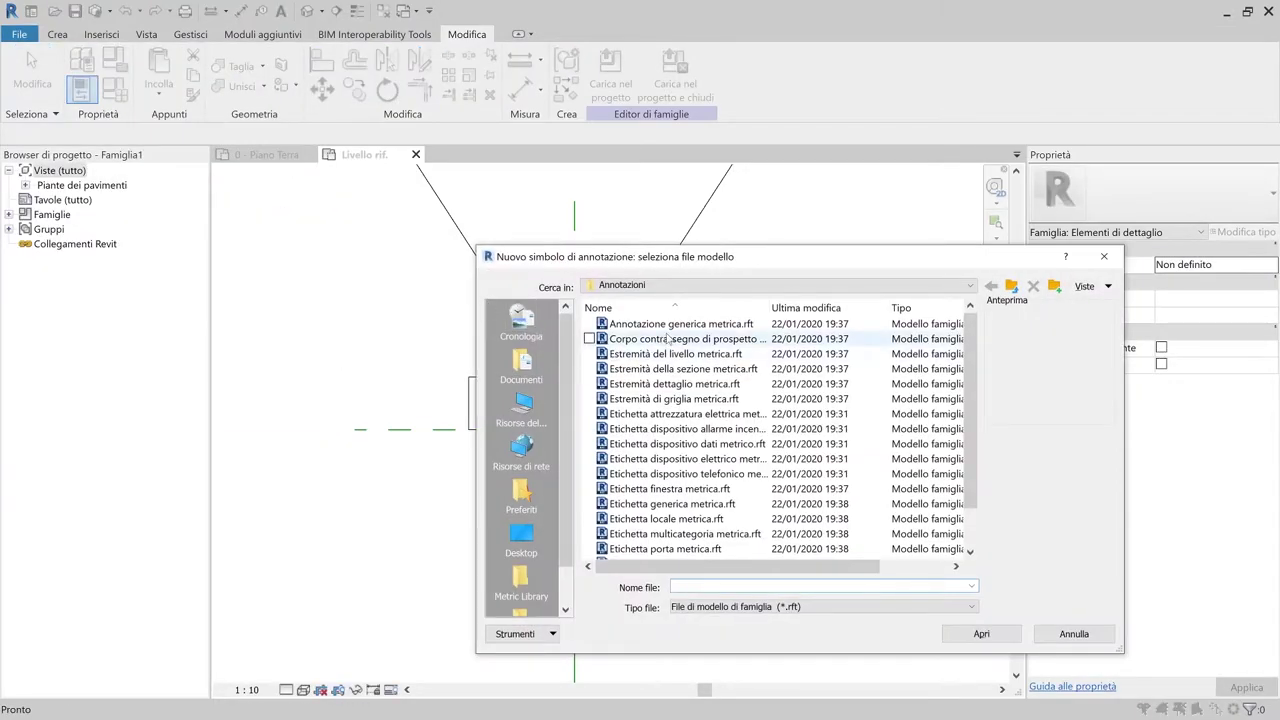
pyautogui.doubleClick(675, 325)
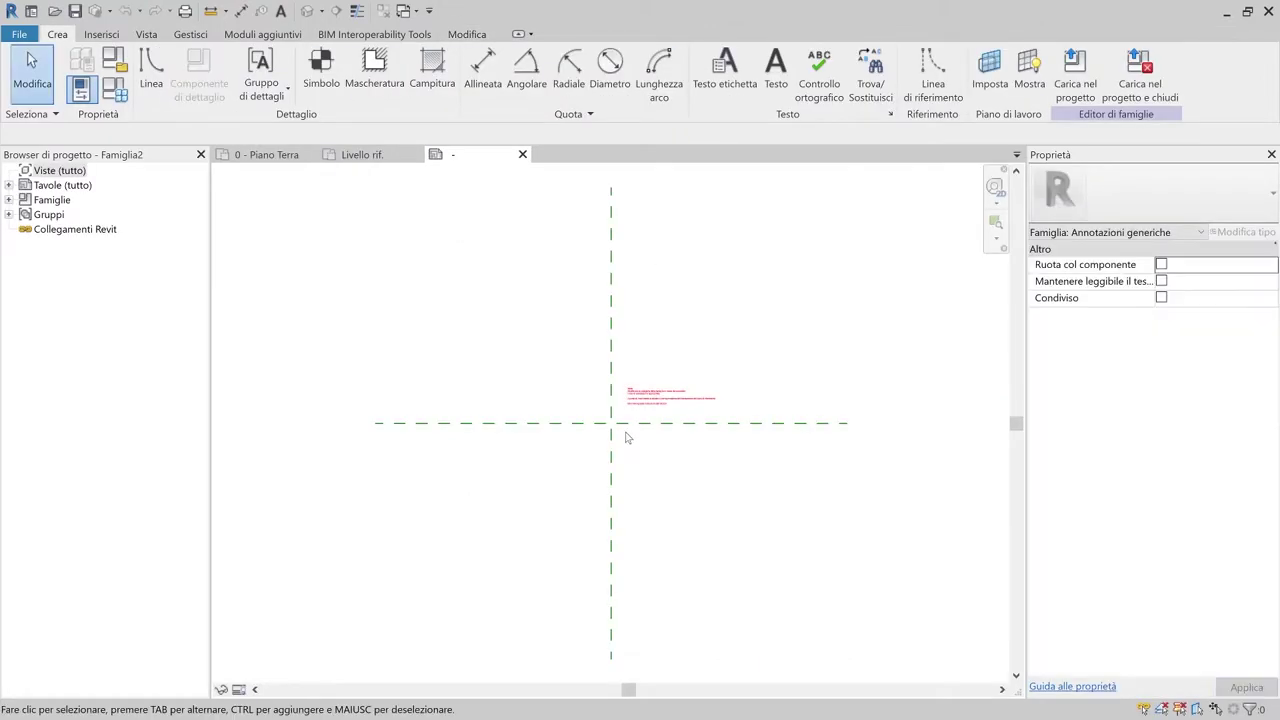
# - Delete the template's instruction note
pyautogui.scroll(2, 622, 433)
pyautogui.click(662, 340)
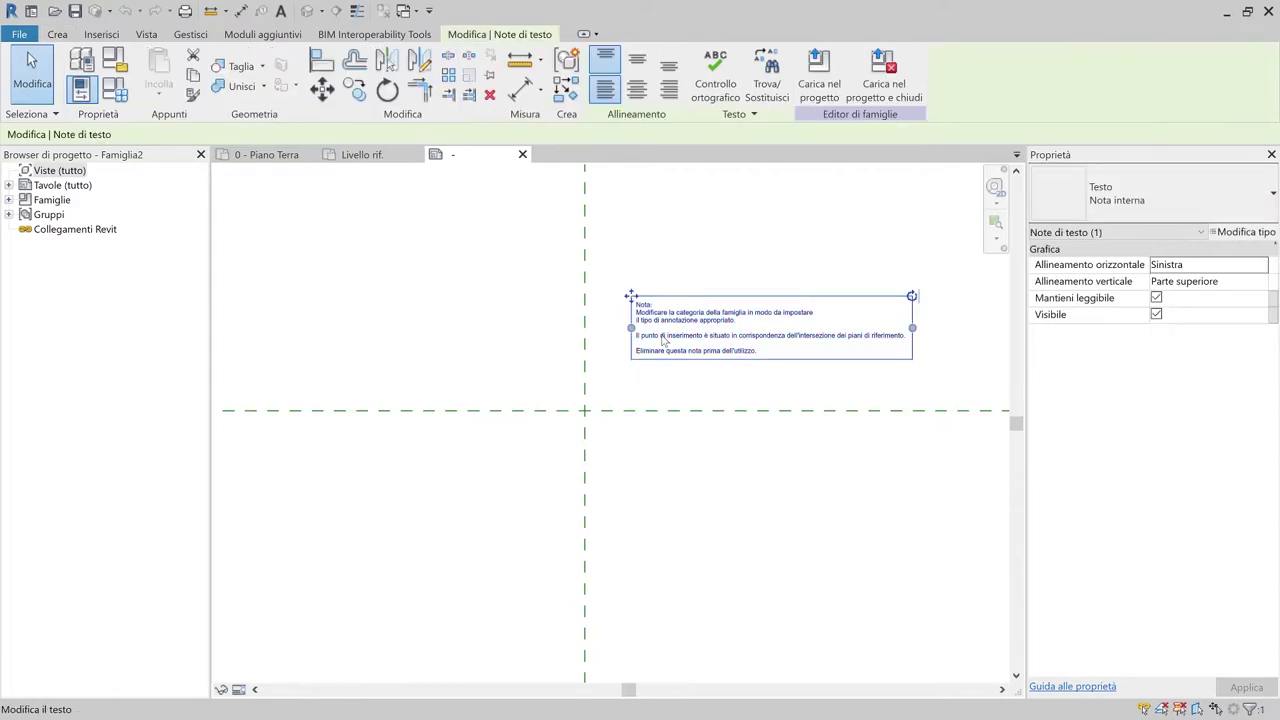
pyautogui.press('Delete')
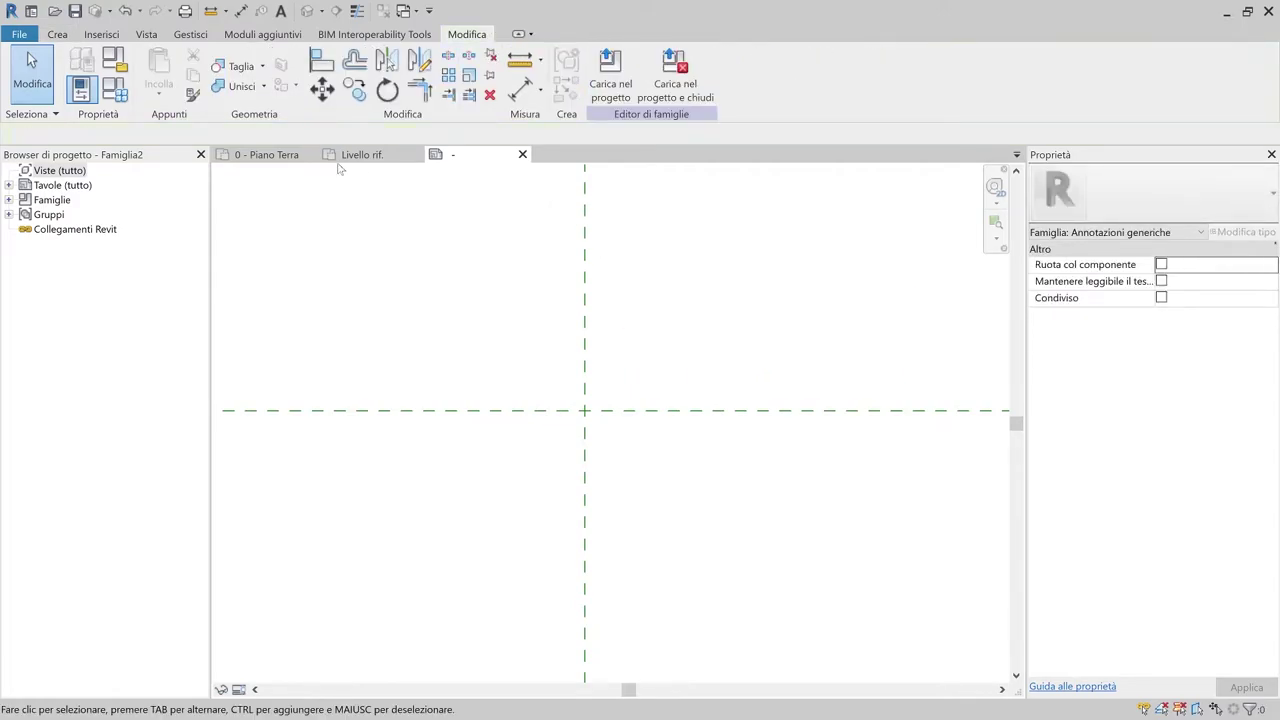
# - Place a label at the reference-plane intersection to bring up its parameter settings
pyautogui.click(57, 34)
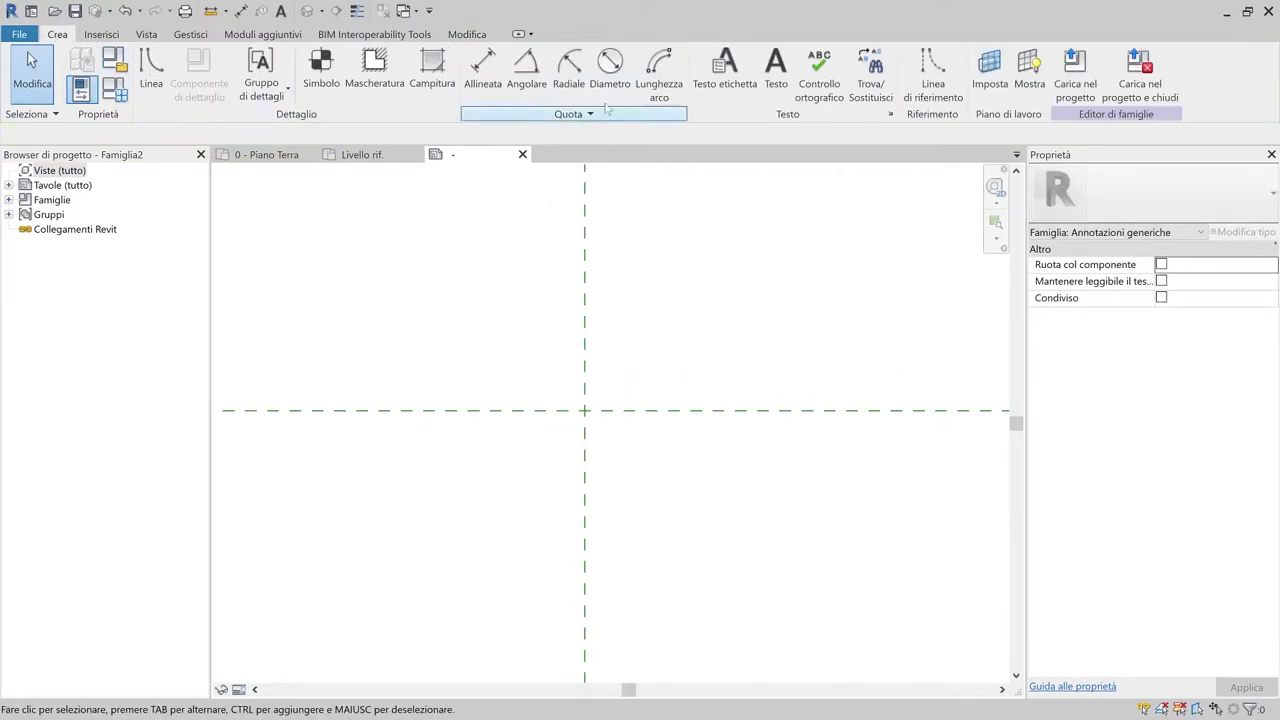
pyautogui.click(720, 86)
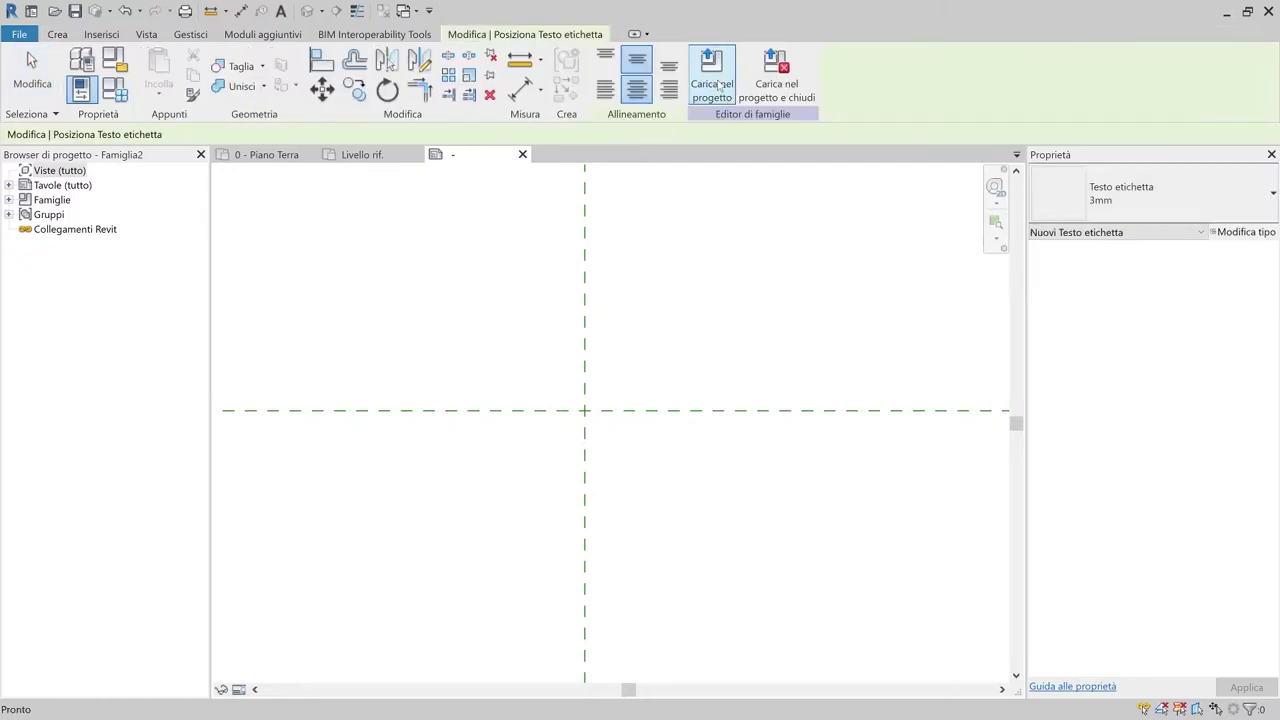
pyautogui.click(586, 415)
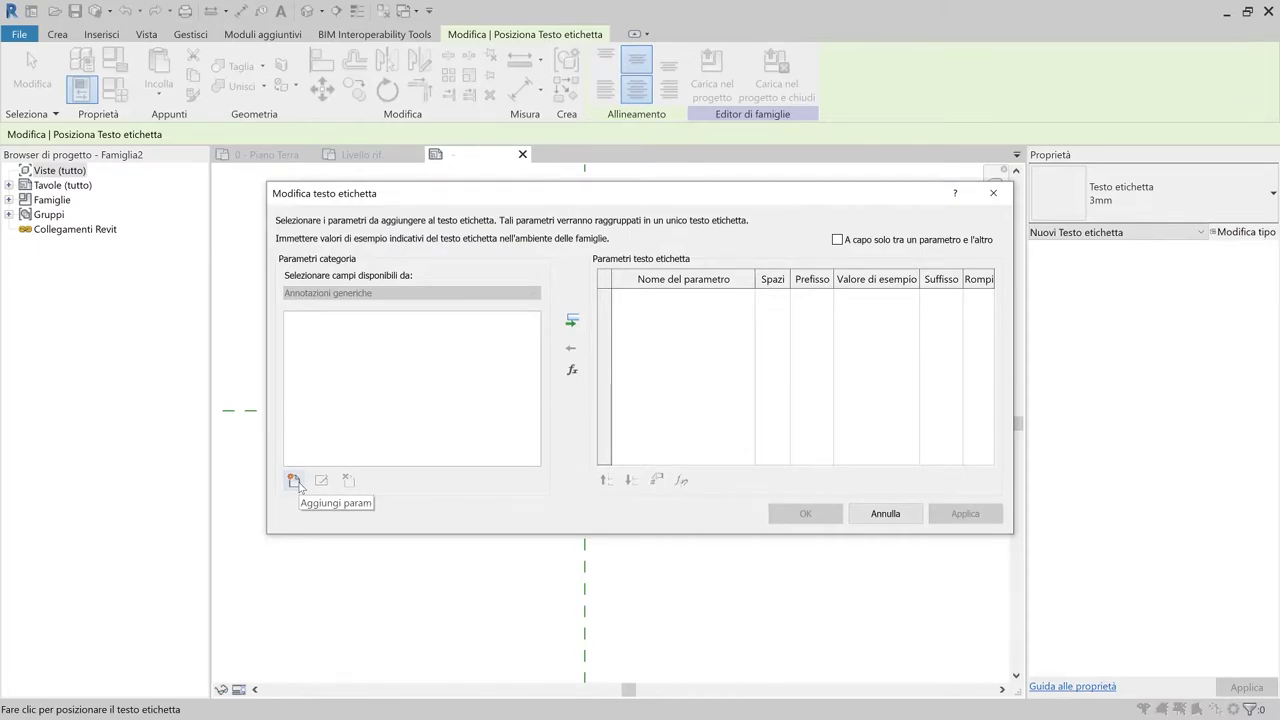
# - Begin adding the shared N. Foto parameter to the label, then cancel out of all dialogs
pyautogui.click(294, 480)
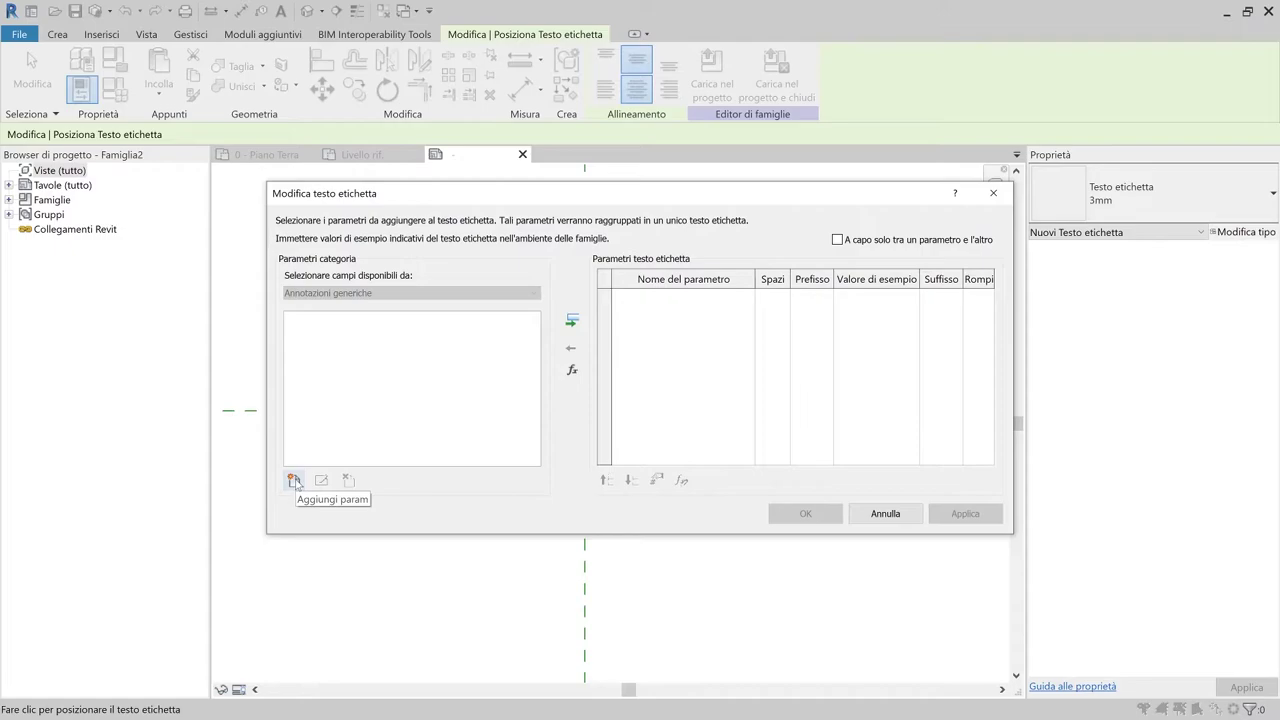
pyautogui.click(294, 481)
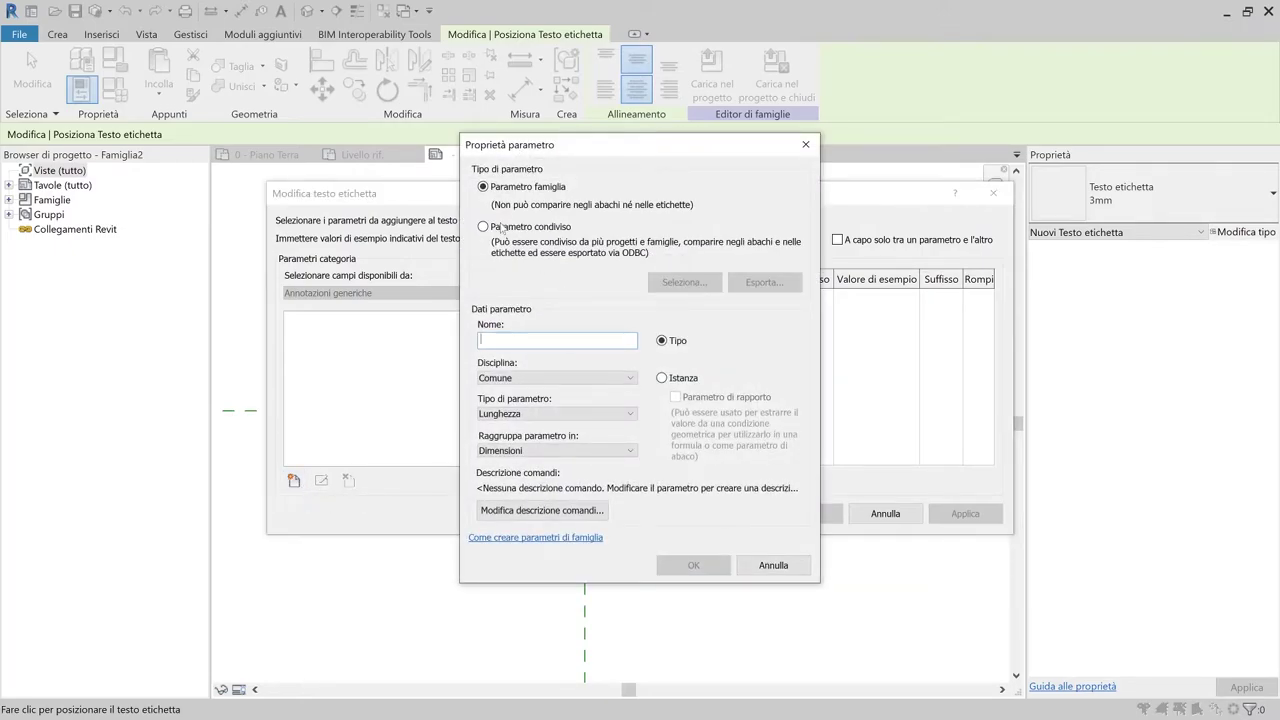
pyautogui.click(502, 228)
pyautogui.click(680, 282)
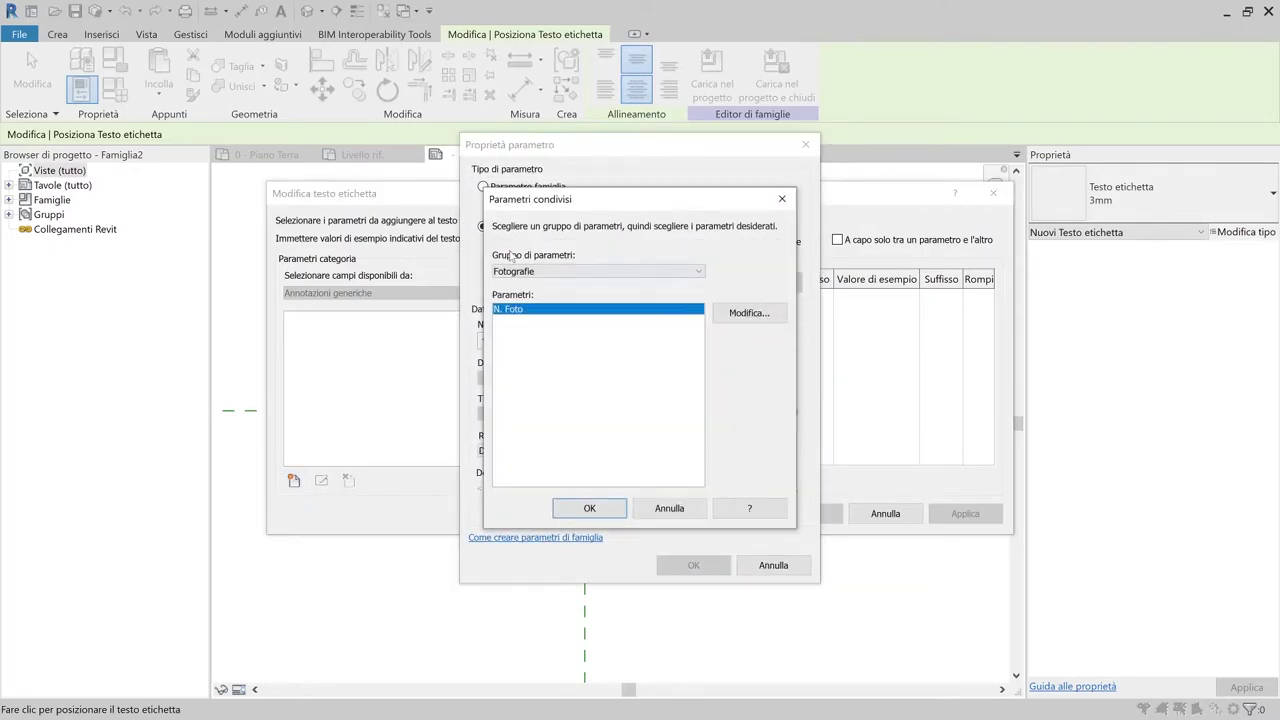
pyautogui.doubleClick(523, 310)
pyautogui.press('Return')
pyautogui.press('Escape')
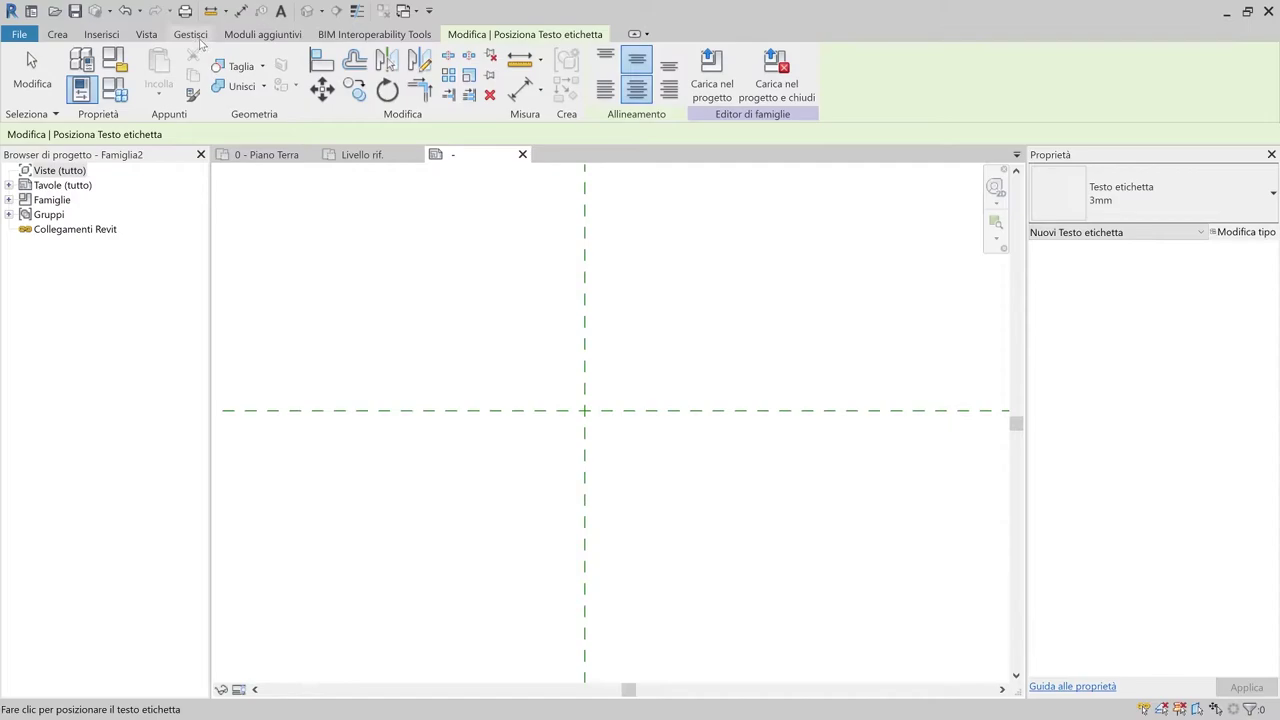
pyautogui.click(198, 38)
pyautogui.click(201, 72)
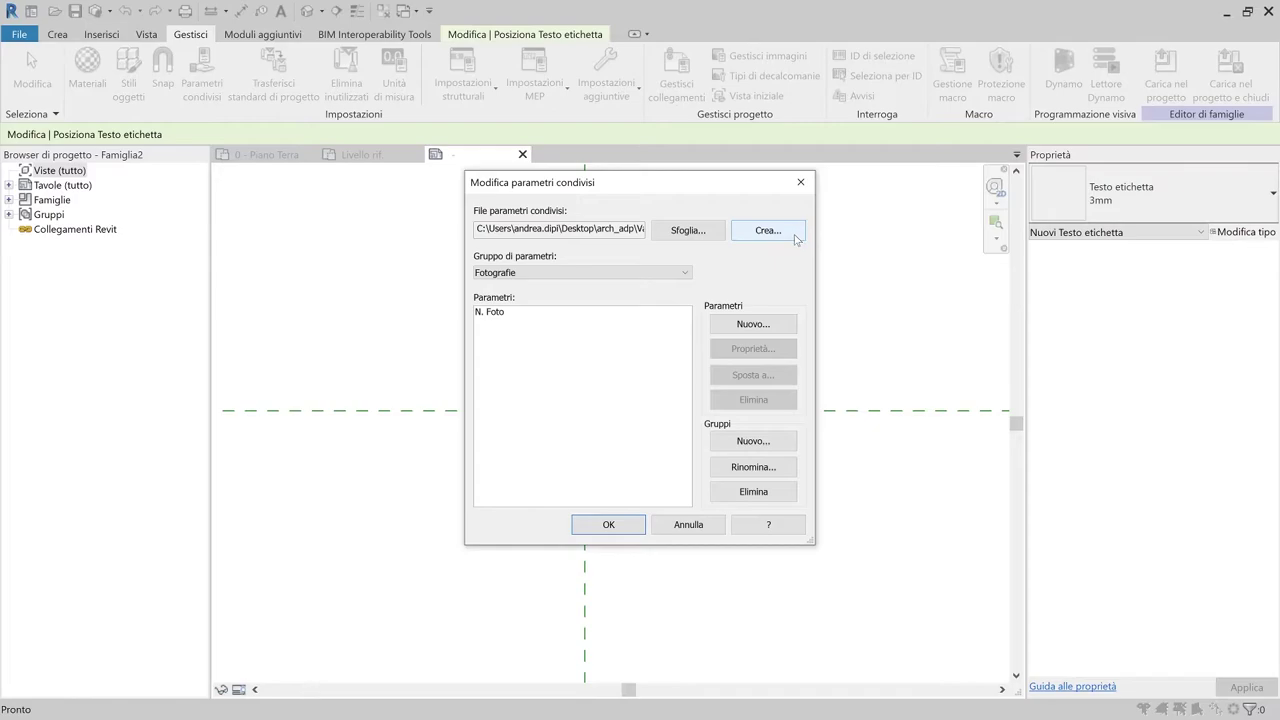
pyautogui.click(751, 445)
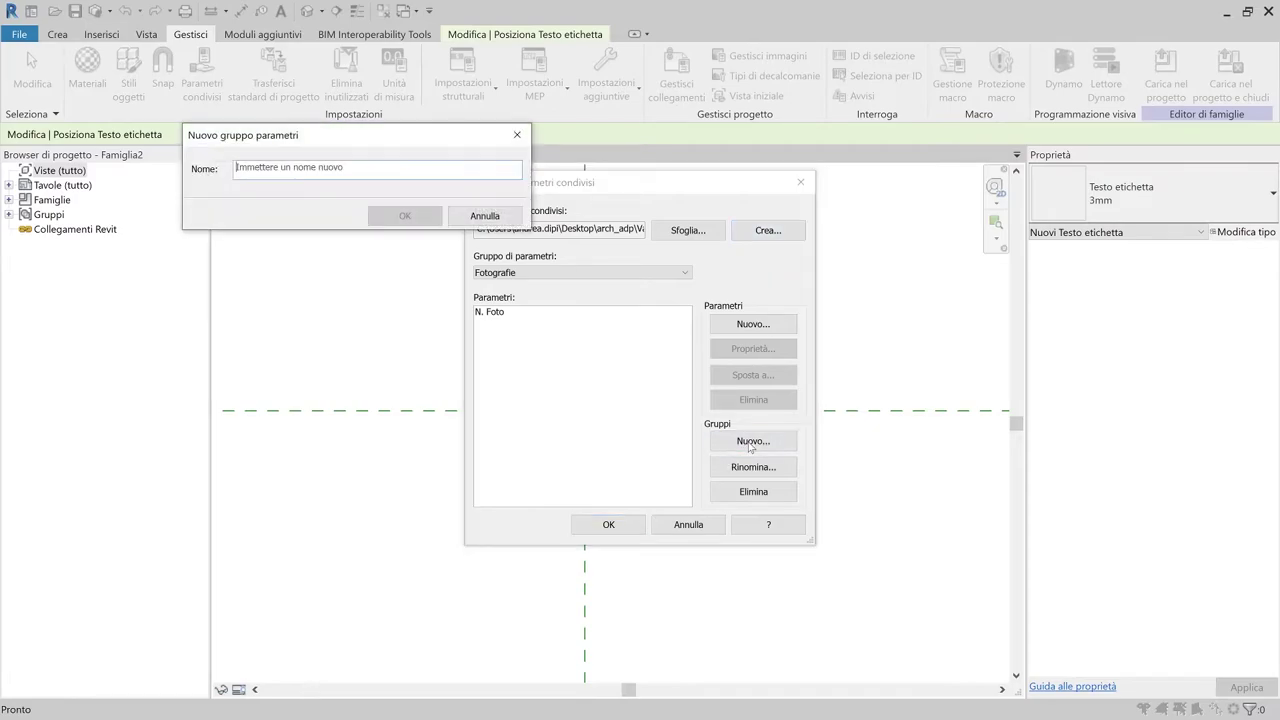
pyautogui.write('Fotograf')
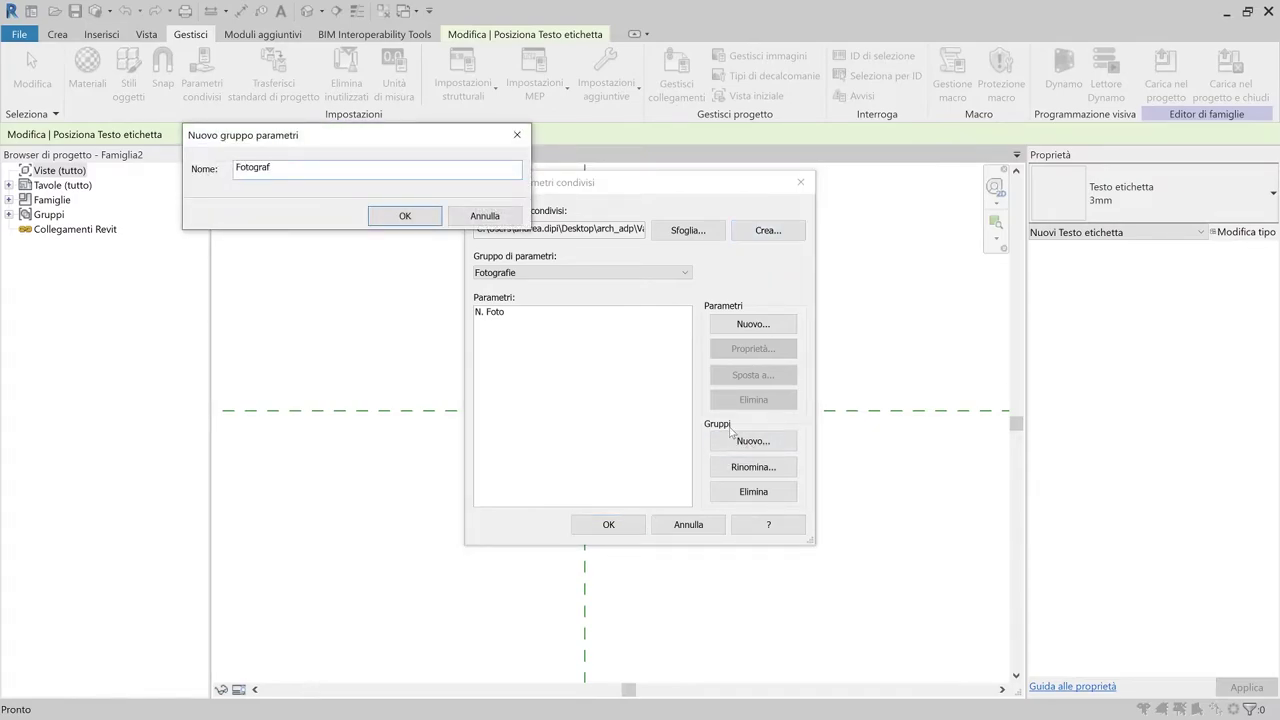
pyautogui.write('ie')
pyautogui.press('Return')
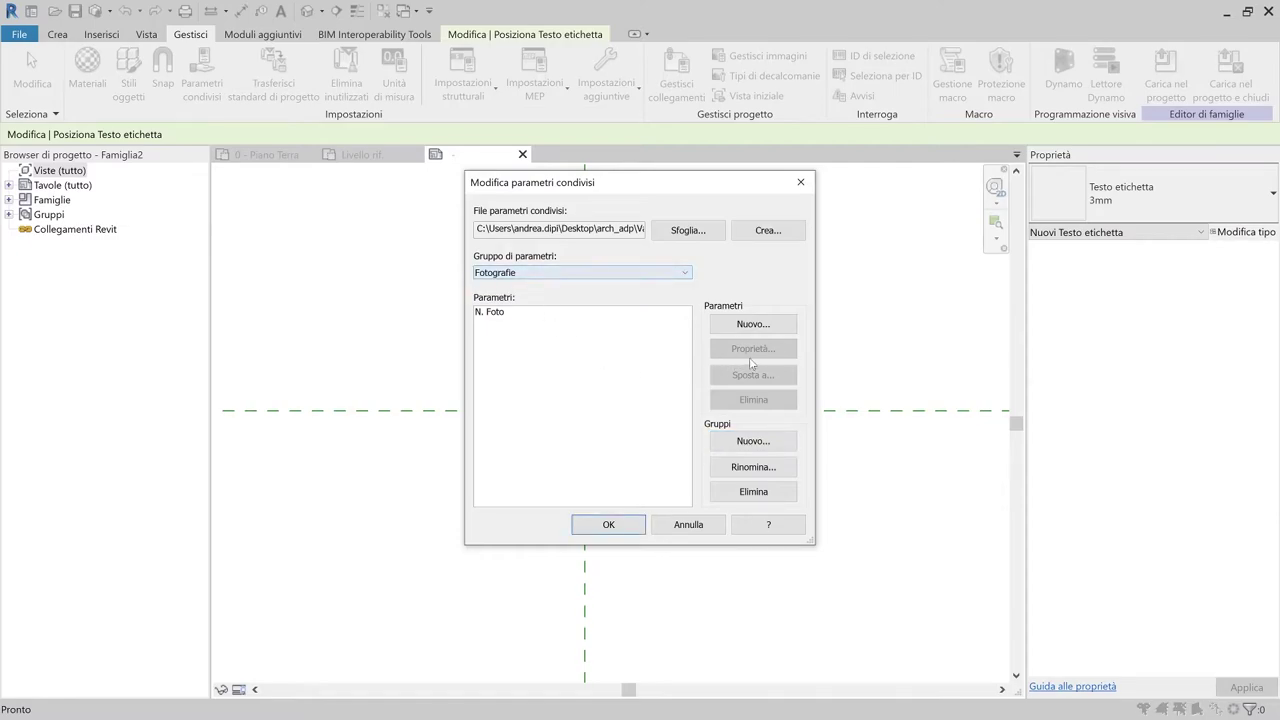
pyautogui.click(511, 314)
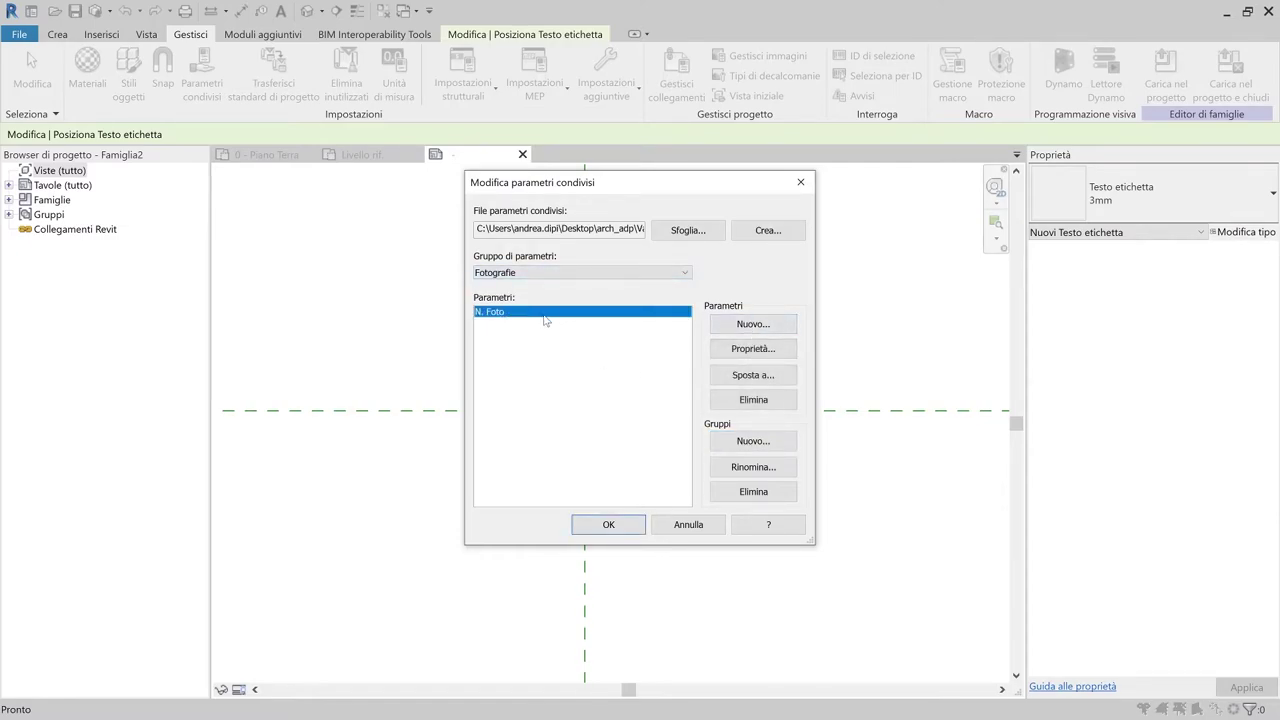
pyautogui.click(720, 349)
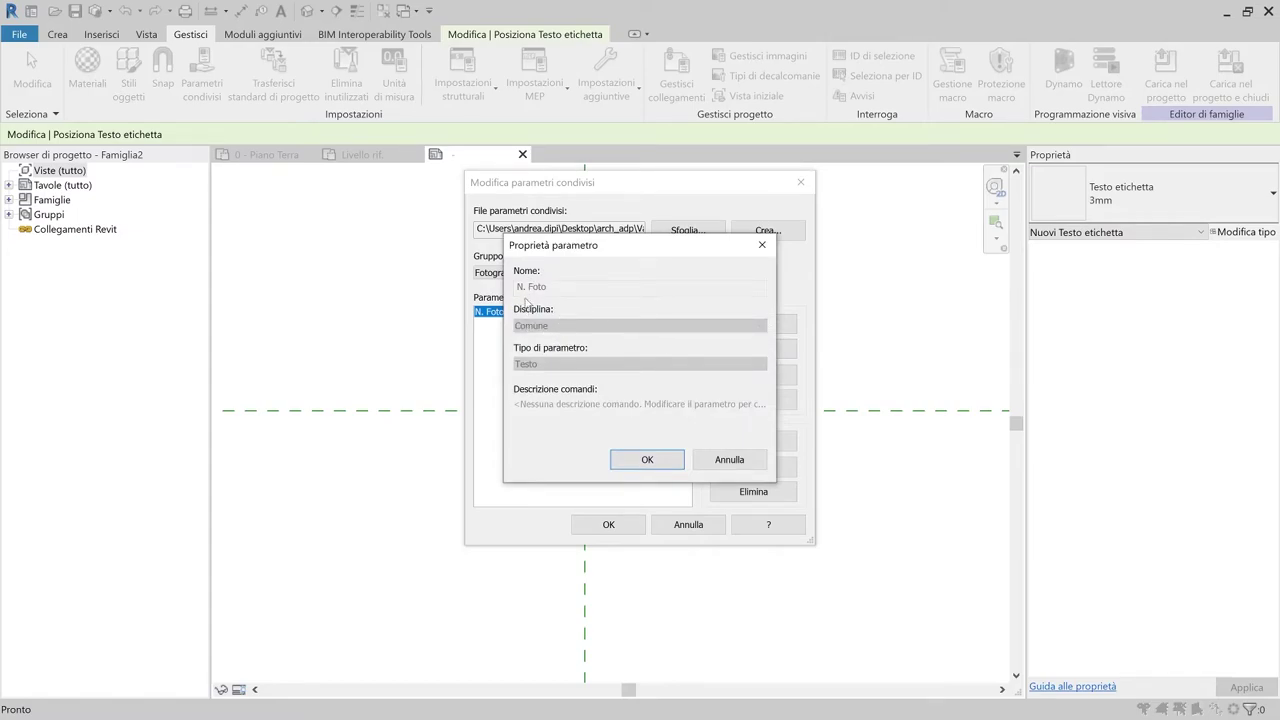
pyautogui.press('Return')
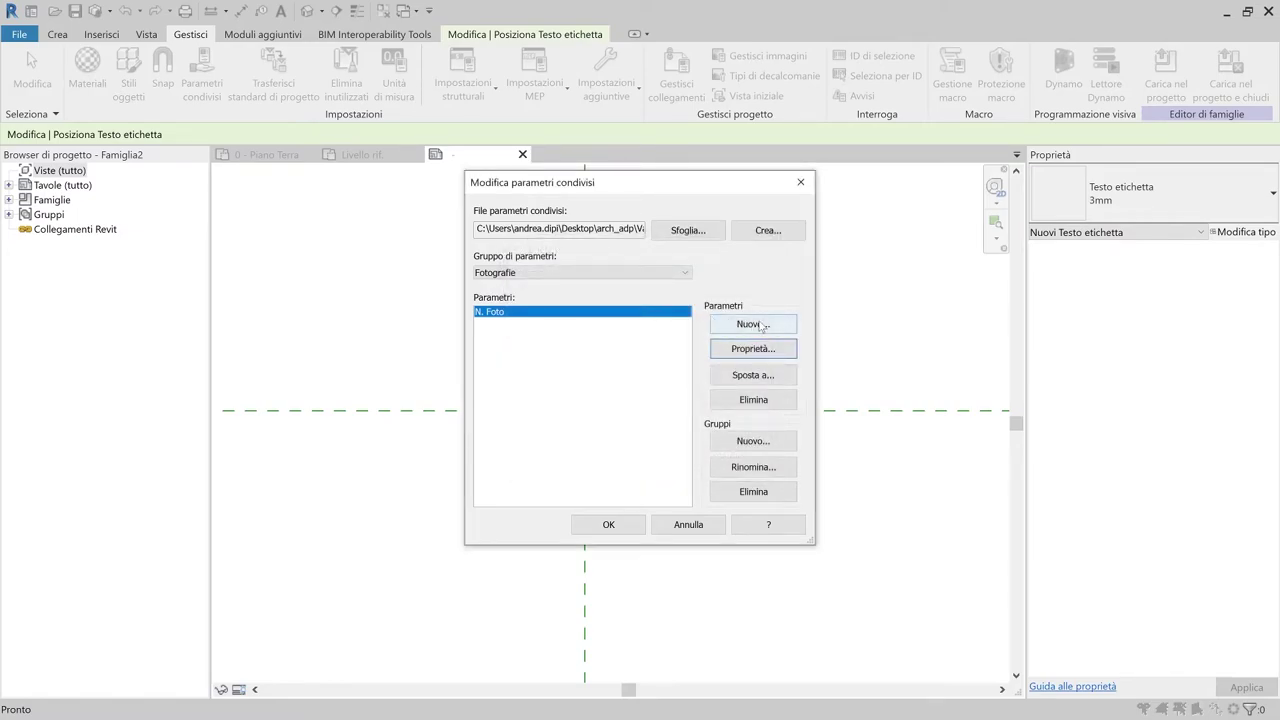
pyautogui.click(763, 326)
pyautogui.write('N')
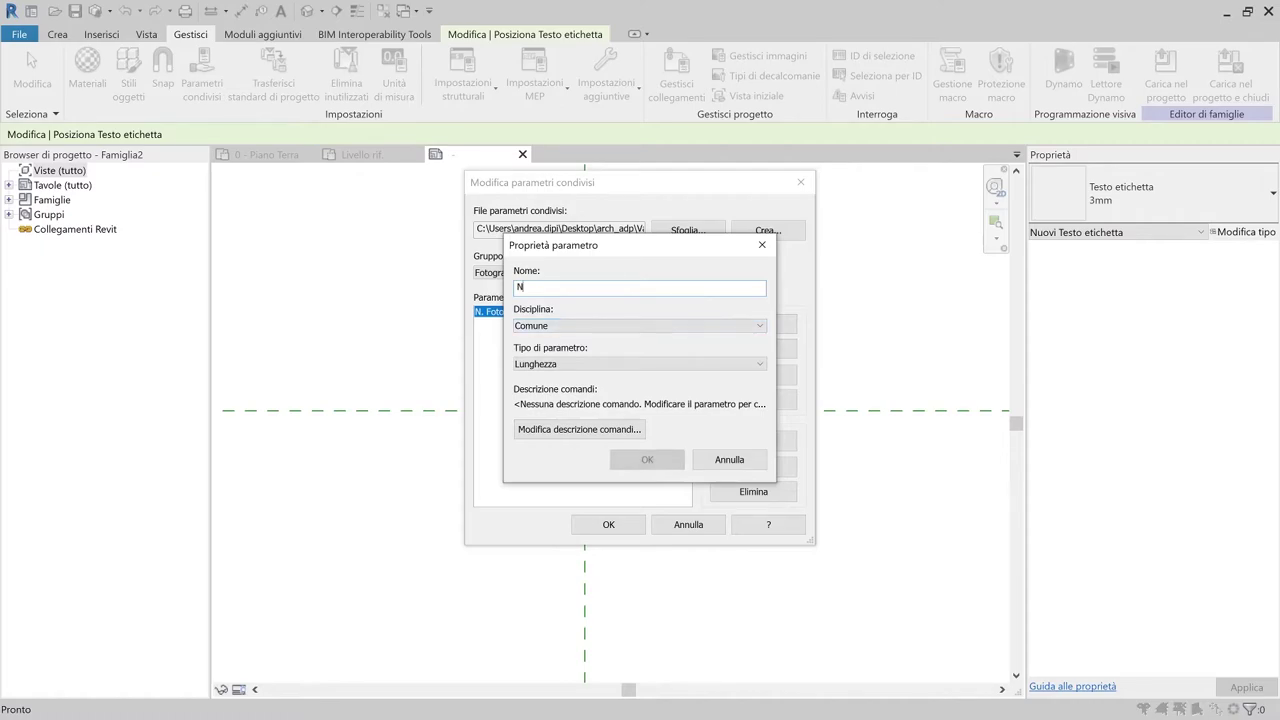
pyautogui.write('. Foto')
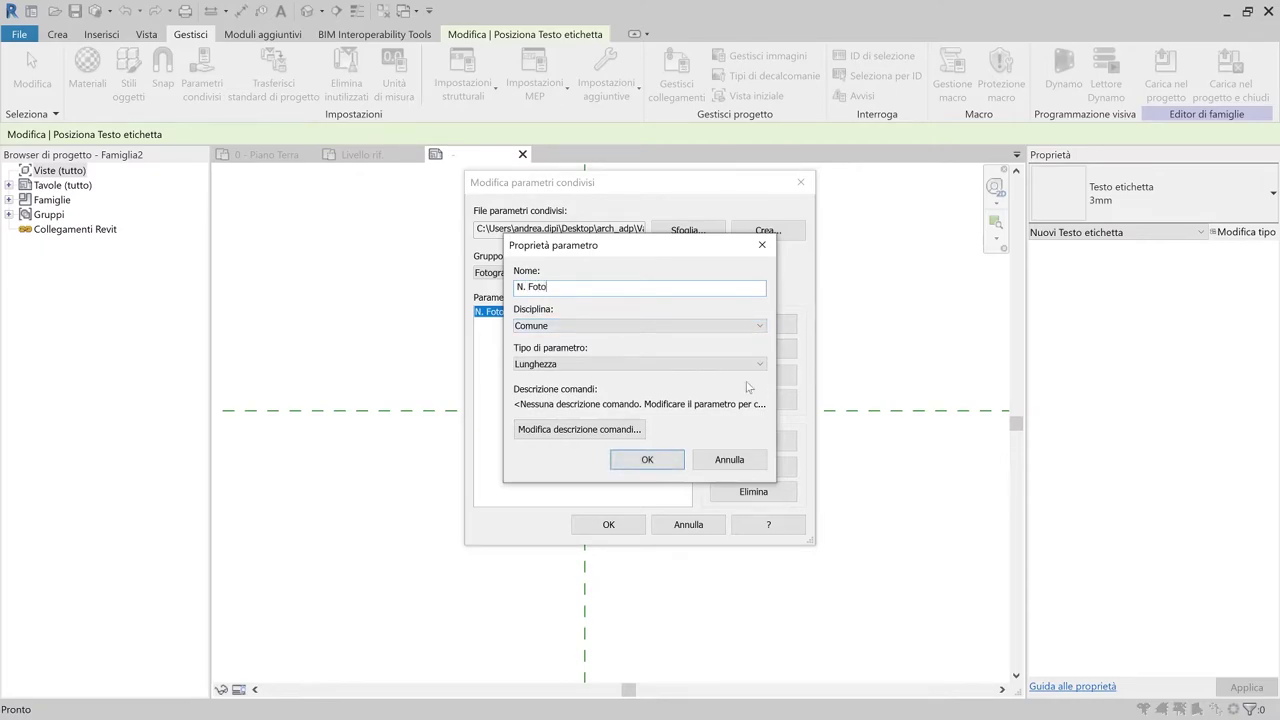
pyautogui.click(598, 366)
pyautogui.click(584, 377)
pyautogui.click(729, 459)
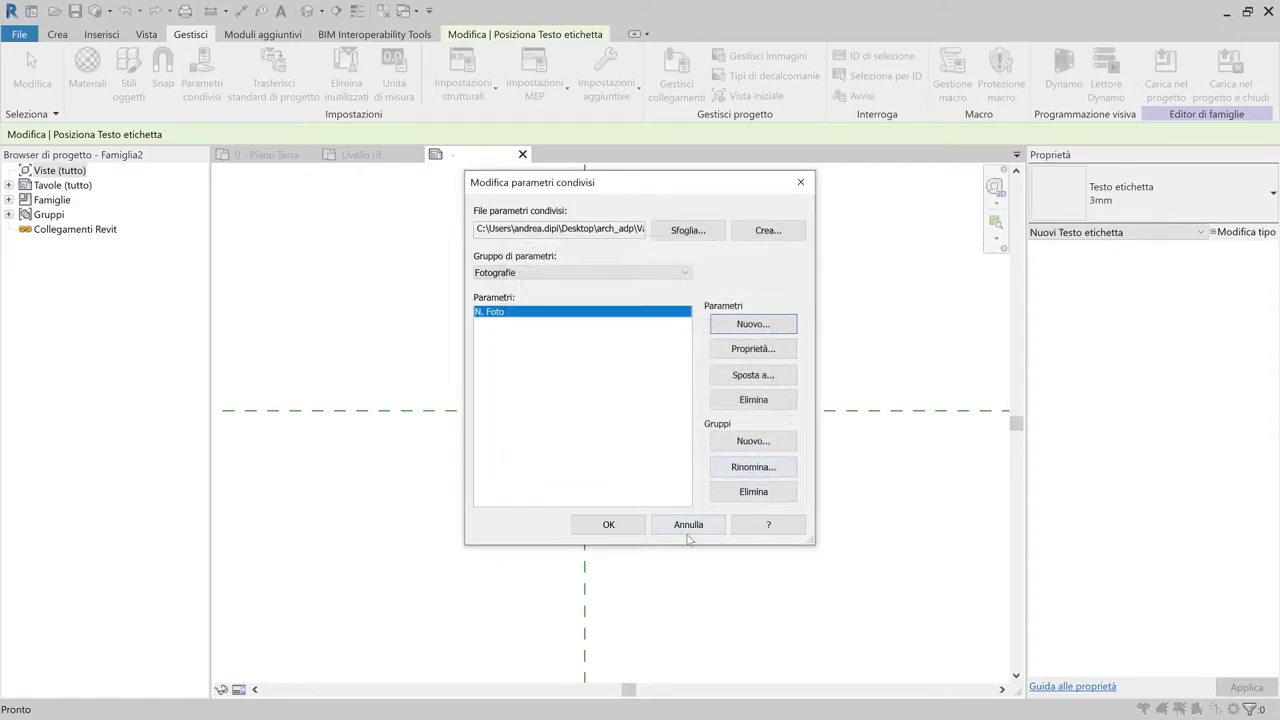
pyautogui.click(688, 527)
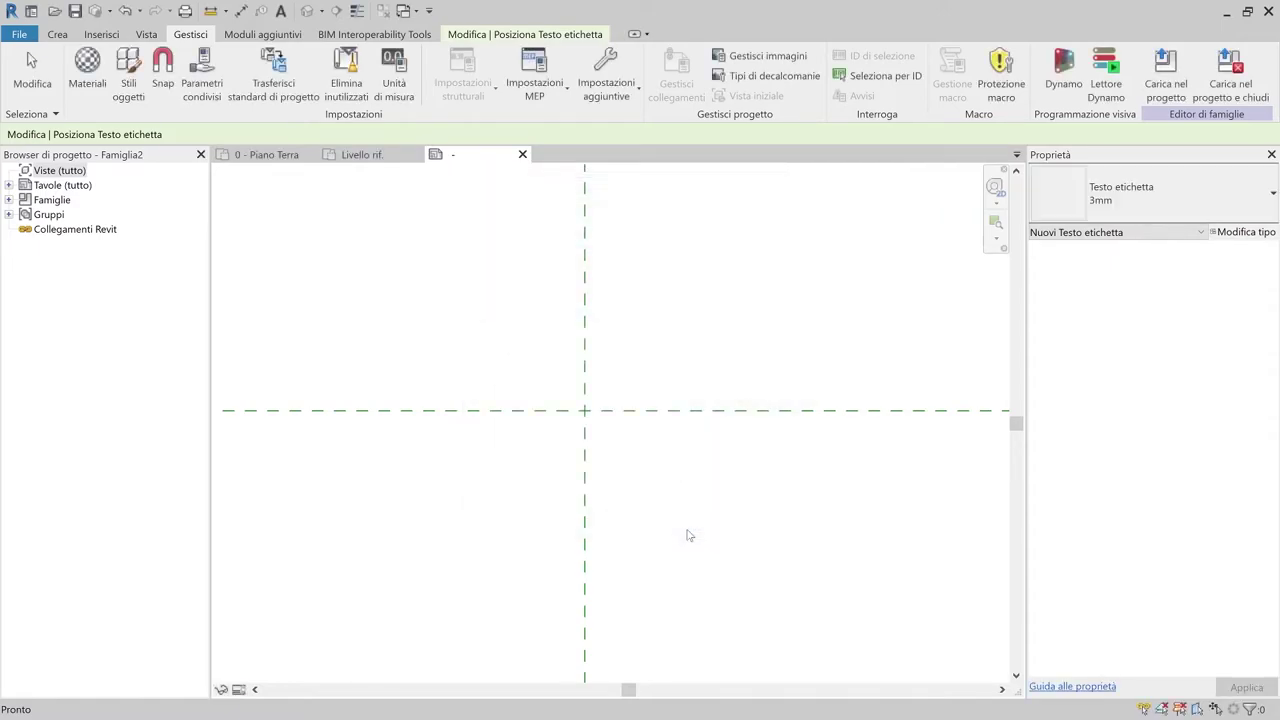
# - Place a label at the plane intersection and add the shared N. Foto instance parameter to it
pyautogui.click(585, 418)
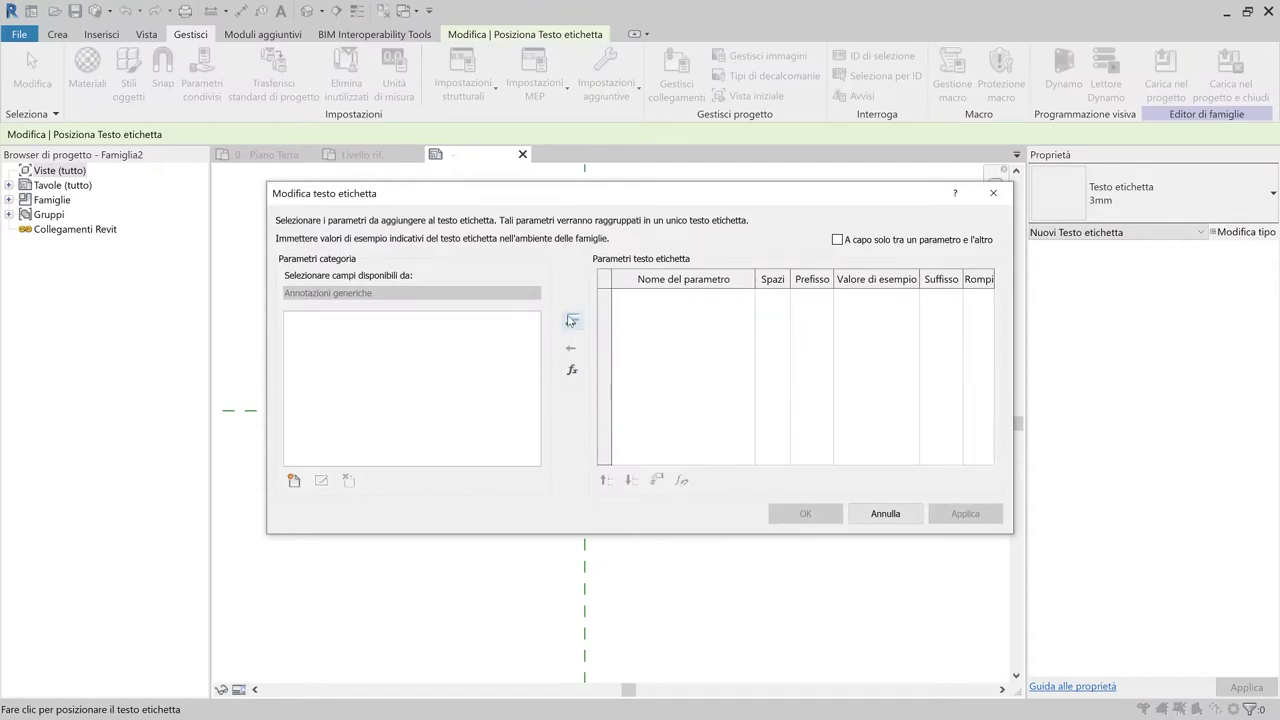
pyautogui.click(293, 480)
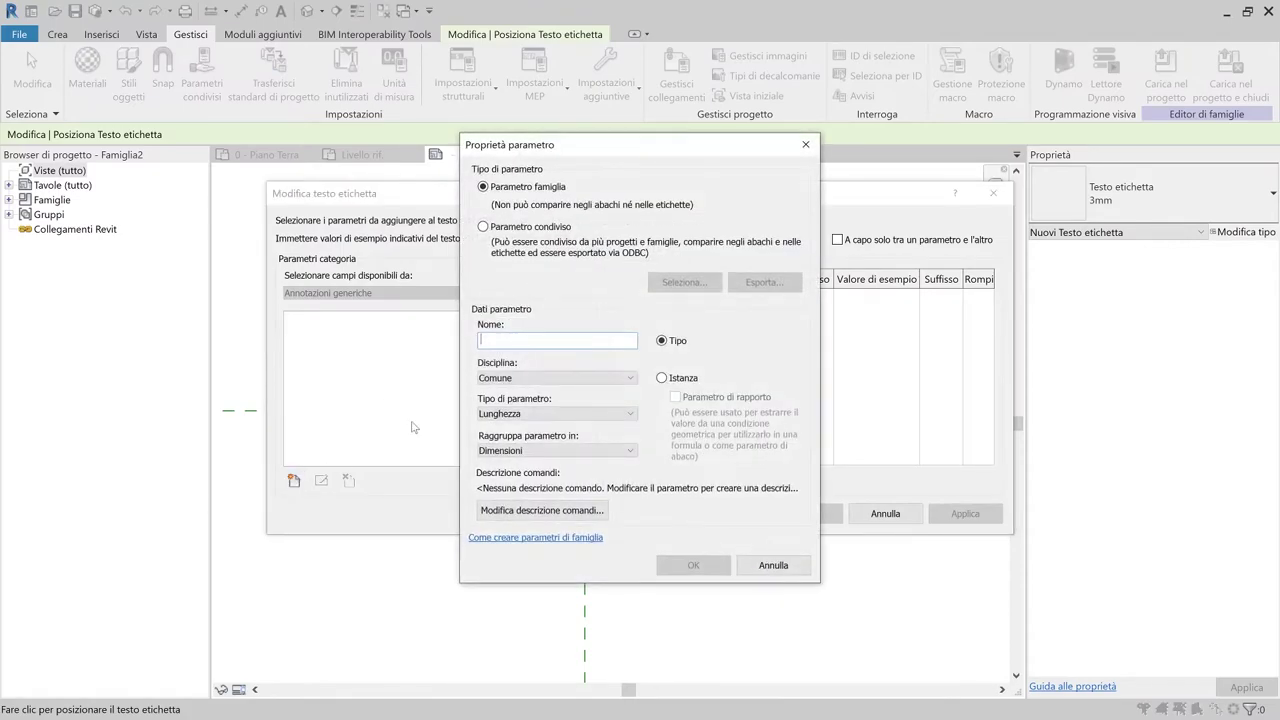
pyautogui.click(517, 228)
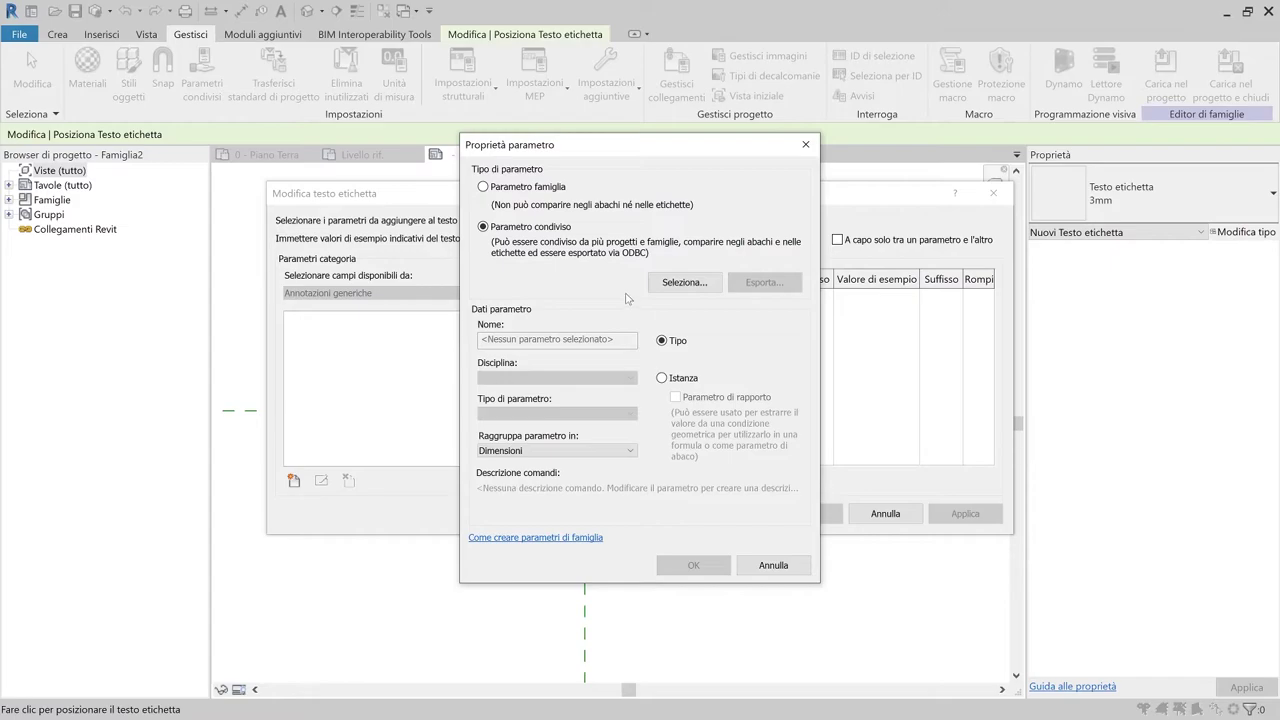
pyautogui.click(662, 379)
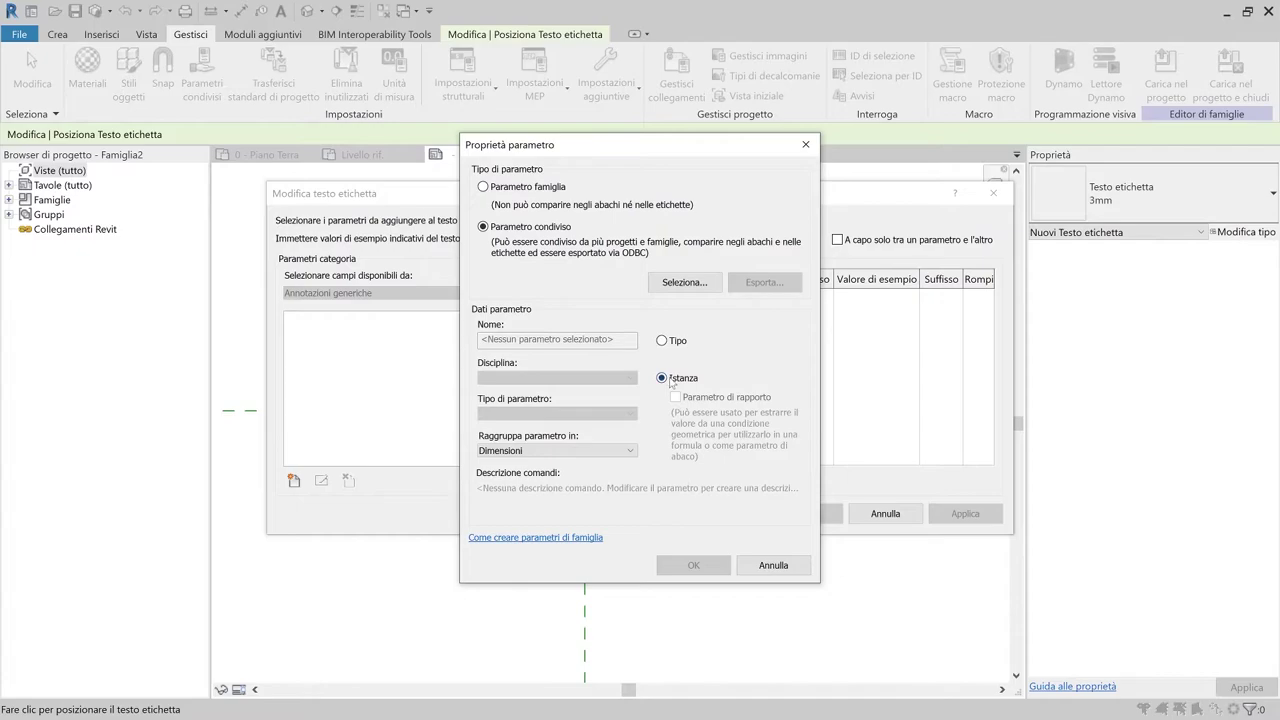
pyautogui.click(684, 282)
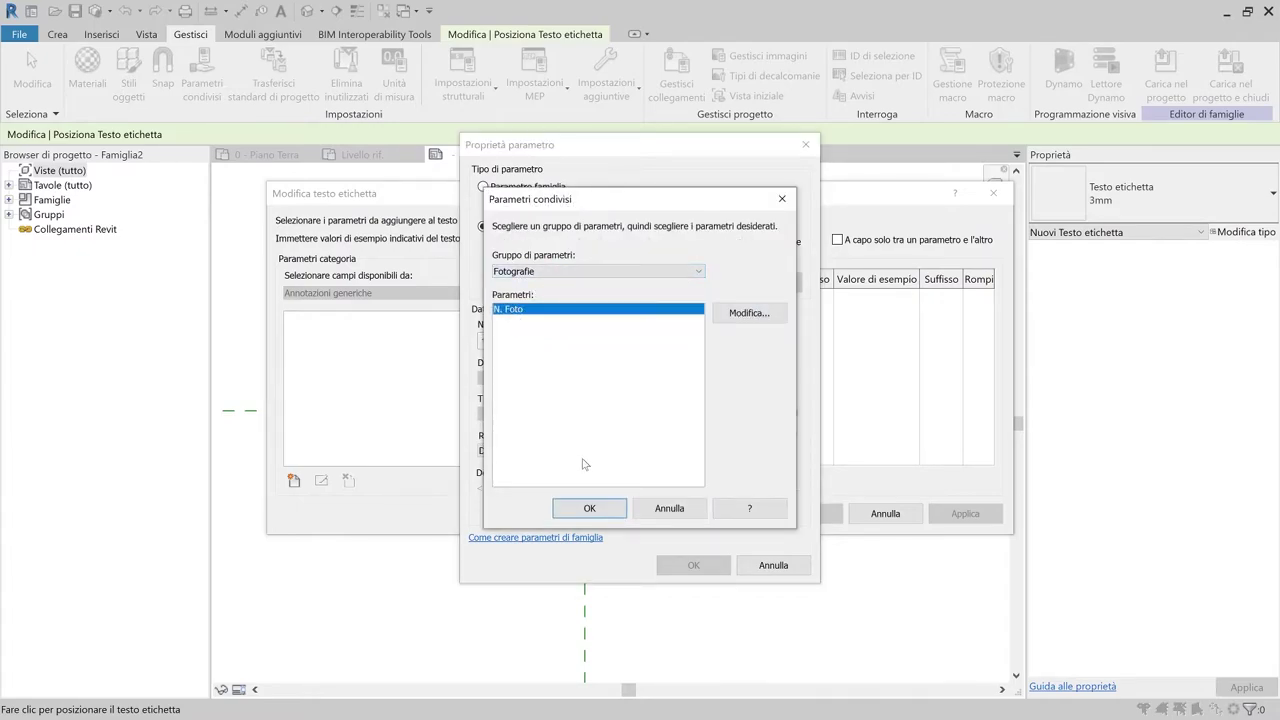
pyautogui.click(586, 506)
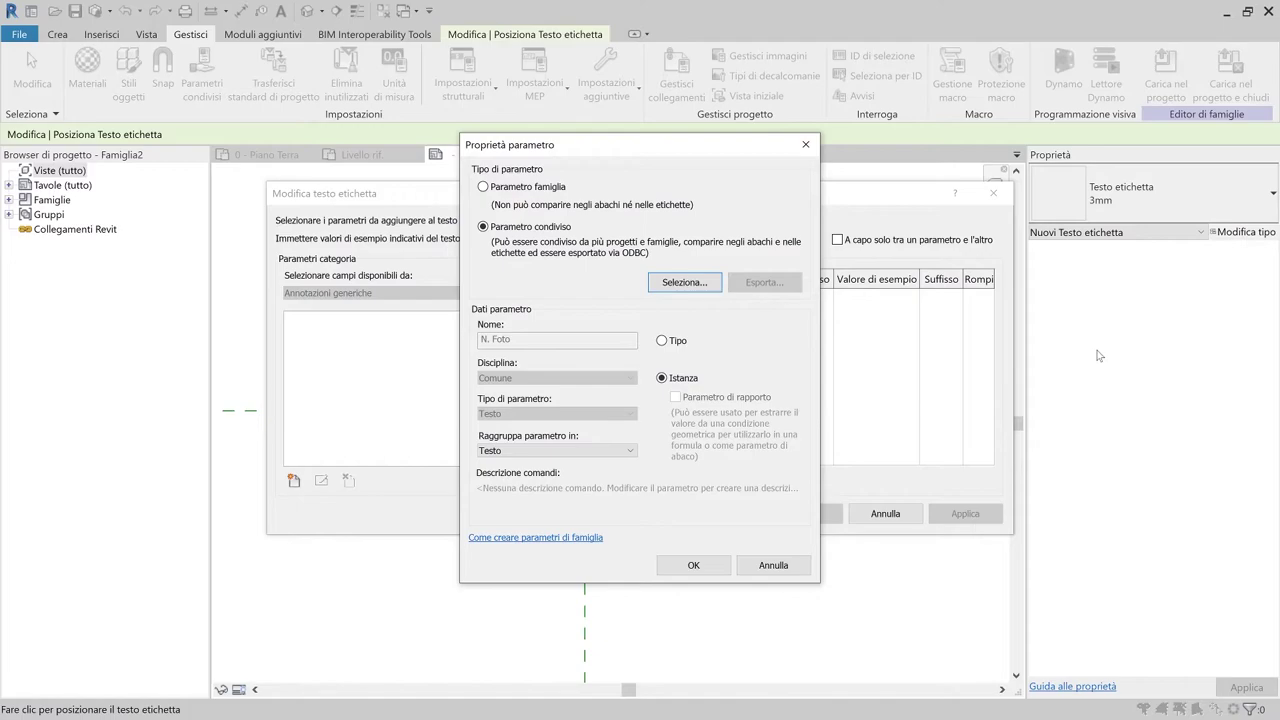
pyautogui.click(692, 566)
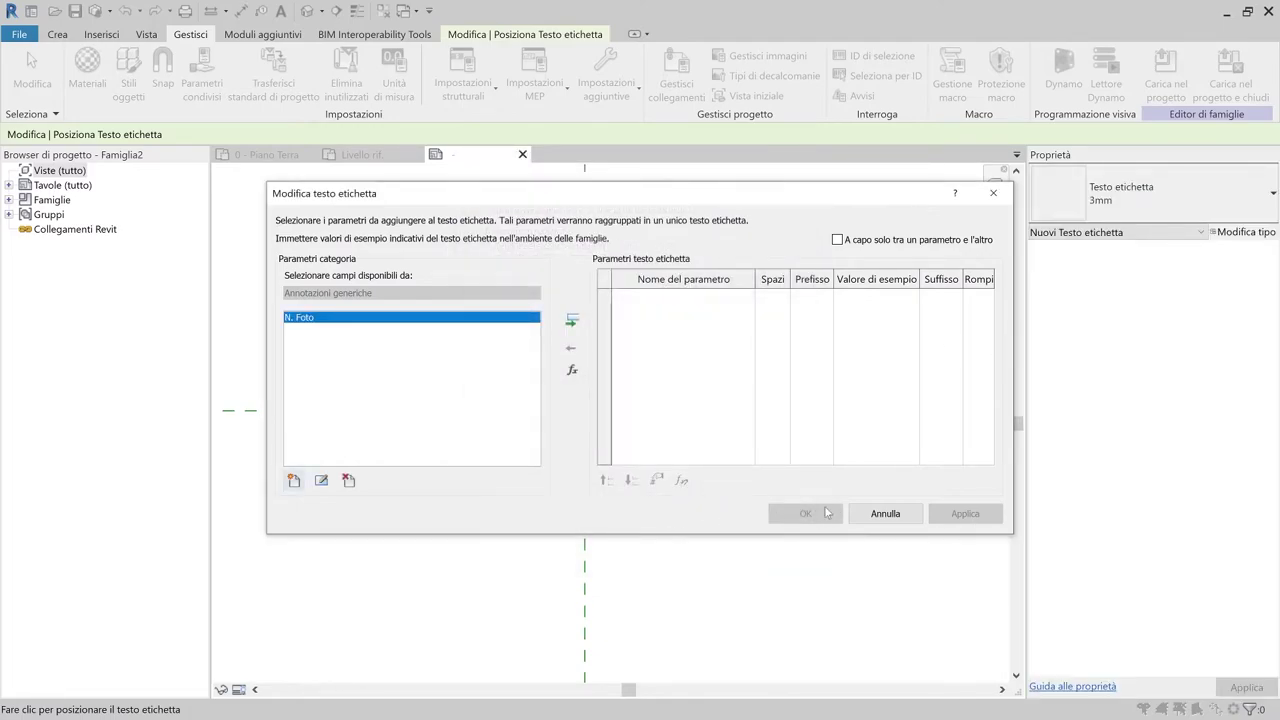
pyautogui.click(572, 321)
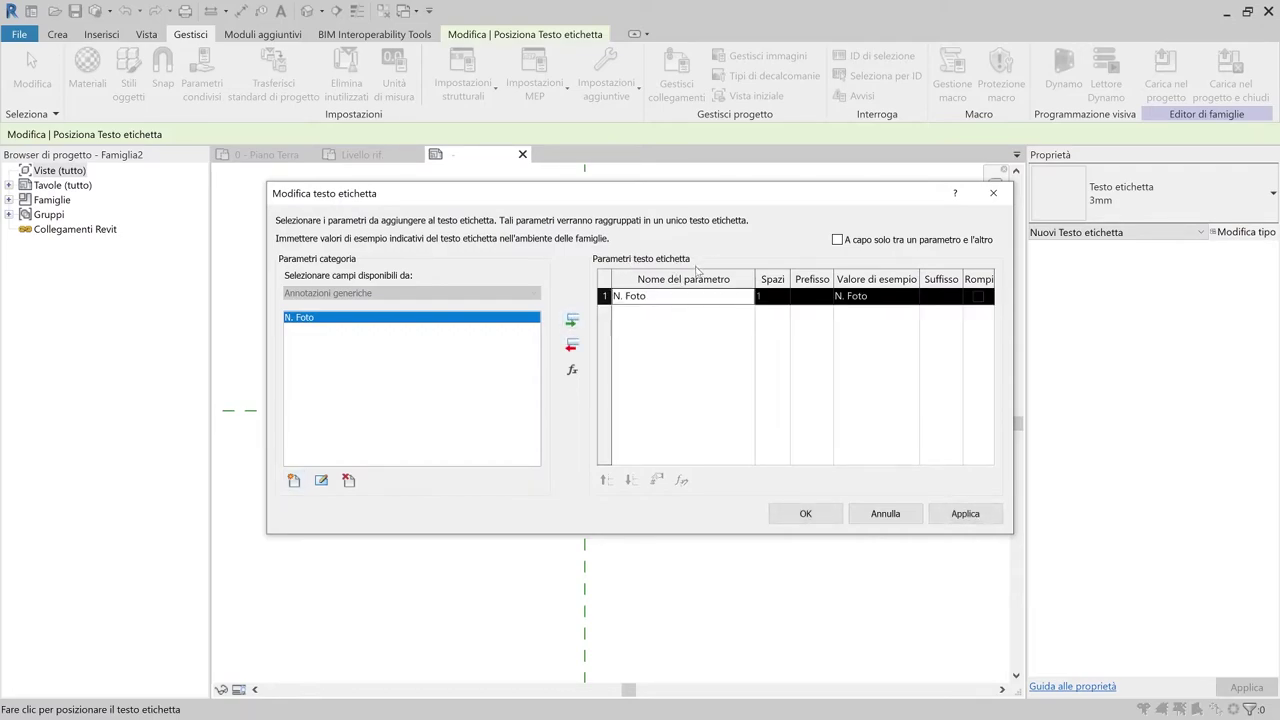
# - Give N. Foto sample value 01 with prefix N. and place the label
pyautogui.click(866, 296)
pyautogui.tripleClick(865, 296)
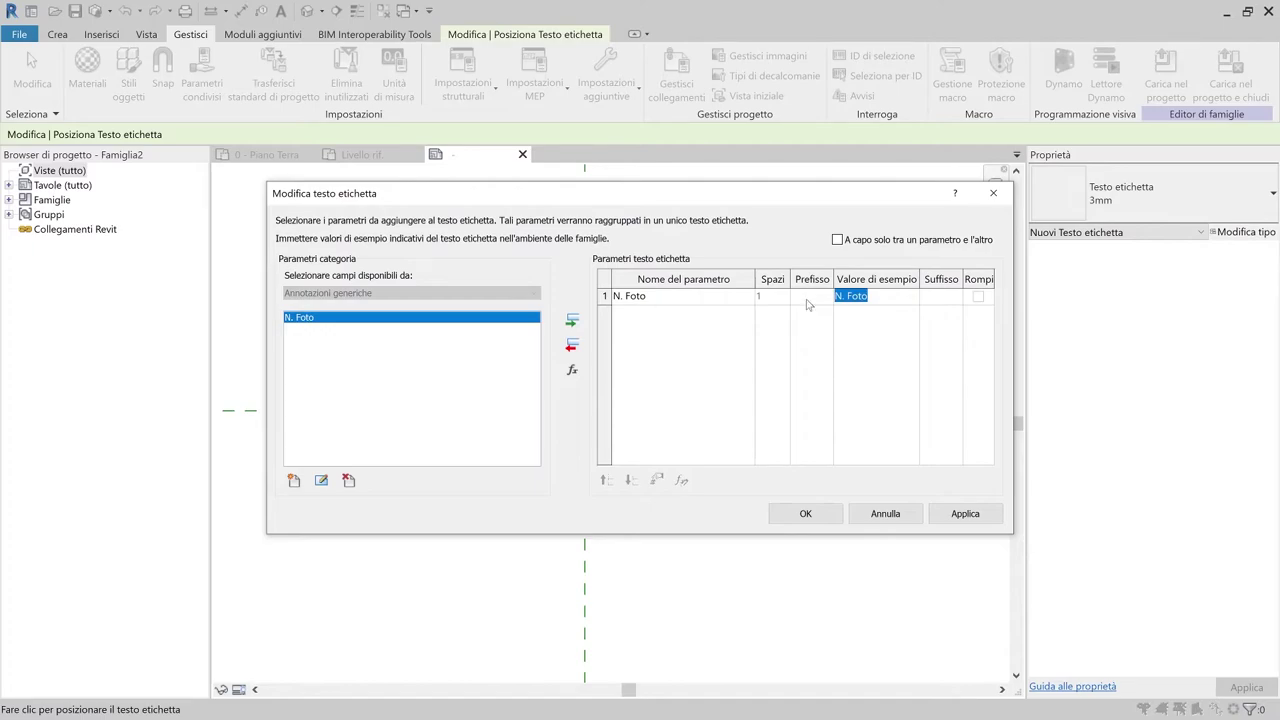
pyautogui.write('01')
pyautogui.click(808, 302)
pyautogui.write('N.')
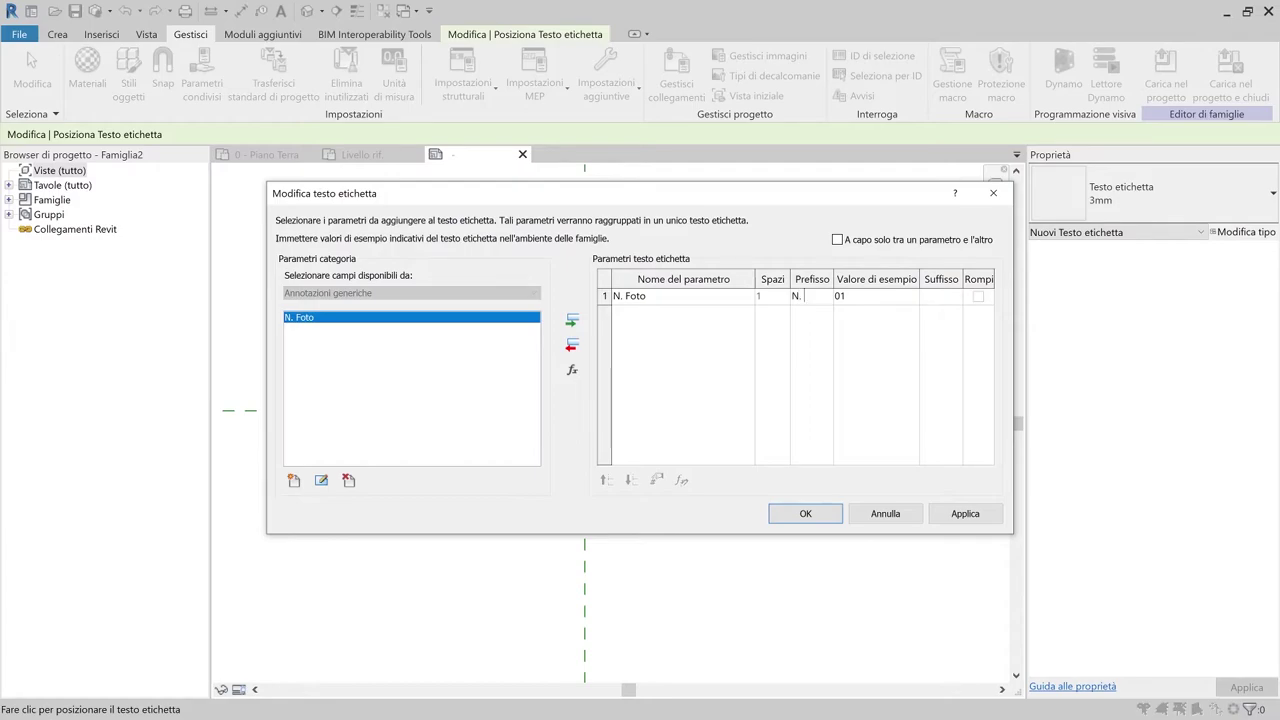
pyautogui.click(808, 514)
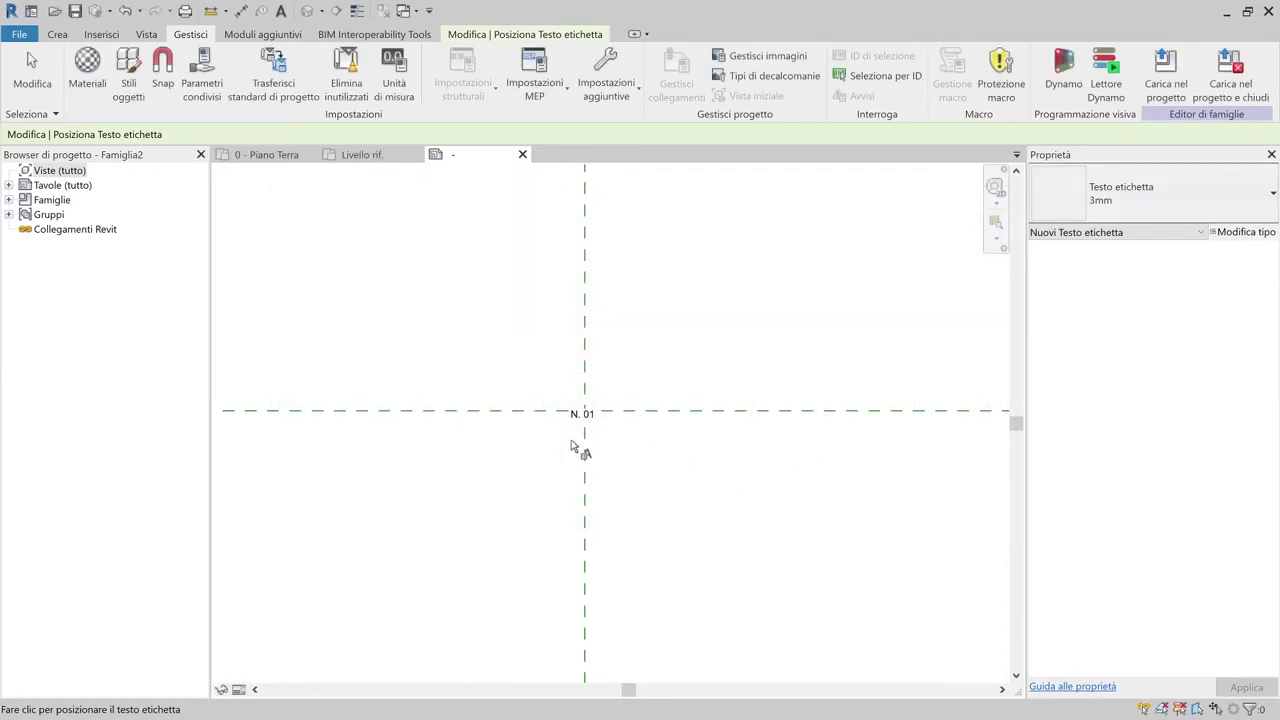
# - Select the N. 01 label and nudge it slightly to the right
pyautogui.scroll(3, 571, 446)
pyautogui.scroll(3, 571, 434)
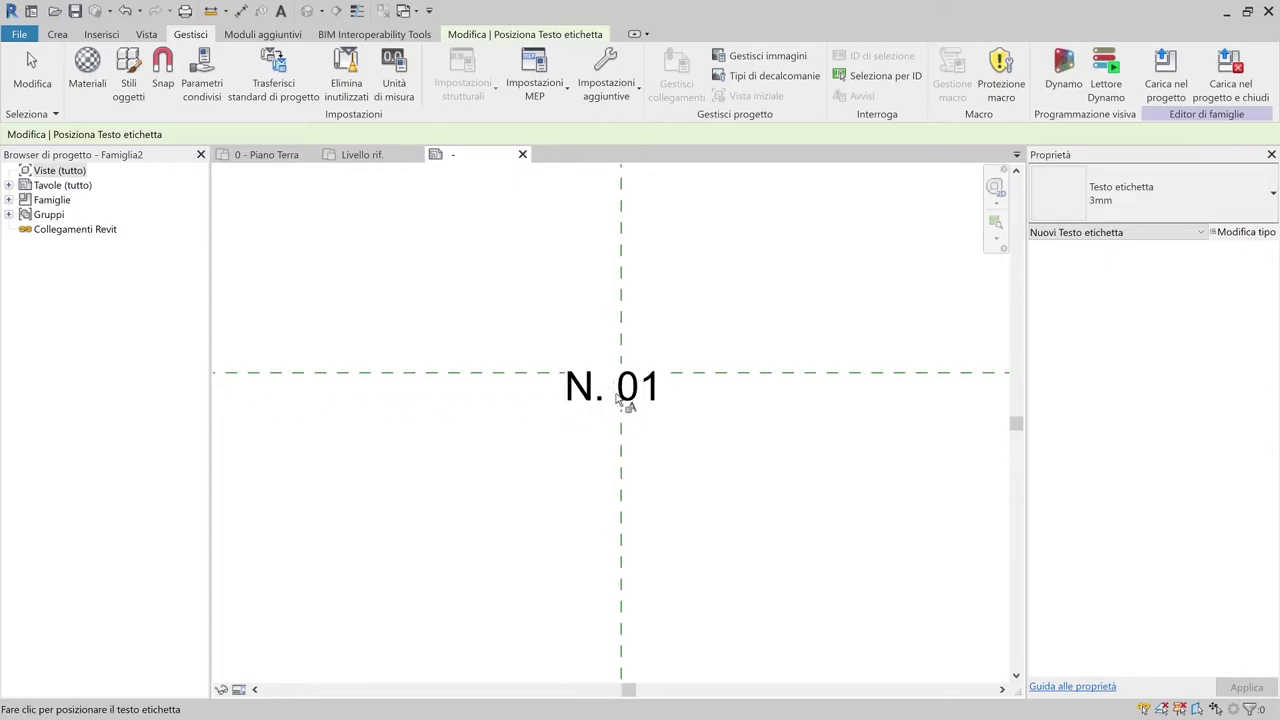
pyautogui.press('a')
pyautogui.press('l')
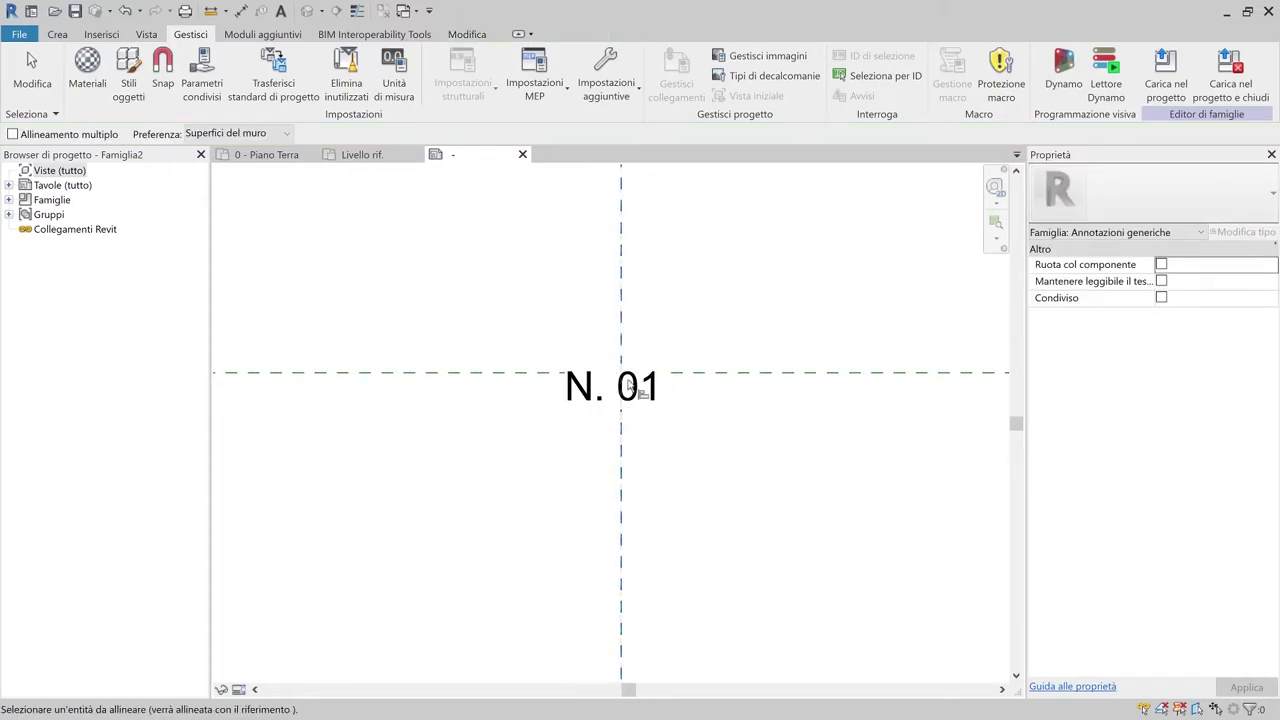
pyautogui.press('Escape')
pyautogui.click(600, 395)
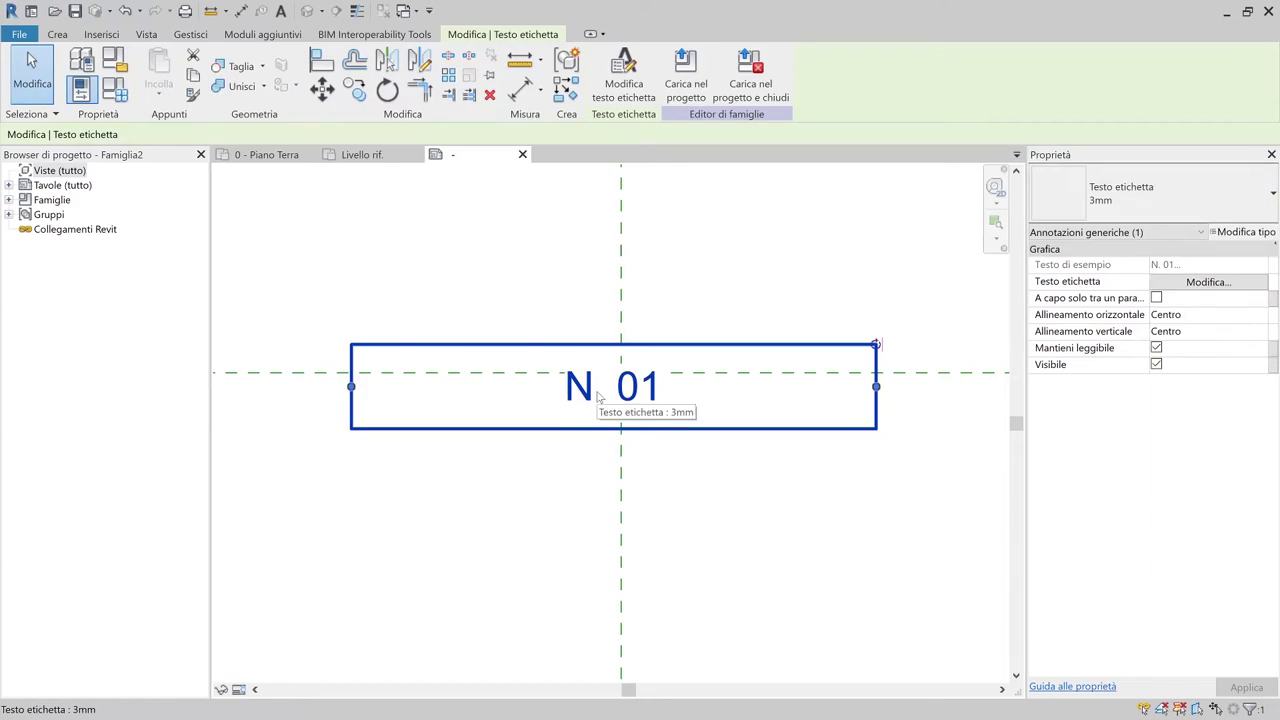
pyautogui.moveTo(598, 397); pyautogui.dragTo(602, 397)
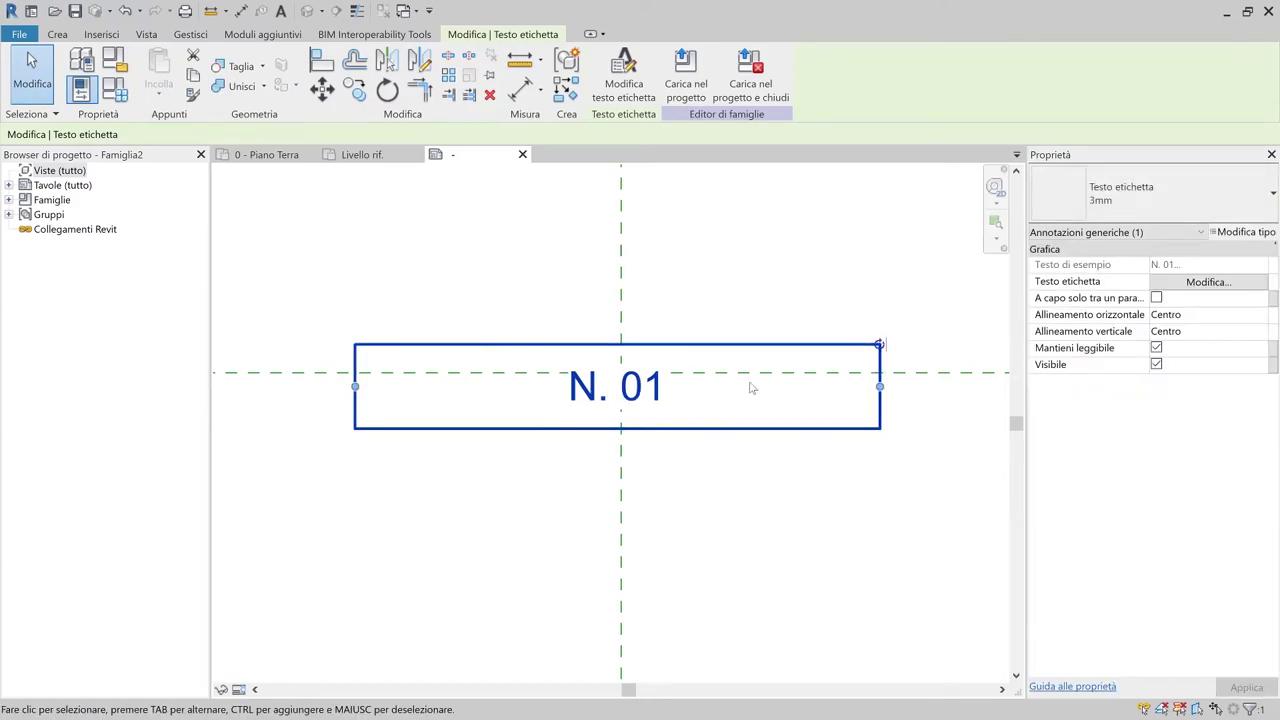
# - Duplicate the 3mm label type as 2mm with a 2 mm text size
pyautogui.click(1233, 207)
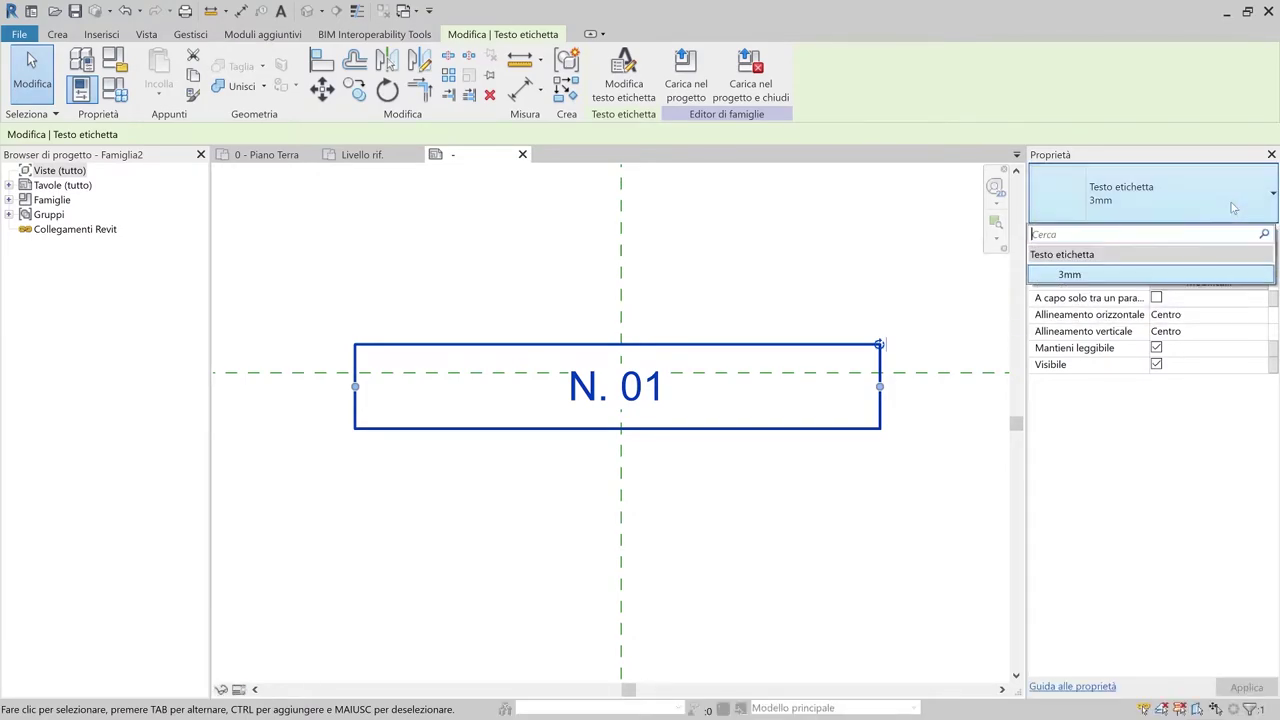
pyautogui.click(1233, 207)
pyautogui.click(1234, 233)
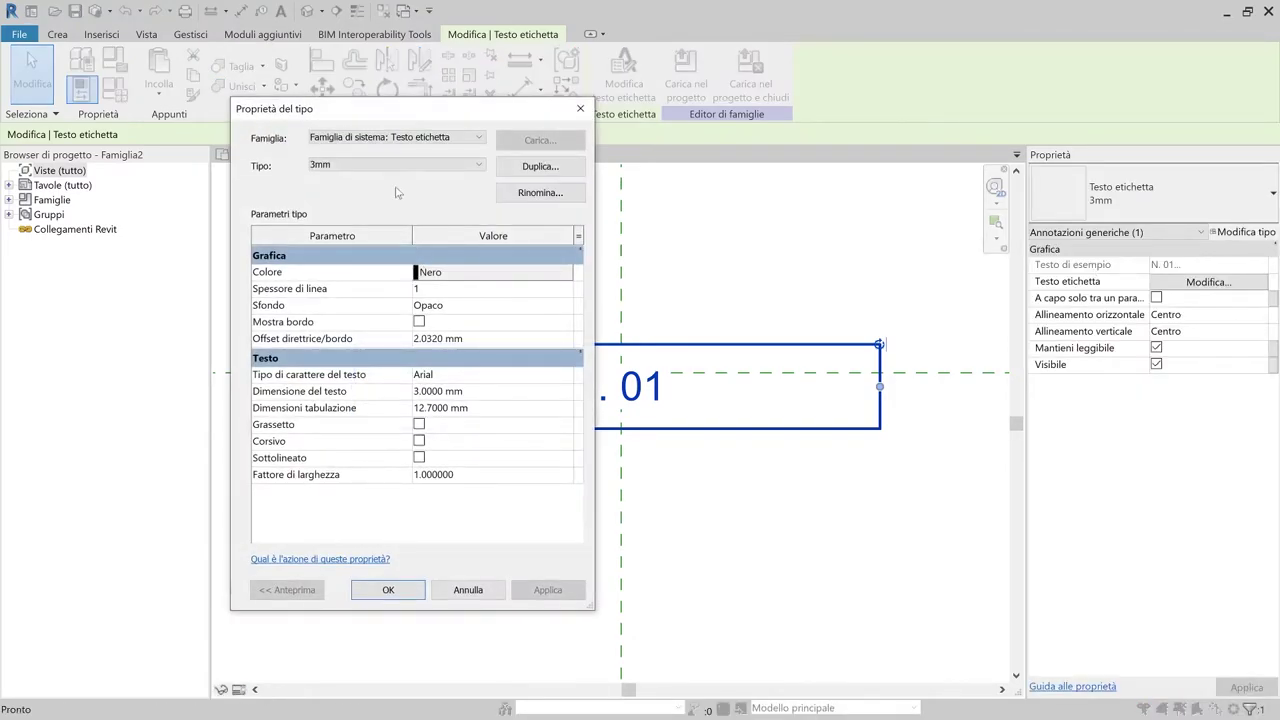
pyautogui.click(558, 170)
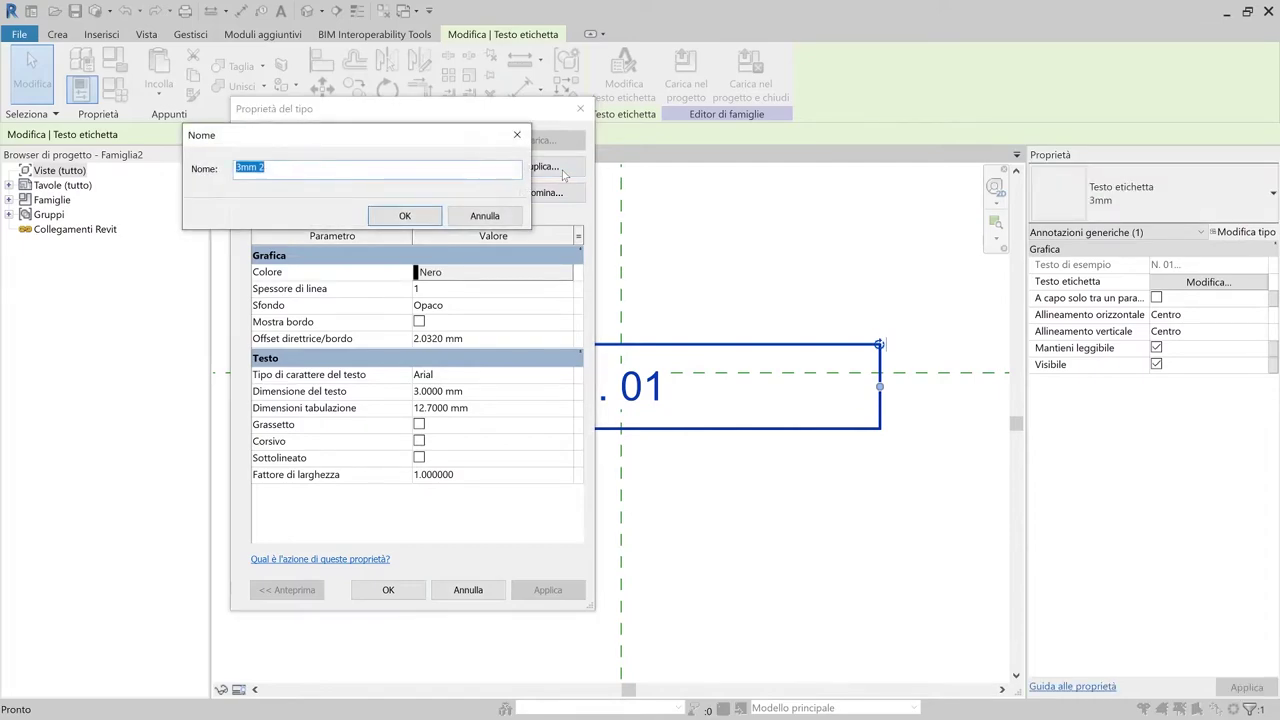
pyautogui.write('2mm')
pyautogui.press('Return')
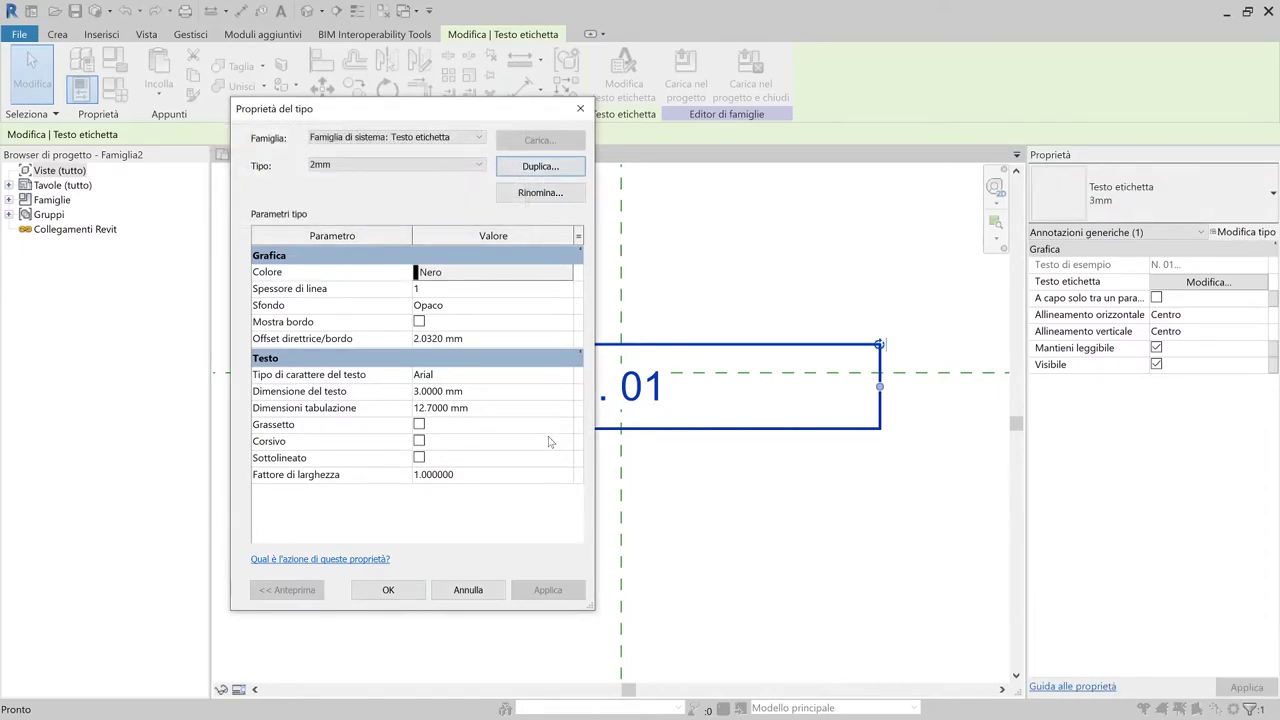
pyautogui.click(476, 392)
pyautogui.write('2')
pyautogui.press('Tab')
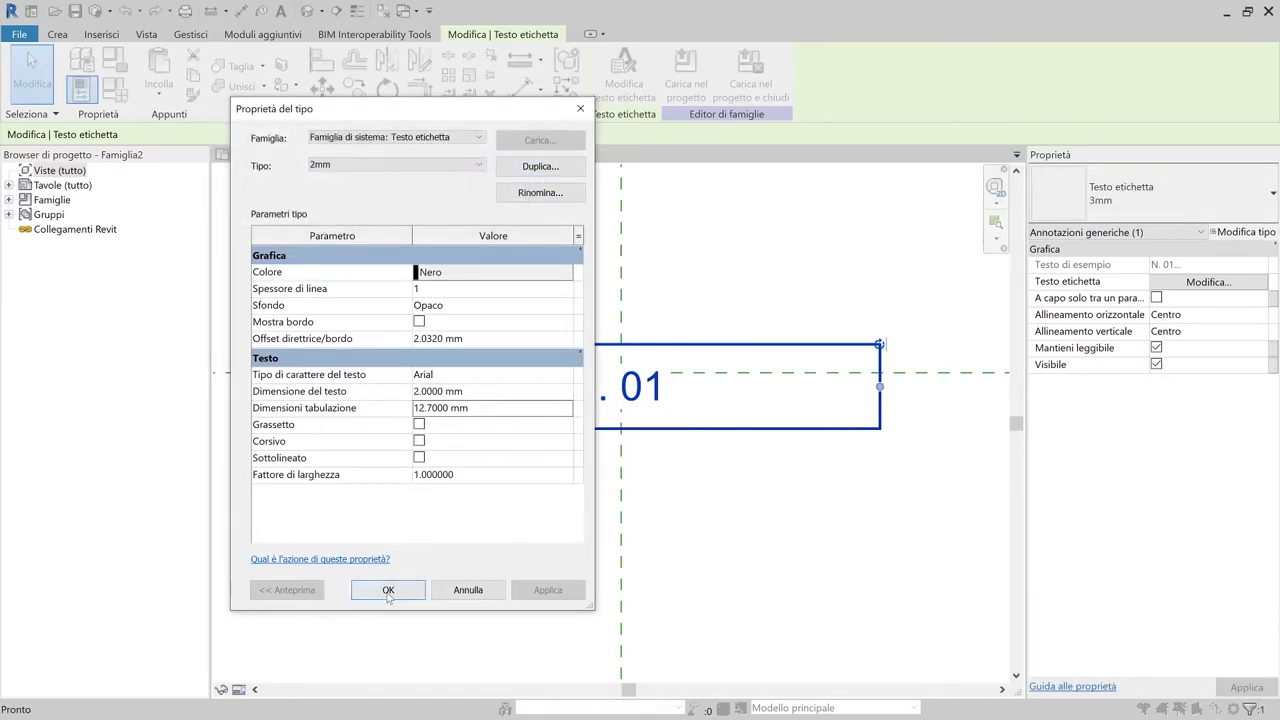
pyautogui.click(388, 589)
pyautogui.click(438, 571)
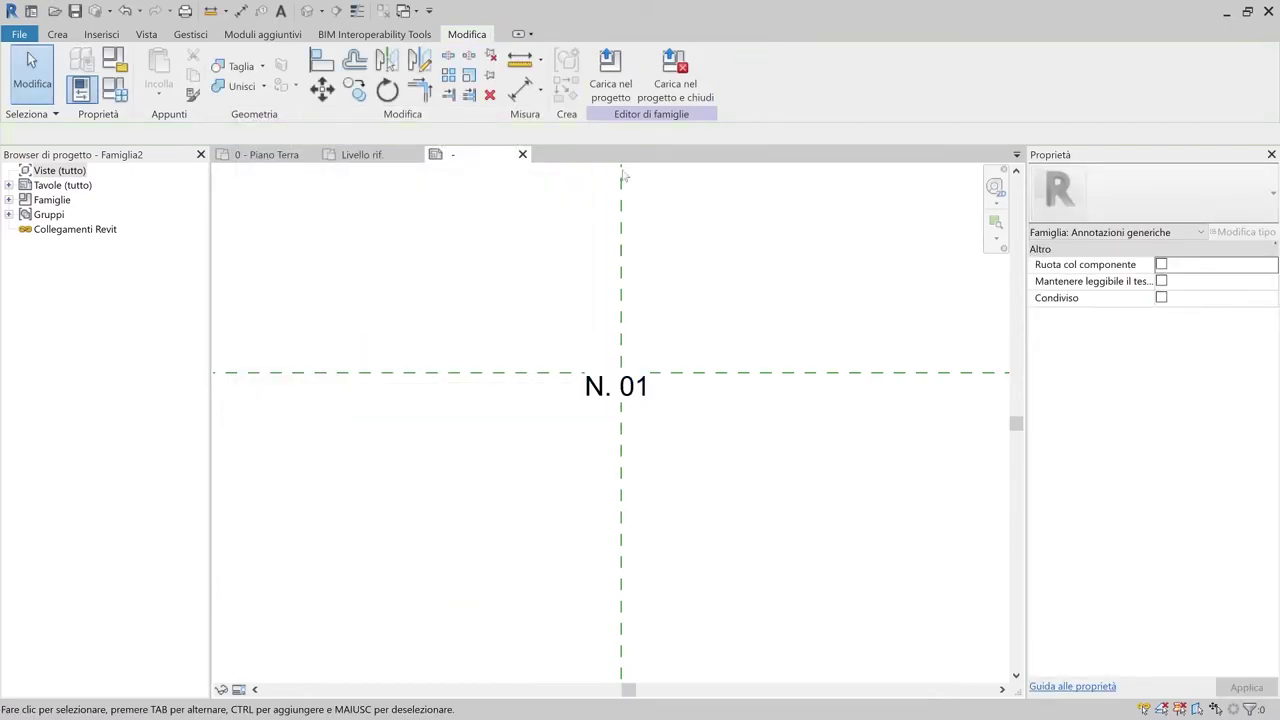
# - Load the Famiglia2 label family into the open Famiglia1
pyautogui.click(612, 68)
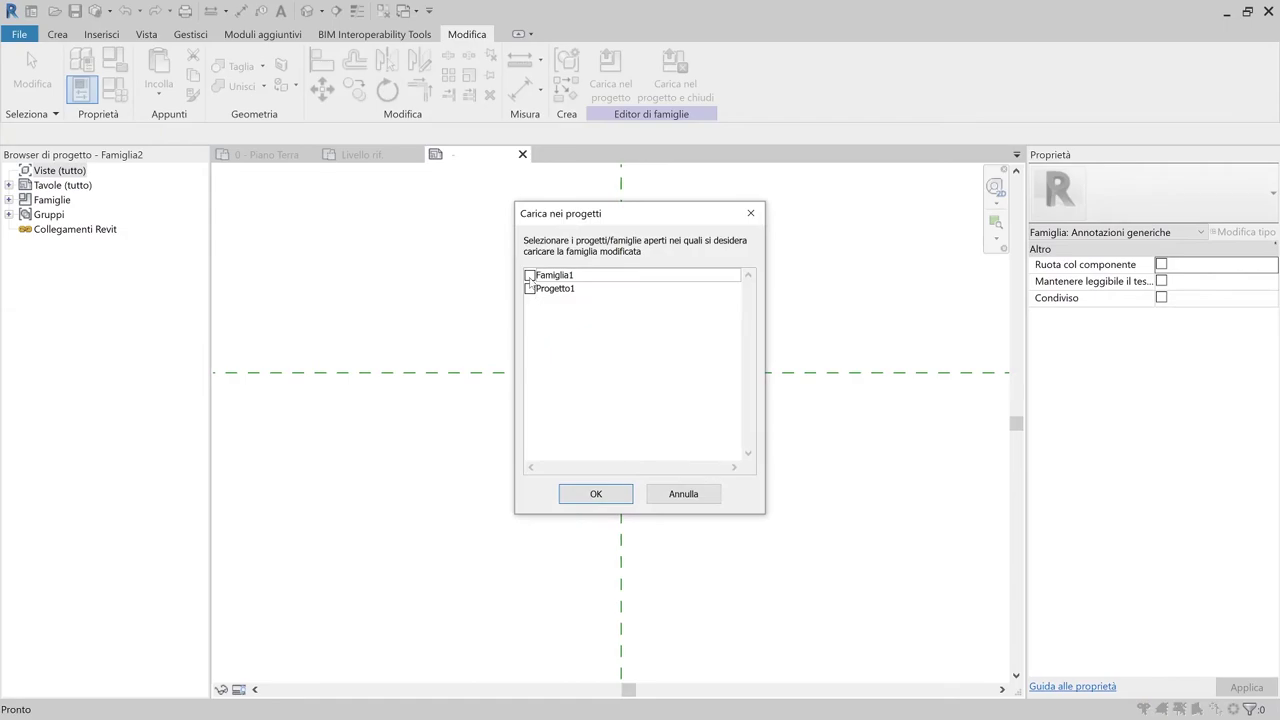
pyautogui.click(530, 276)
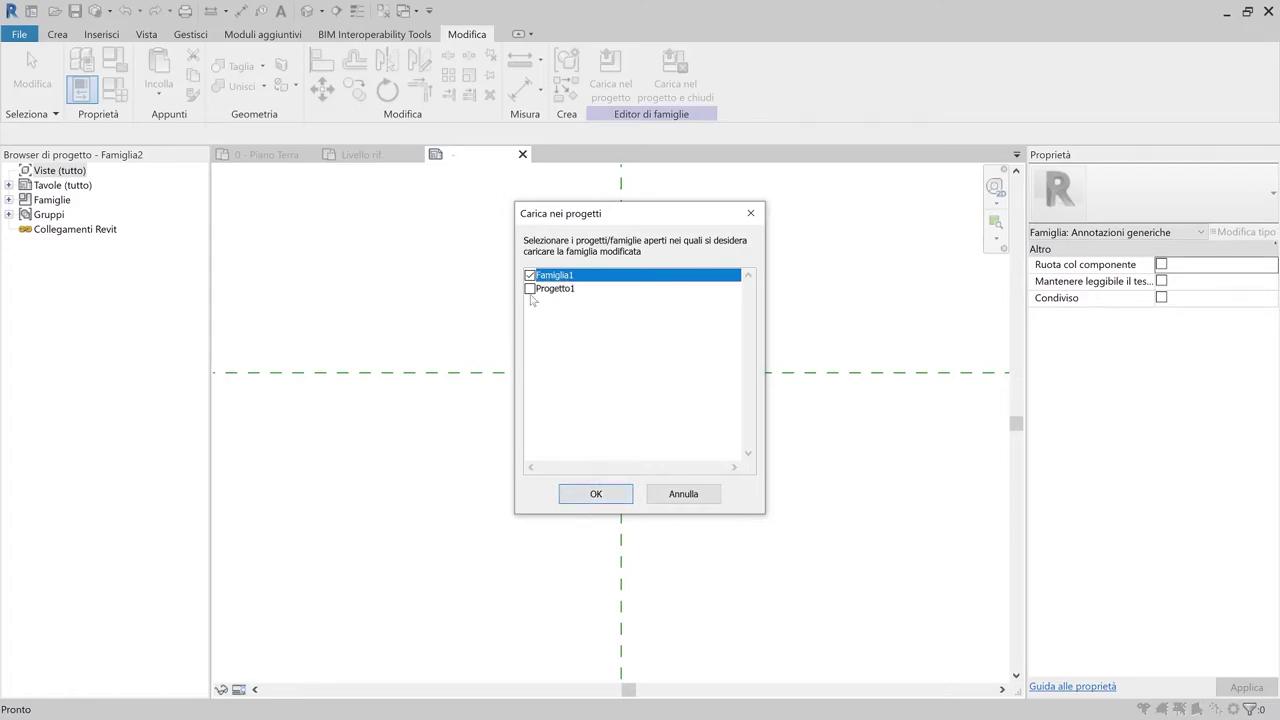
pyautogui.click(596, 495)
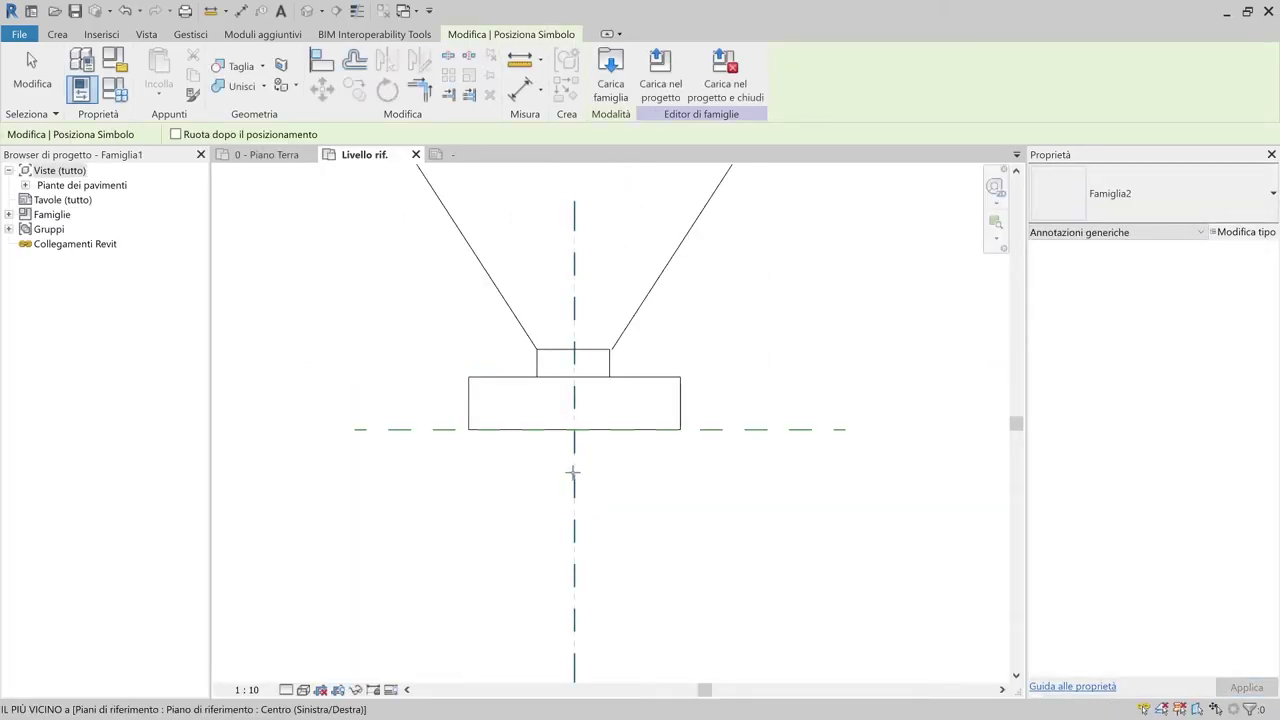
# - Place the photo-number label below the camera drawing and move it further down
pyautogui.click(573, 459)
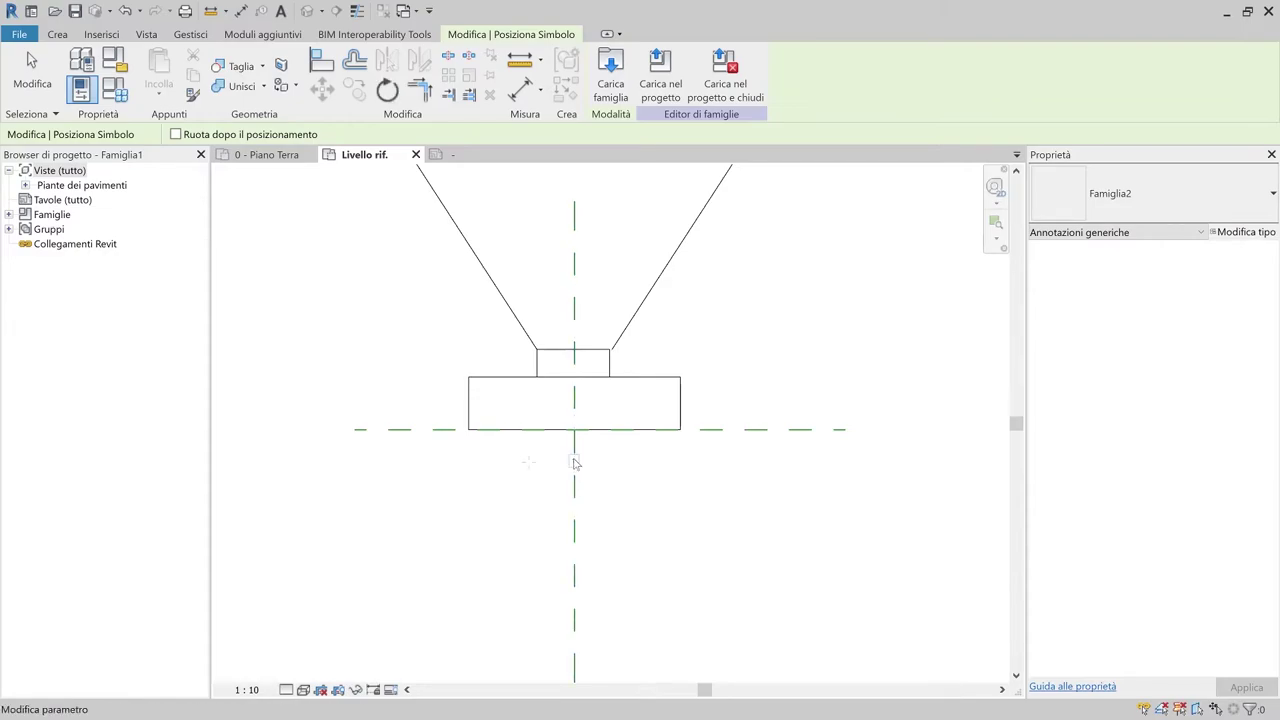
pyautogui.press('Escape')
pyautogui.press('Escape')
pyautogui.scroll(2, 575, 468)
pyautogui.scroll(3, 575, 468)
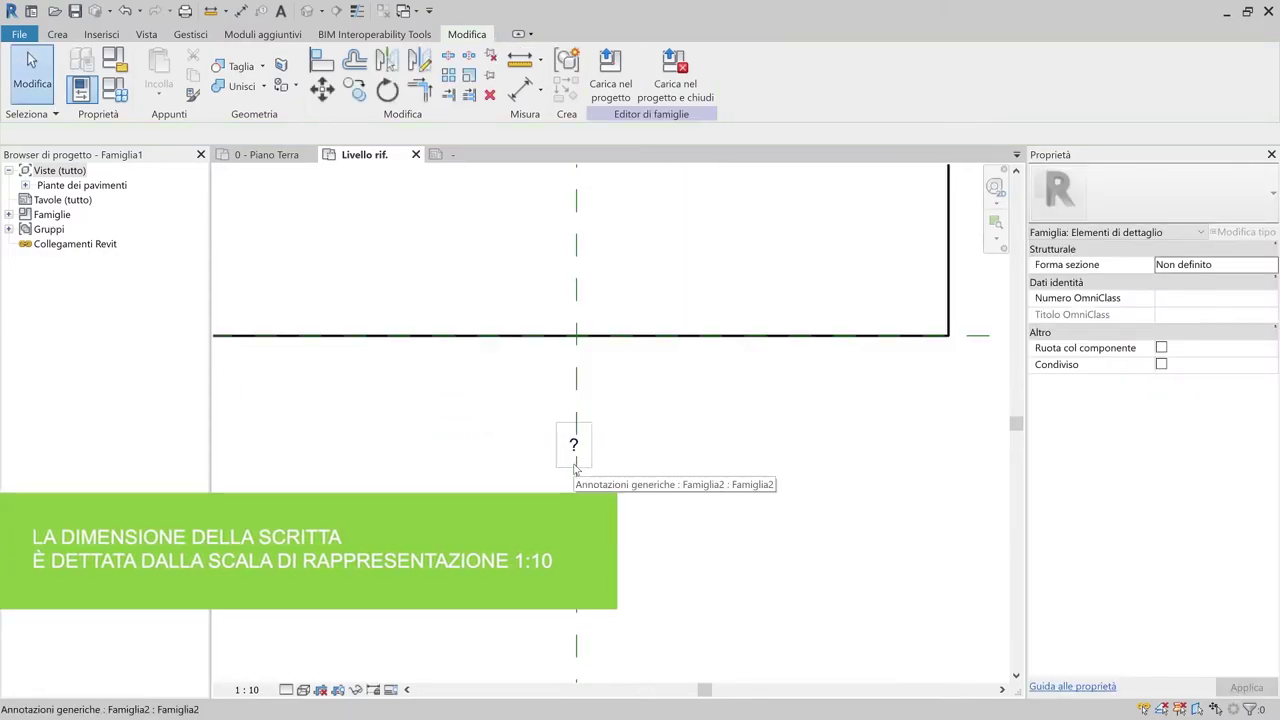
pyautogui.click(575, 450)
pyautogui.click(575, 460)
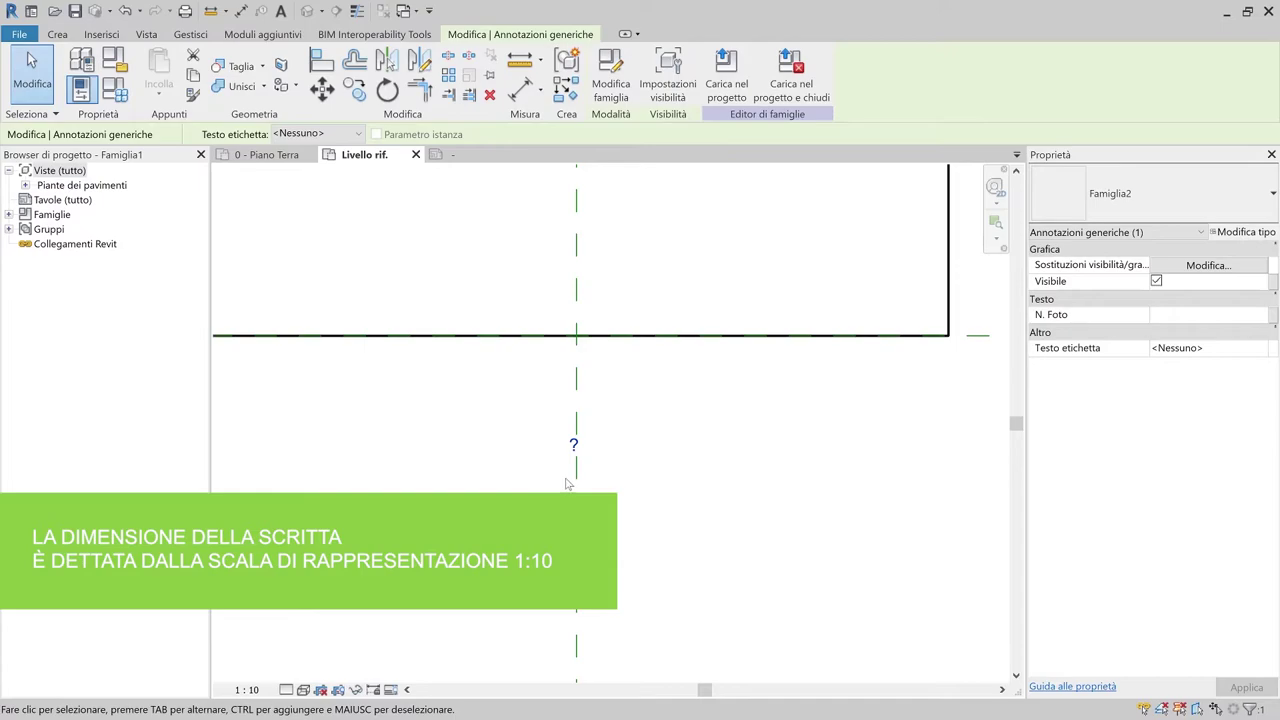
pyautogui.moveTo(571, 469); pyautogui.dragTo(571, 506)
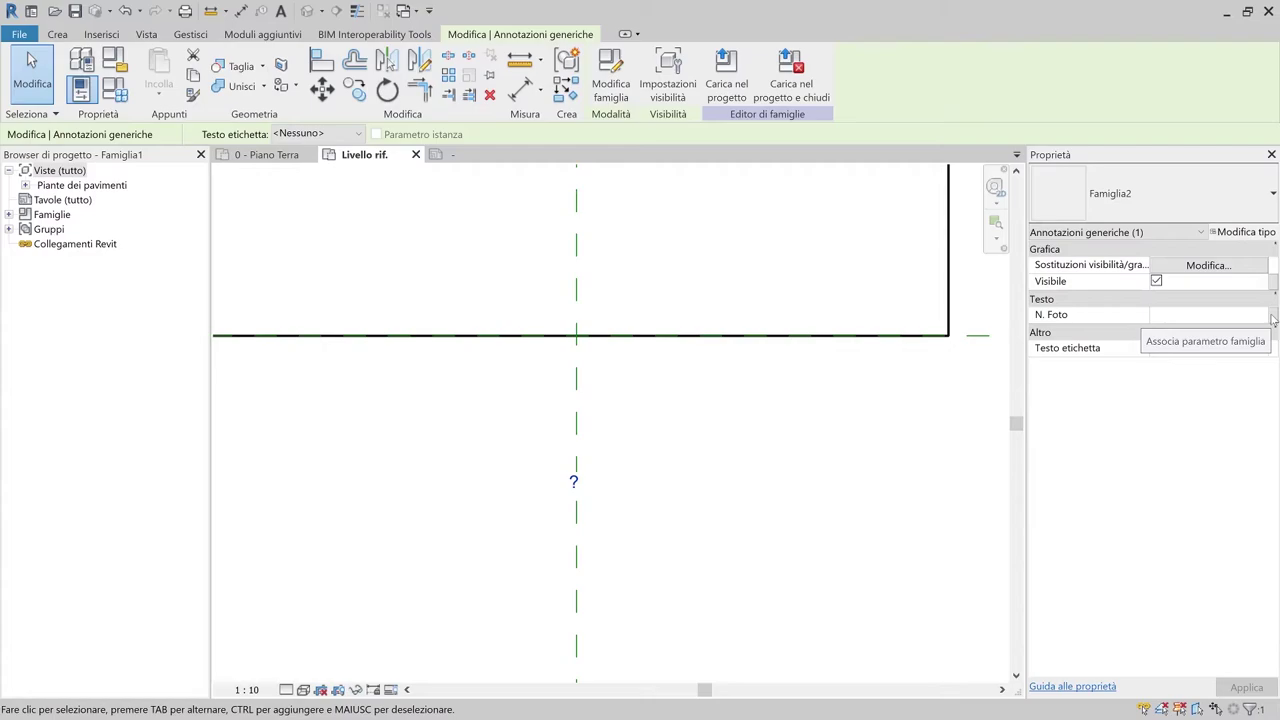
# - Link the label's N. Foto to a new shared N. Foto family parameter
pyautogui.click(1273, 318)
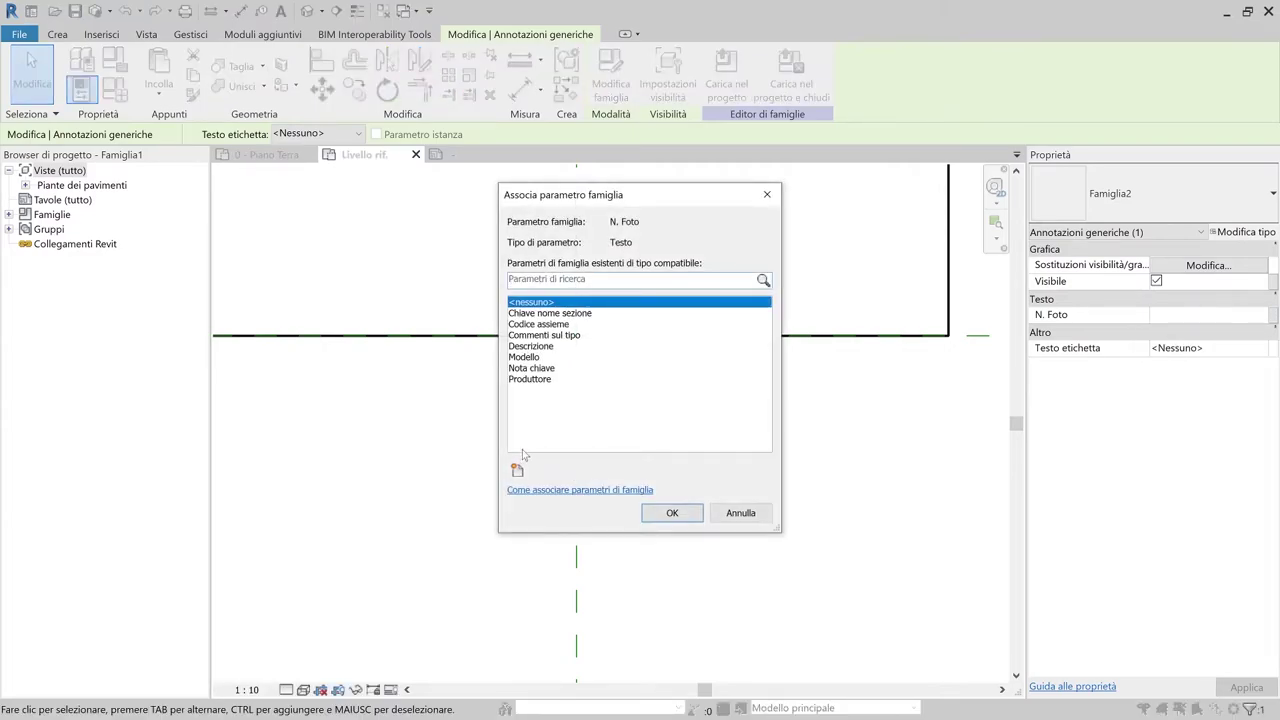
pyautogui.click(516, 470)
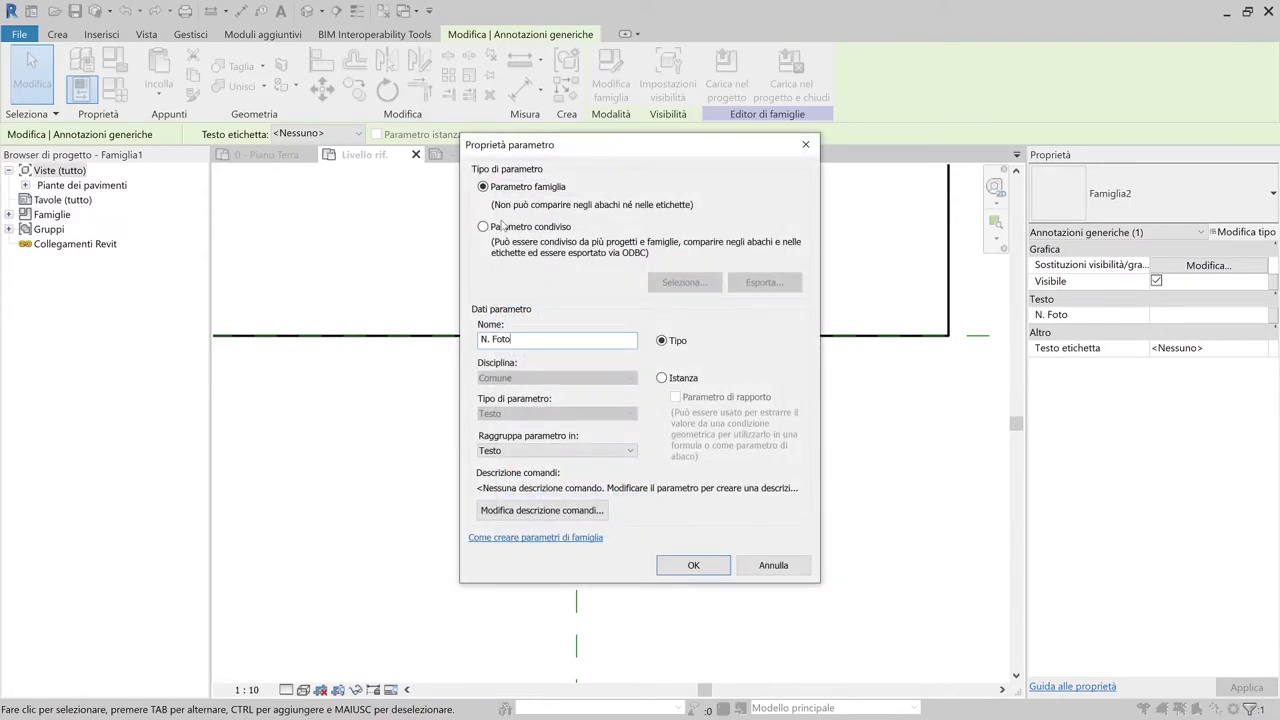
pyautogui.click(502, 226)
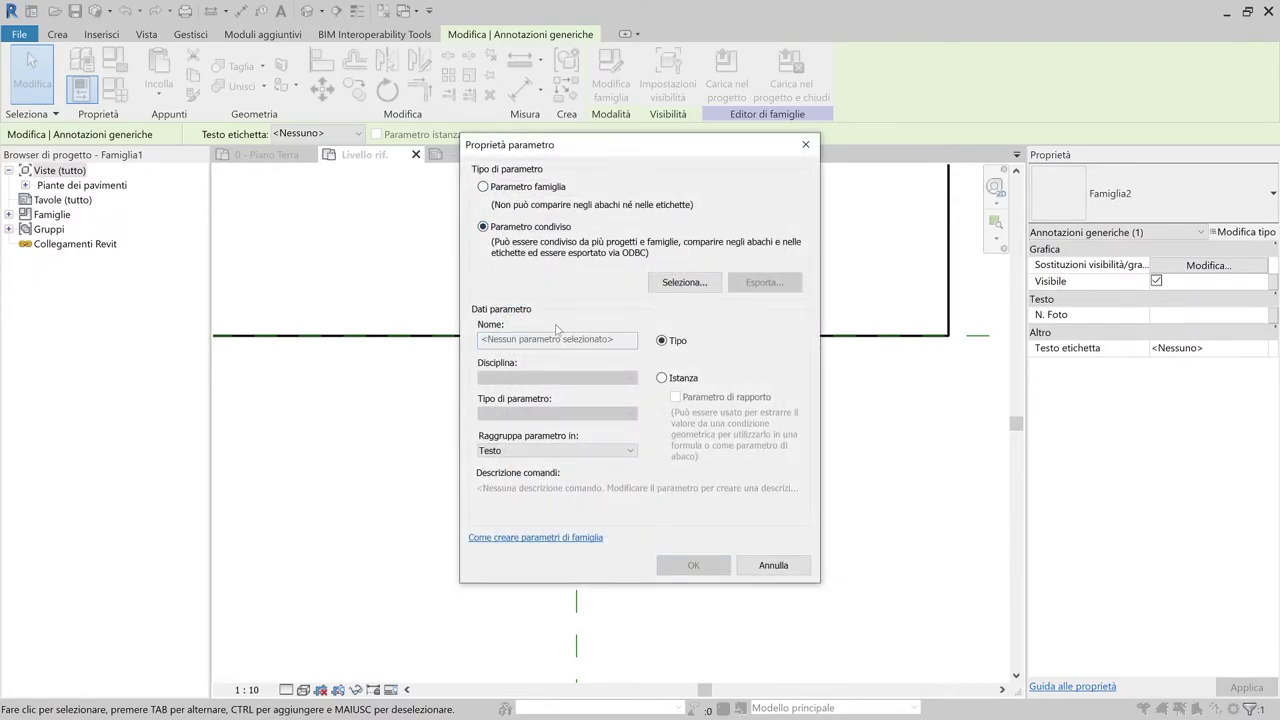
pyautogui.click(684, 285)
pyautogui.click(589, 508)
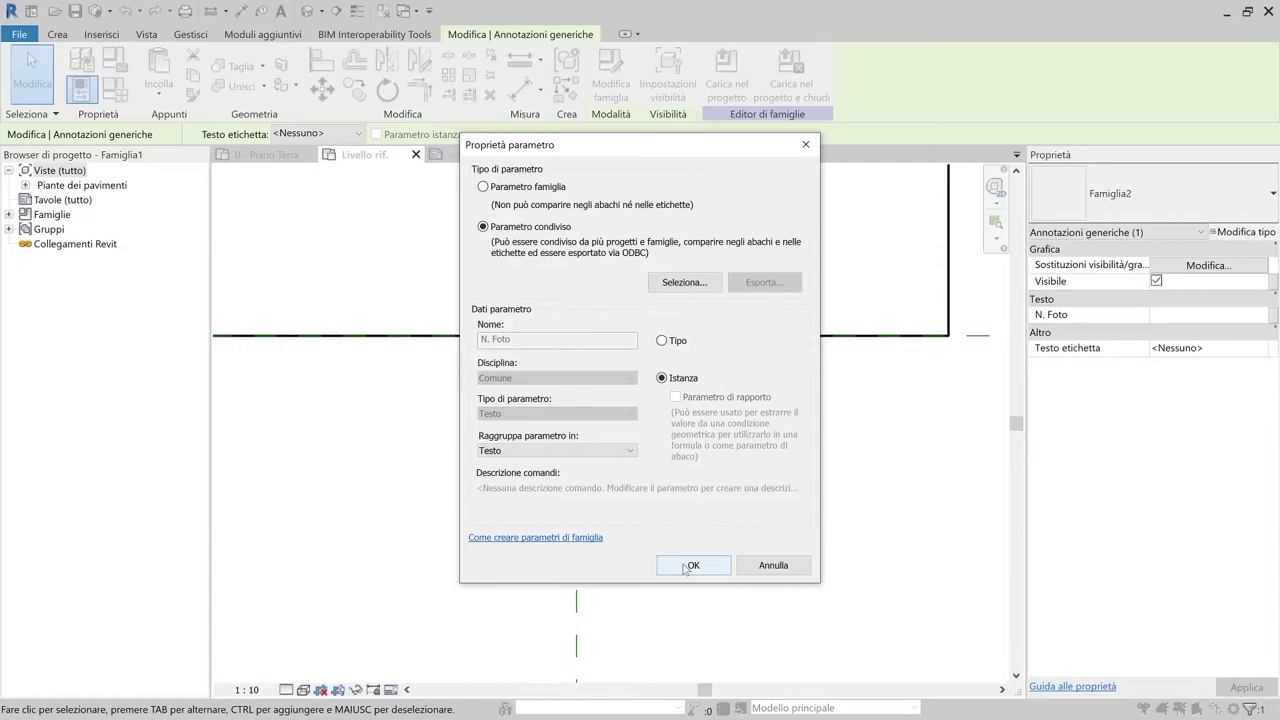
pyautogui.click(685, 566)
pyautogui.click(672, 513)
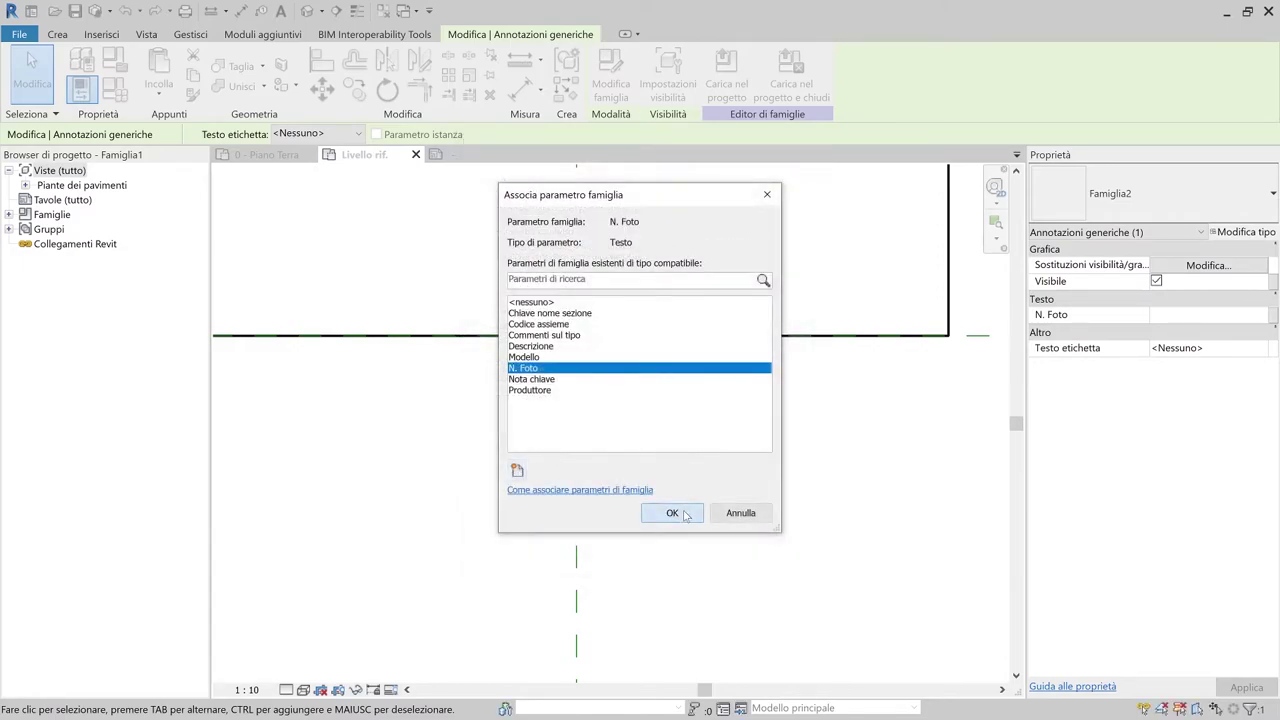
pyautogui.scroll(-2, 703, 474)
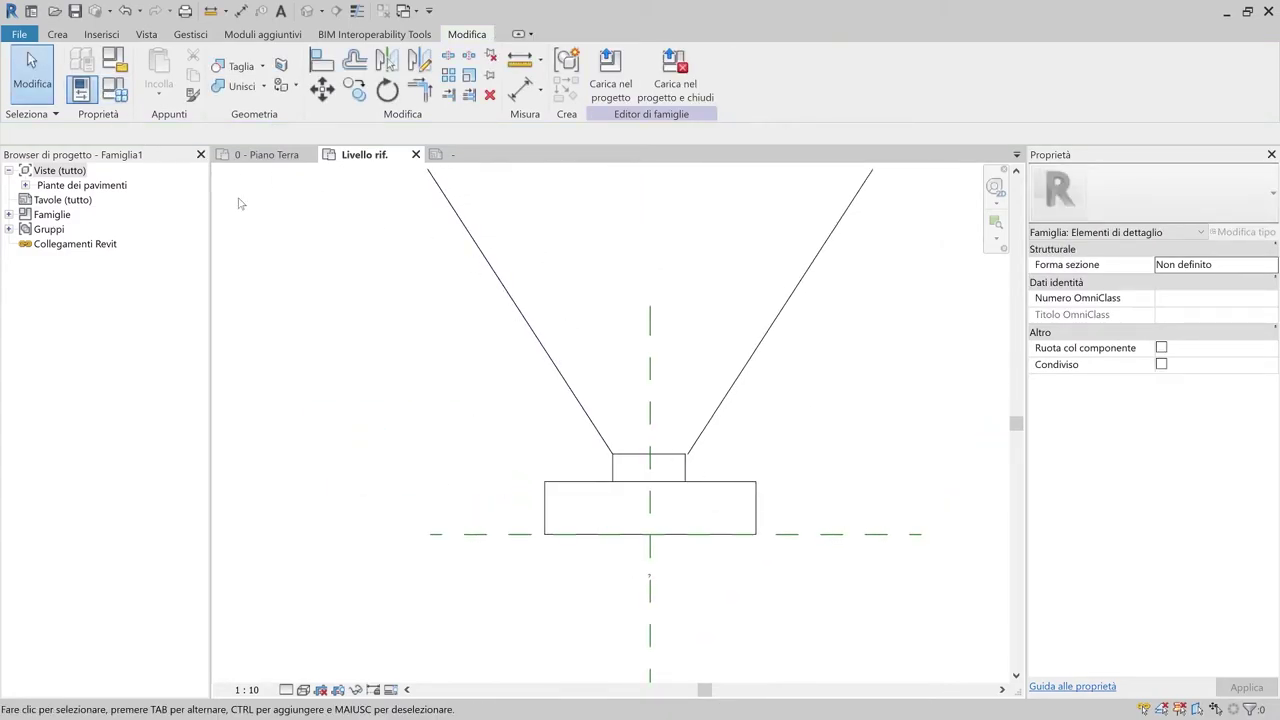
# - Save the camera family under the name 'Macchina fotografica'
pyautogui.scroll(-2, 463, 317)
pyautogui.moveTo(463, 317); pyautogui.dragTo(471, 383, button='middle')
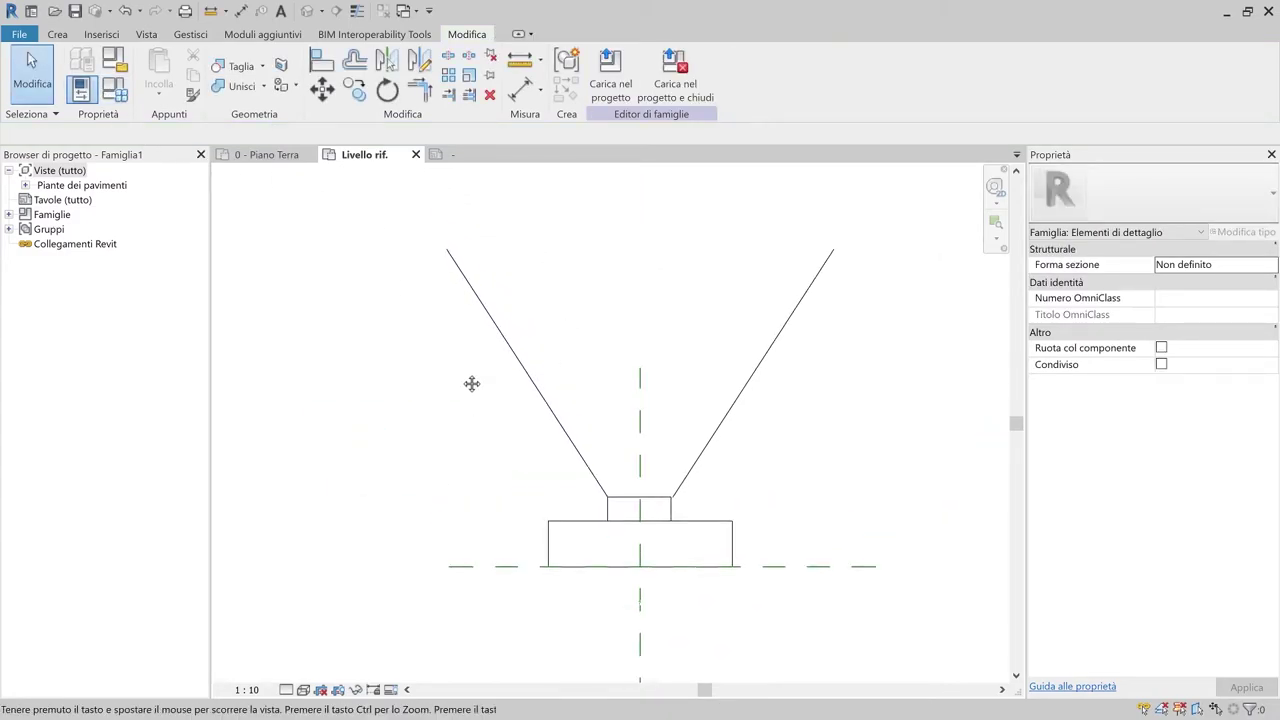
pyautogui.click(75, 11)
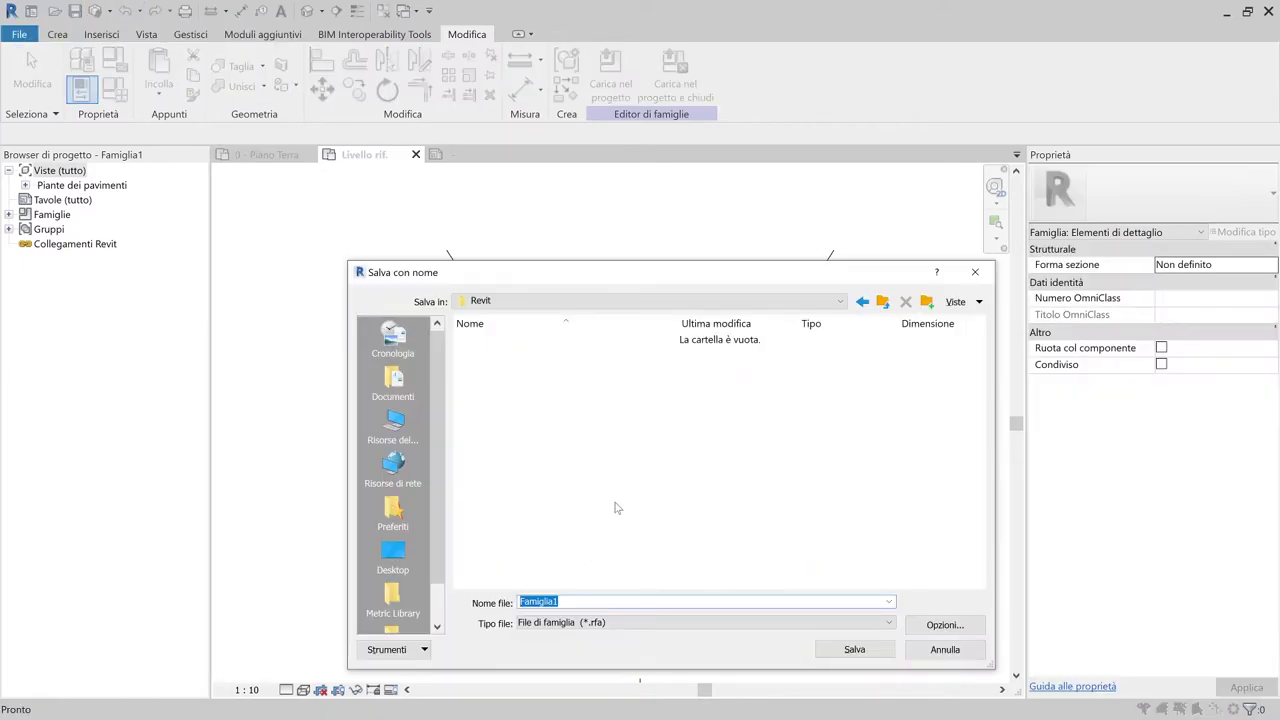
pyautogui.doubleClick(590, 600)
pyautogui.write('Macchi')
pyautogui.write('na fotografic')
pyautogui.press('Return')
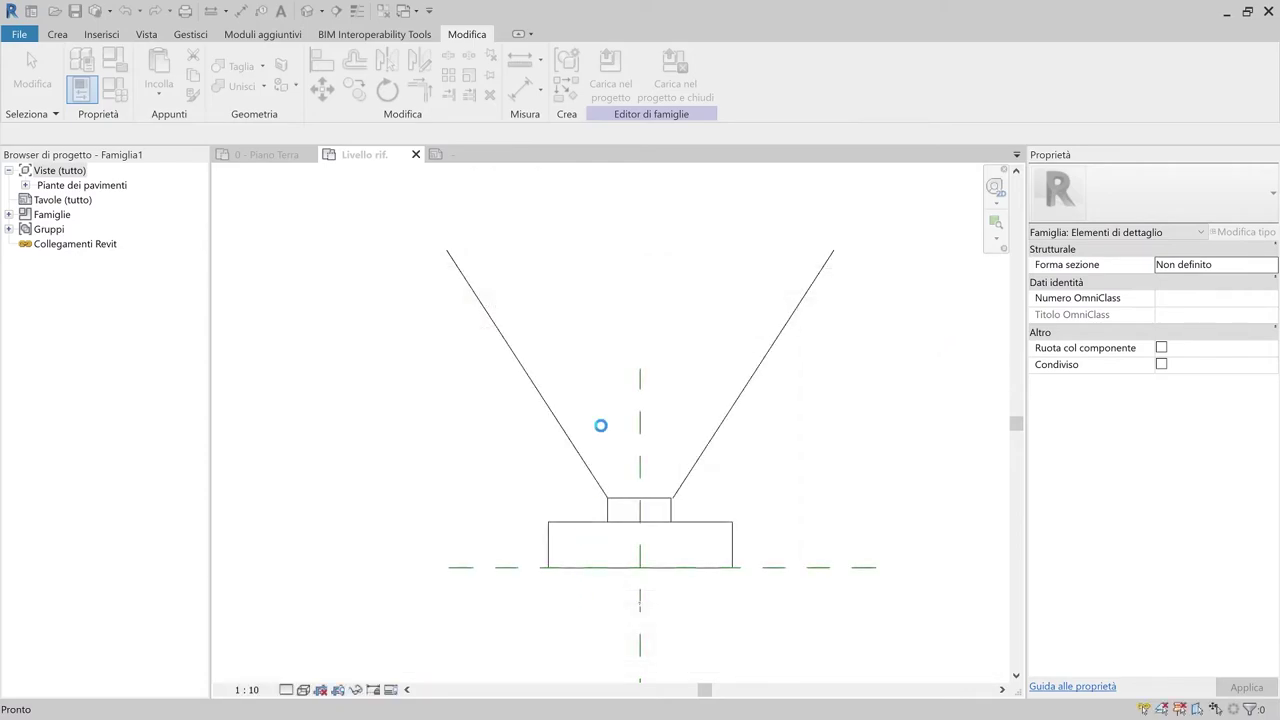
# - Load the family into Progetto1, place one camera below the room, and select it
pyautogui.click(612, 84)
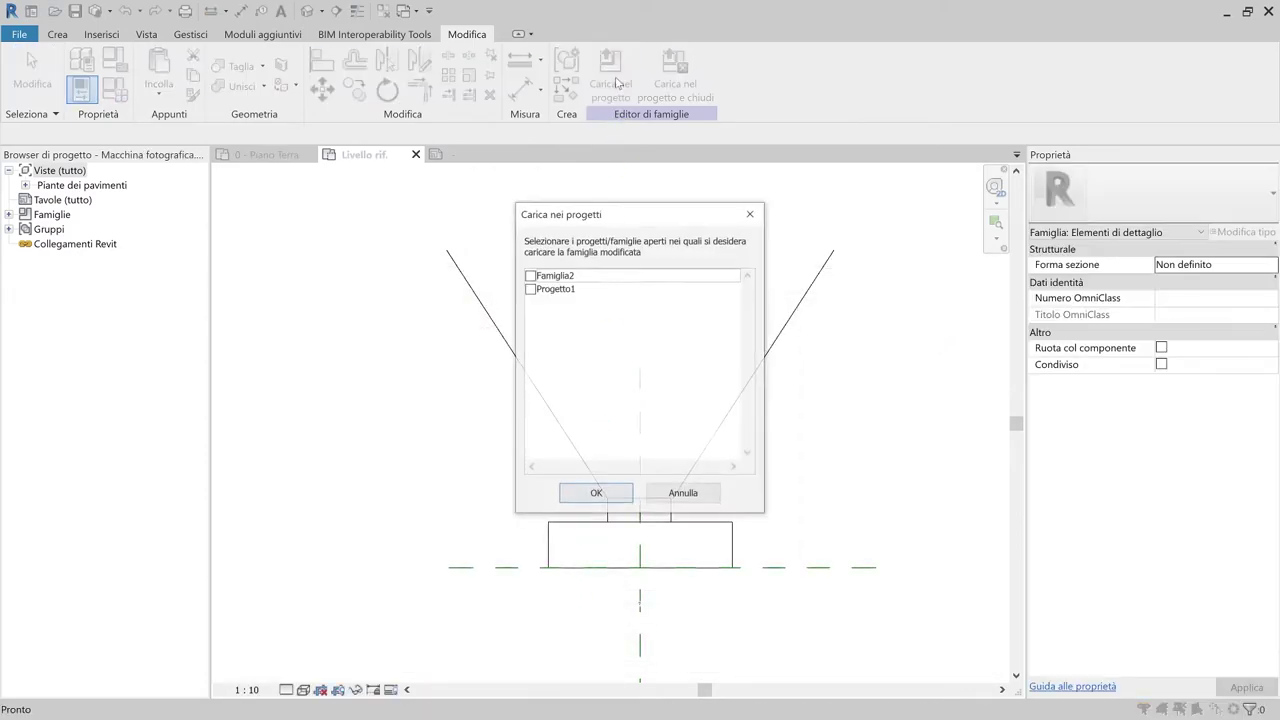
pyautogui.click(529, 289)
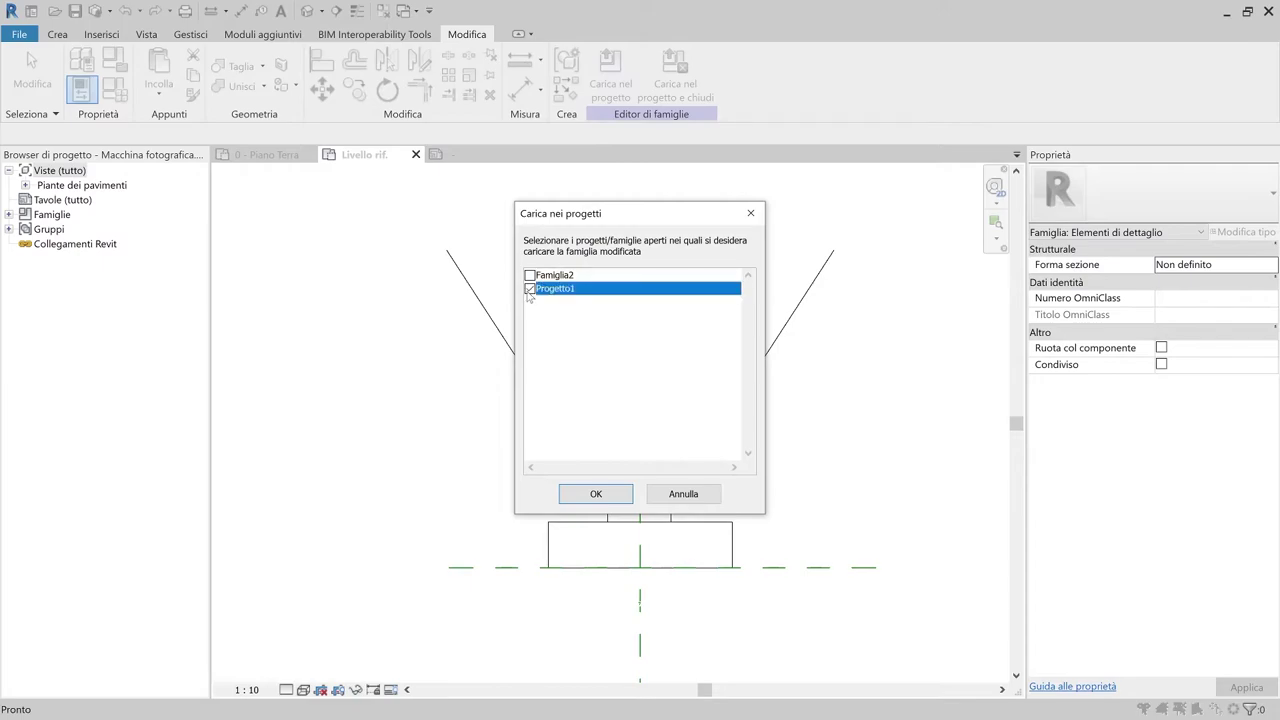
pyautogui.click(602, 494)
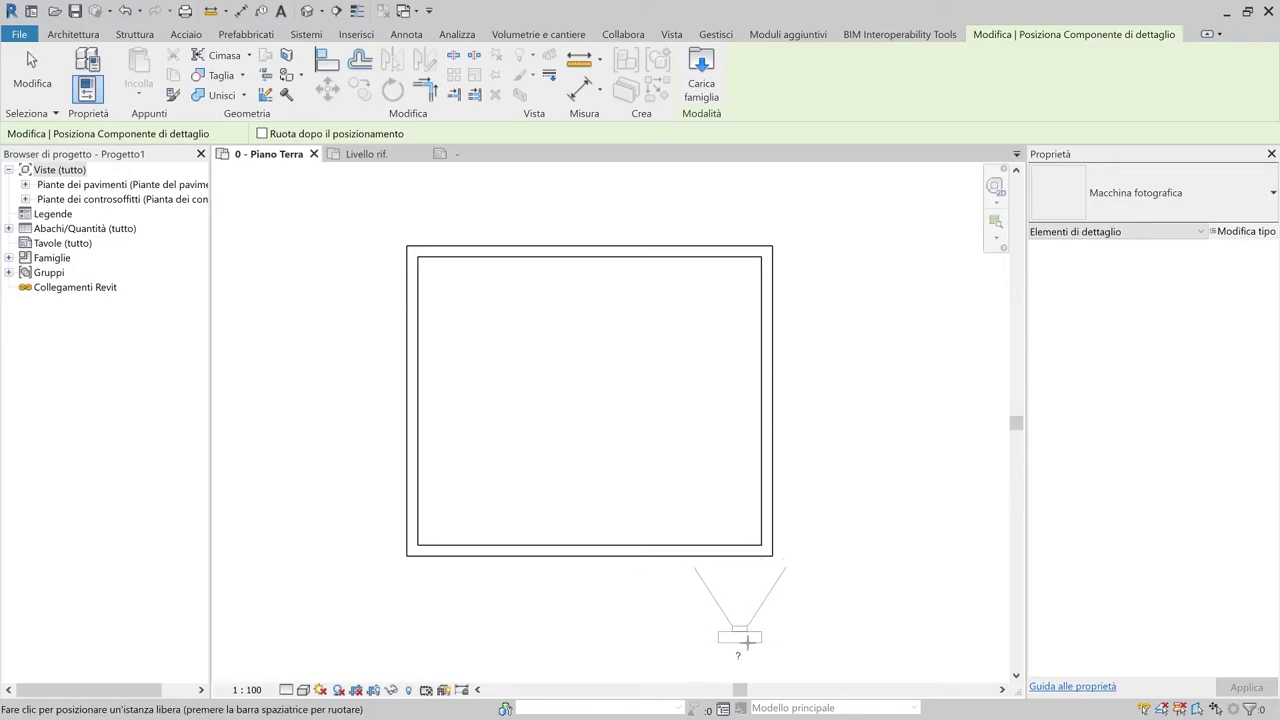
pyautogui.click(763, 640)
pyautogui.press('Escape')
pyautogui.press('Escape')
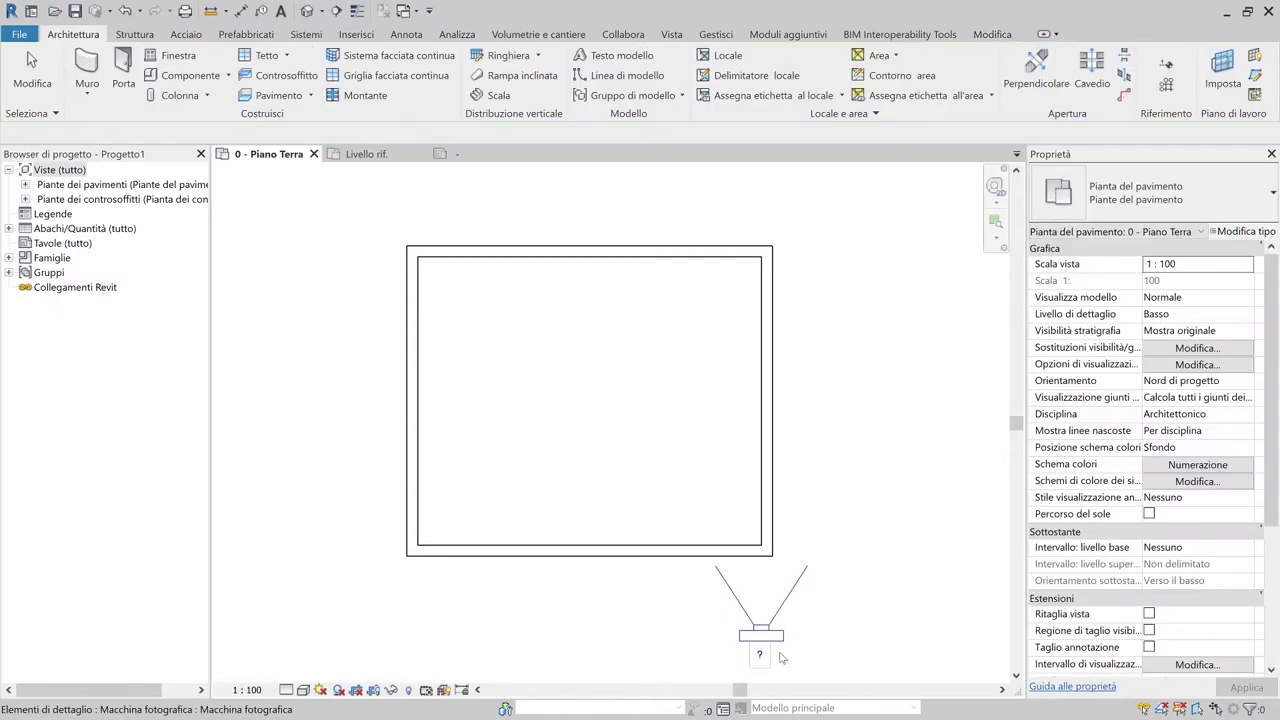
pyautogui.scroll(3, 760, 620)
pyautogui.click(752, 556)
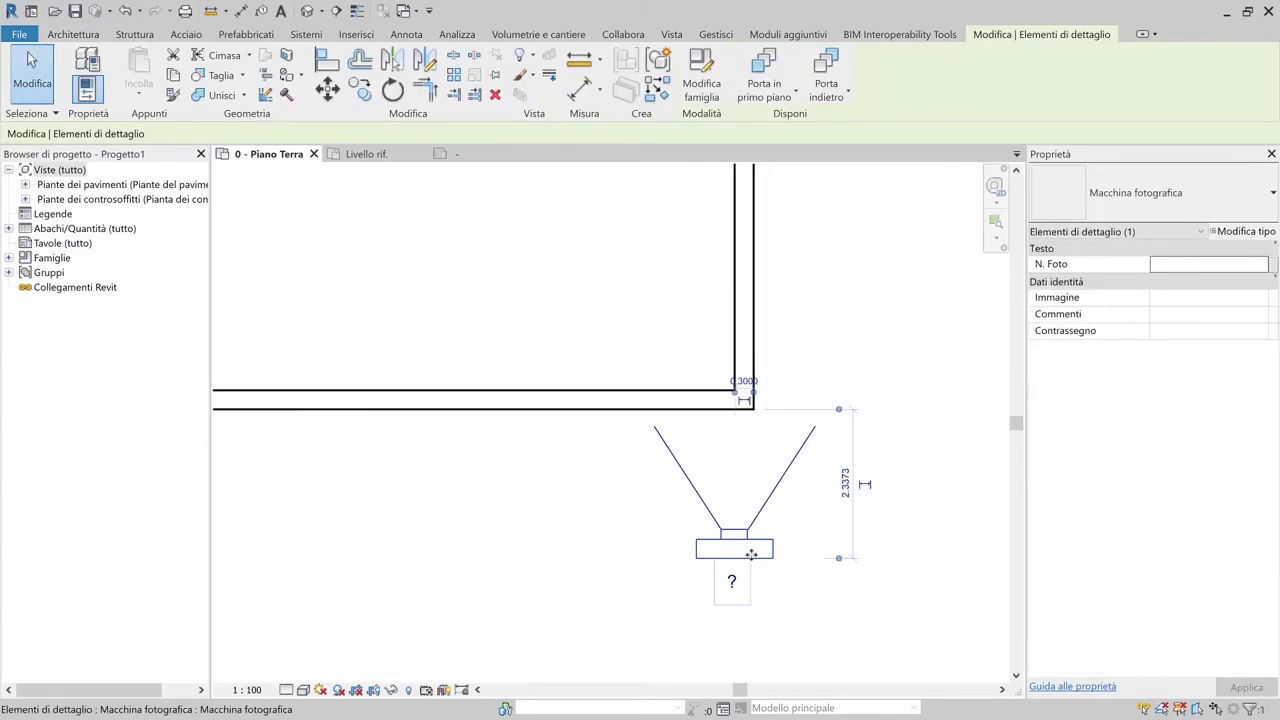
# - Set the camera's N. Foto to 1 and use adventure-altitude-autumn-640838.jpg as its Immagine
pyautogui.click(1178, 266)
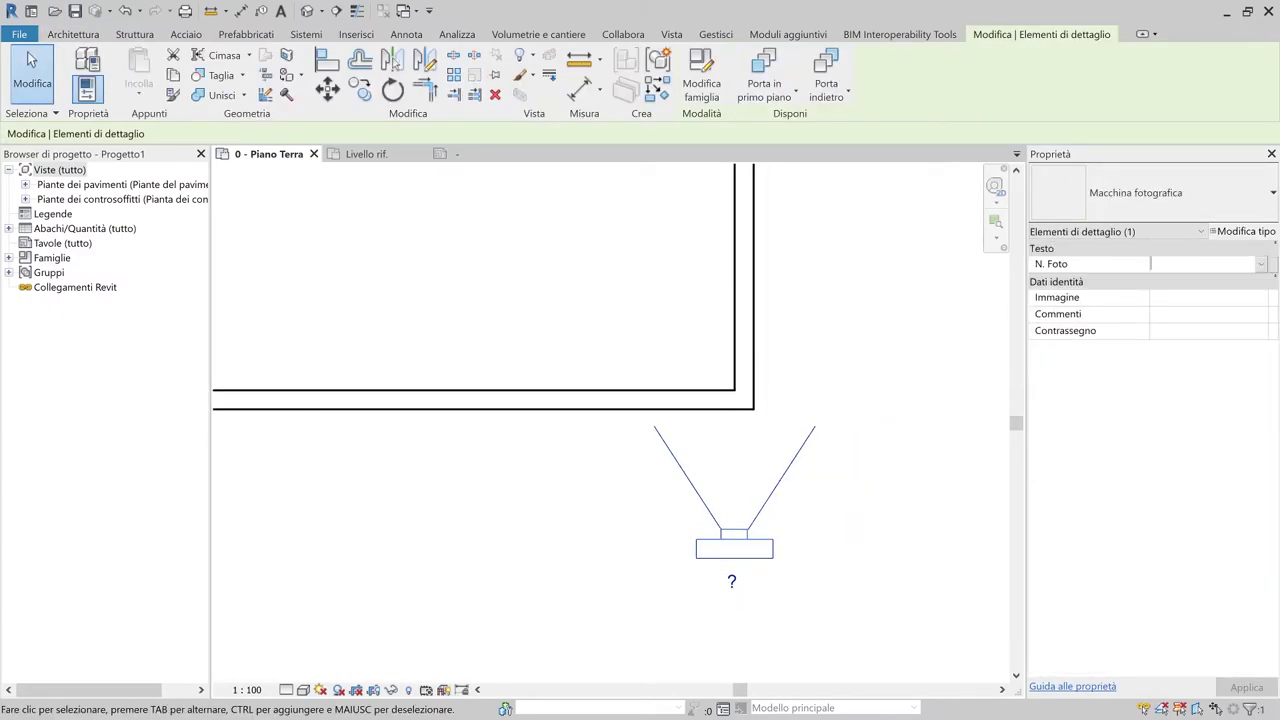
pyautogui.write('1')
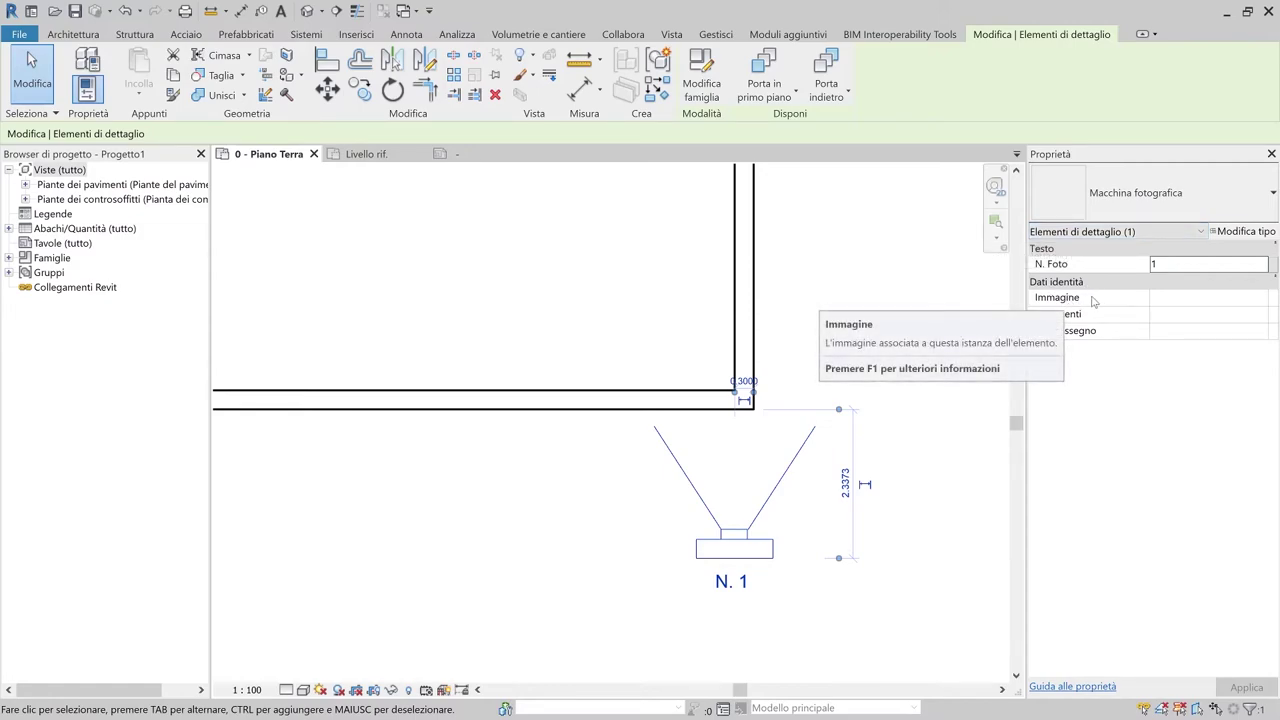
pyautogui.click(1182, 298)
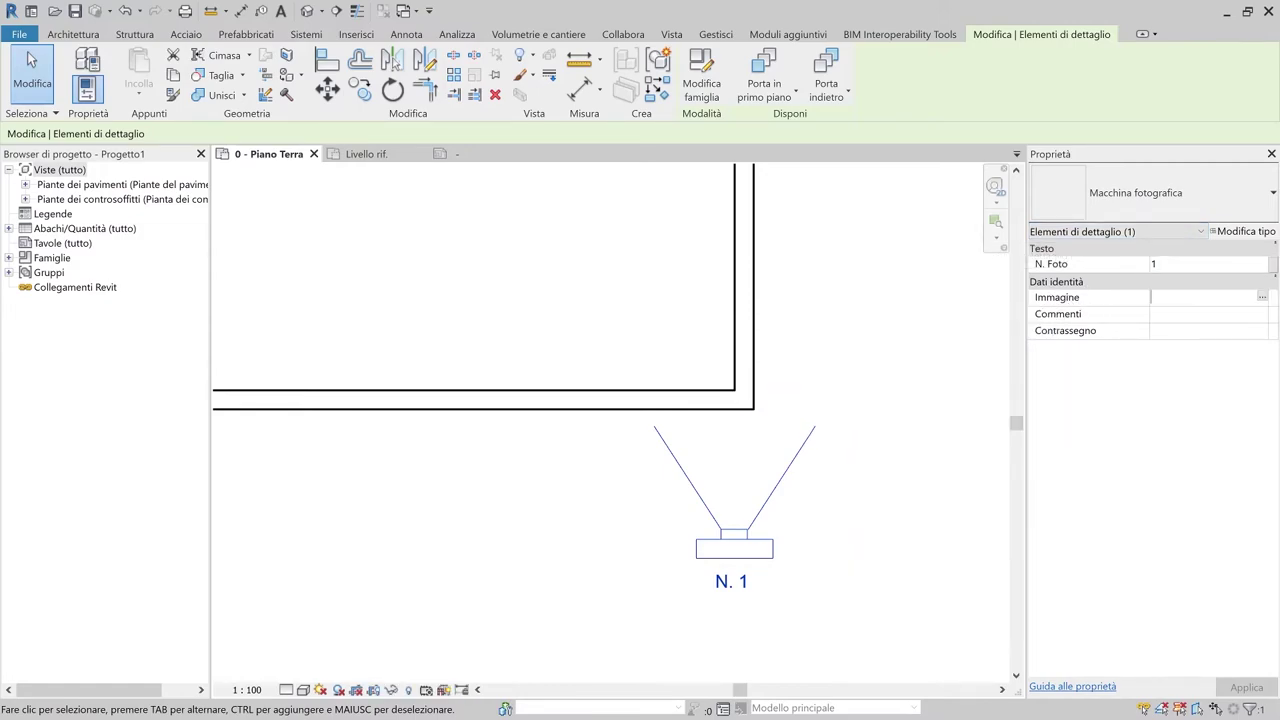
pyautogui.click(1261, 299)
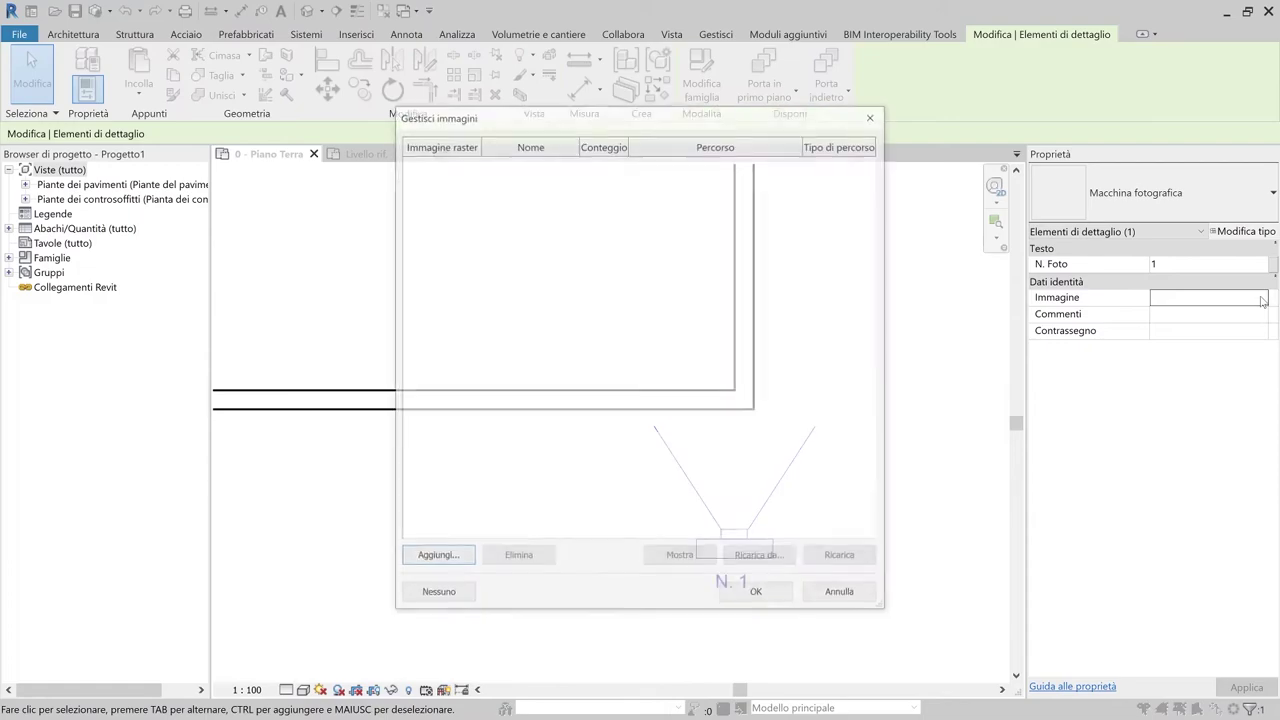
pyautogui.click(440, 558)
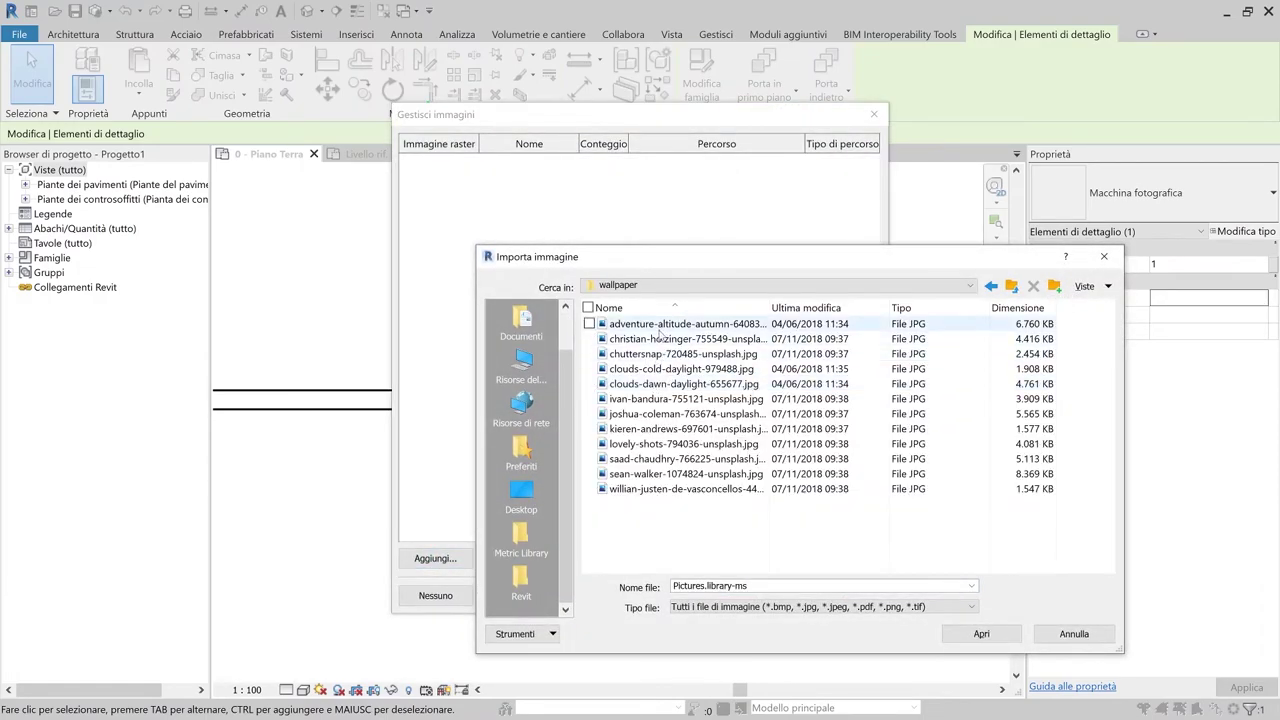
pyautogui.press('Escape')
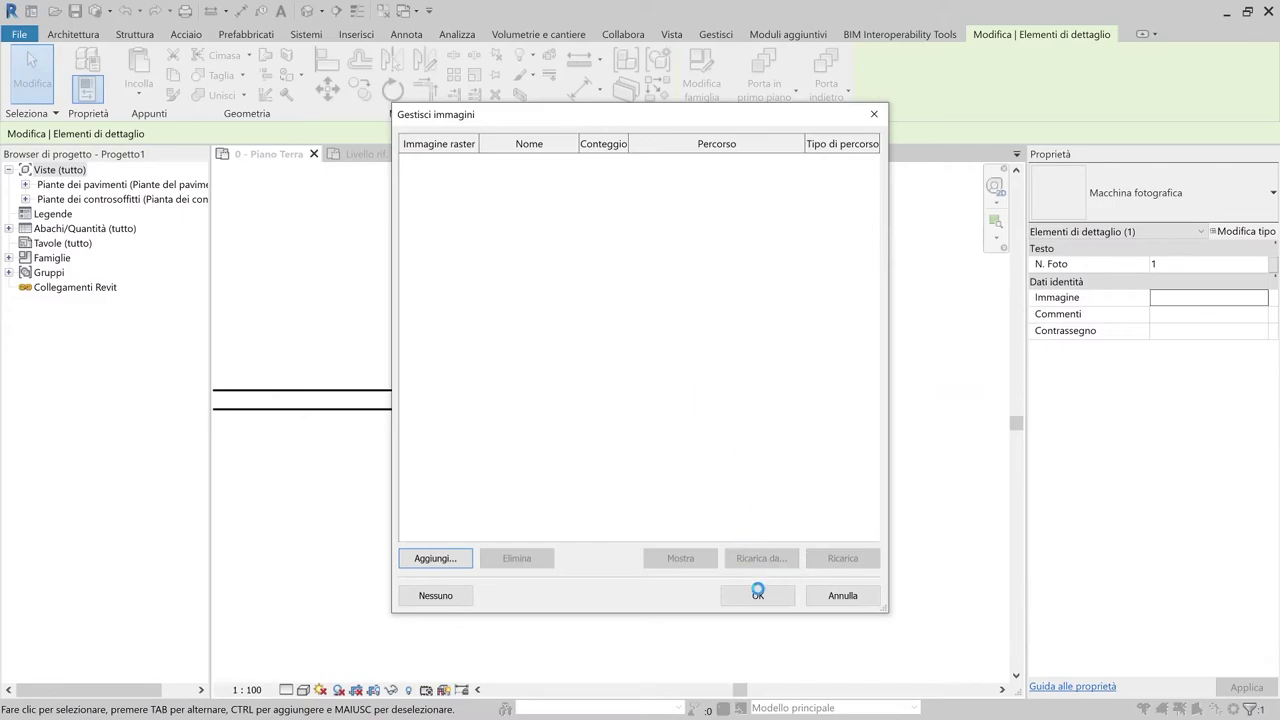
pyautogui.click(757, 595)
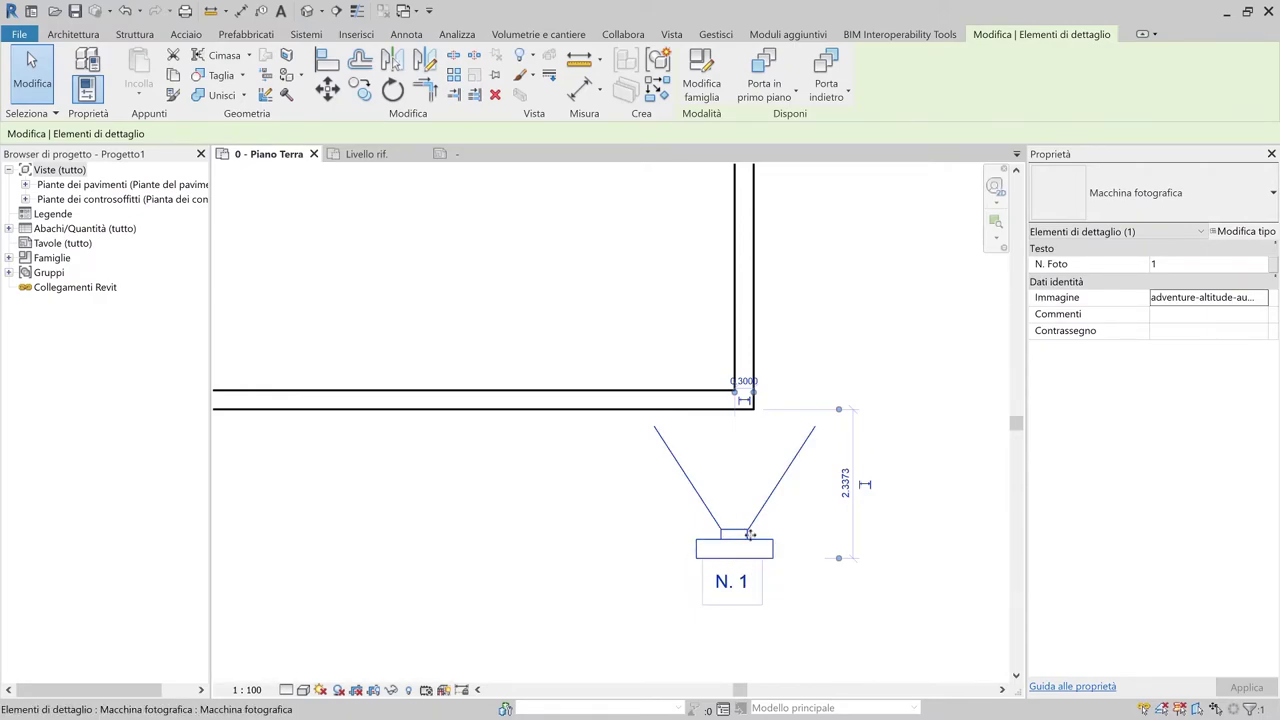
pyautogui.press('c')
pyautogui.press('s')
pyautogui.scroll(-2, 755, 565)
# - Place a second camera left of the room and rotate it toward the room's lower-left corner
pyautogui.scroll(-3, 755, 565)
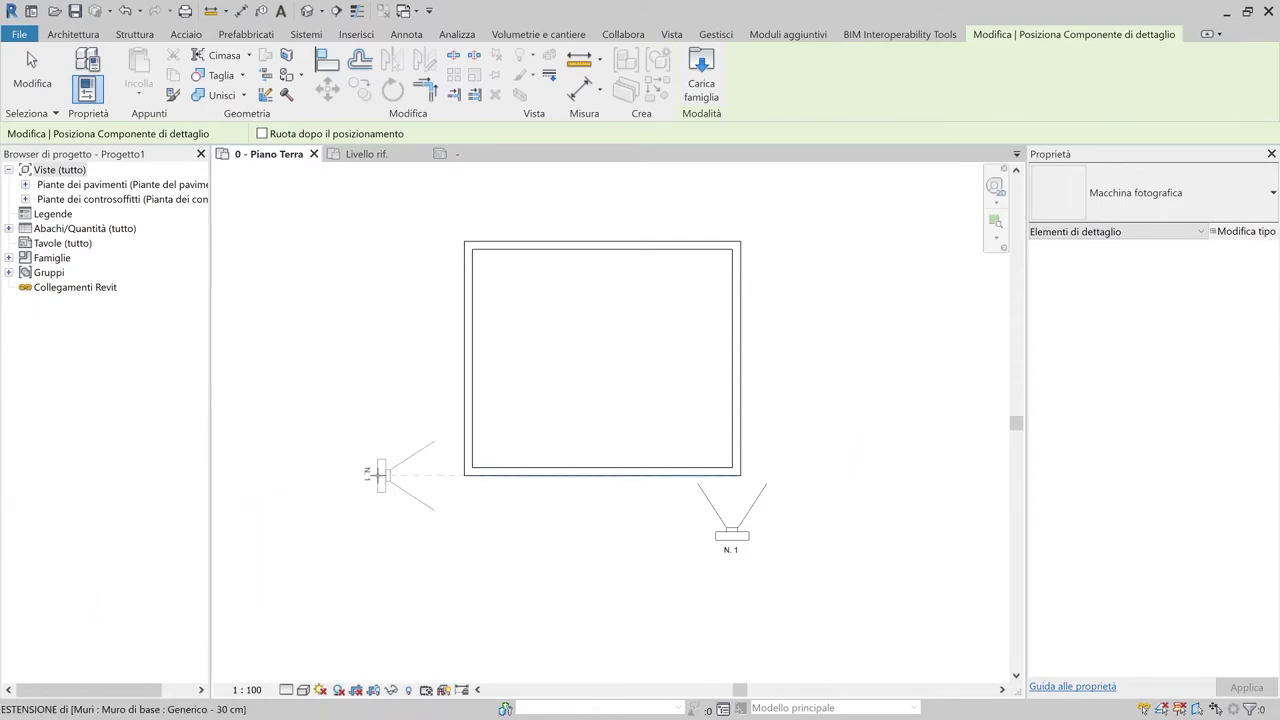
pyautogui.click(378, 475)
pyautogui.press('Escape')
pyautogui.click(377, 478)
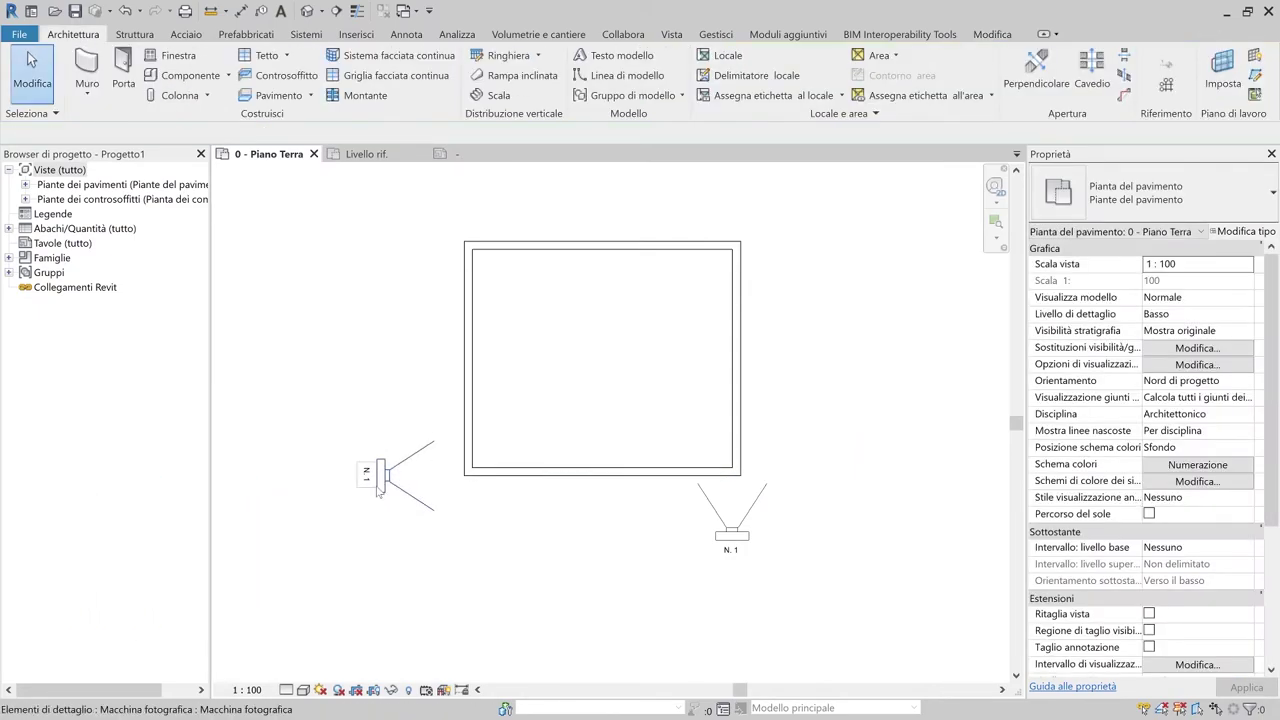
pyautogui.press('r')
pyautogui.press('o')
pyautogui.click(628, 468)
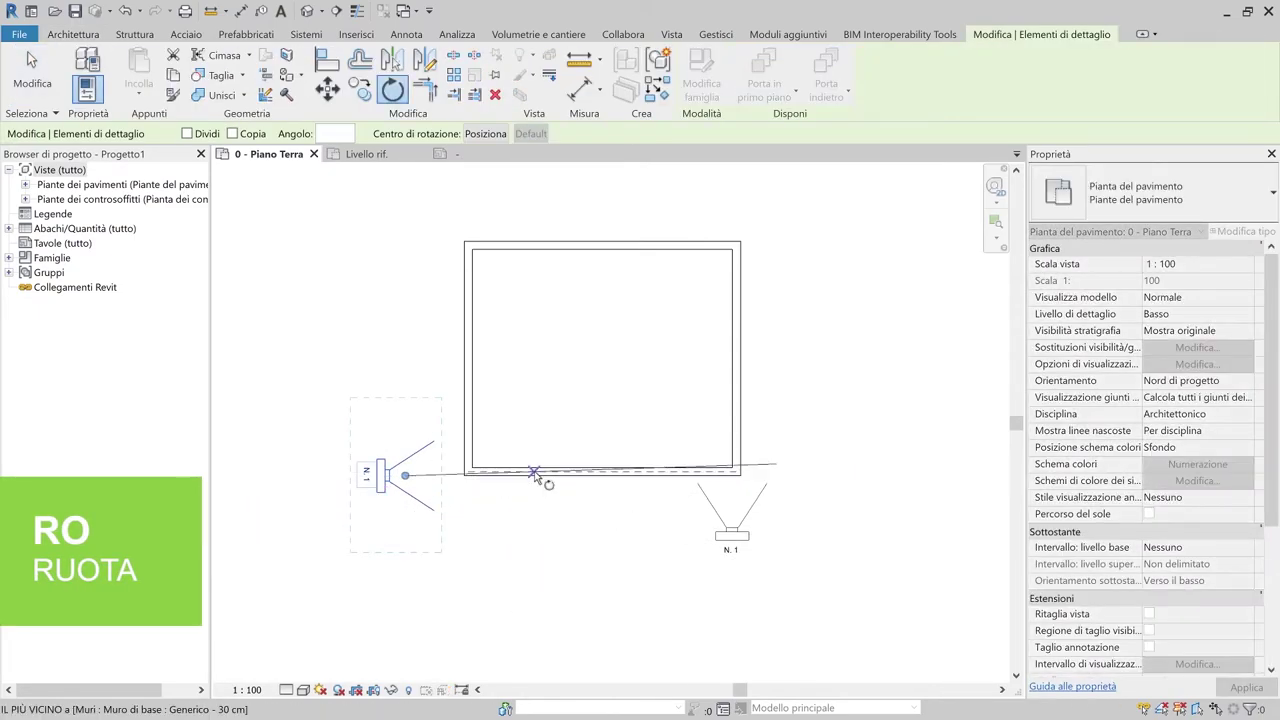
pyautogui.click(555, 390)
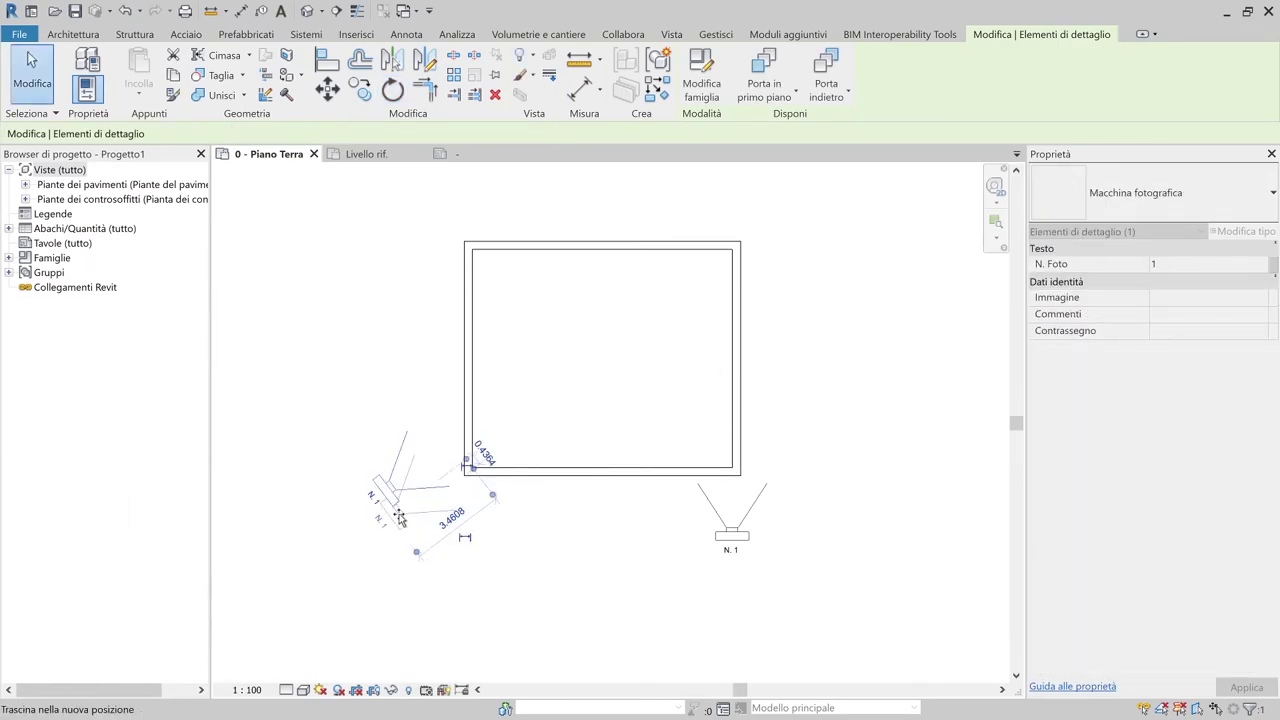
# - Set the second camera's N. Foto to 2 and its comment to 'Foto angolo esterno sx'
pyautogui.click(1190, 265)
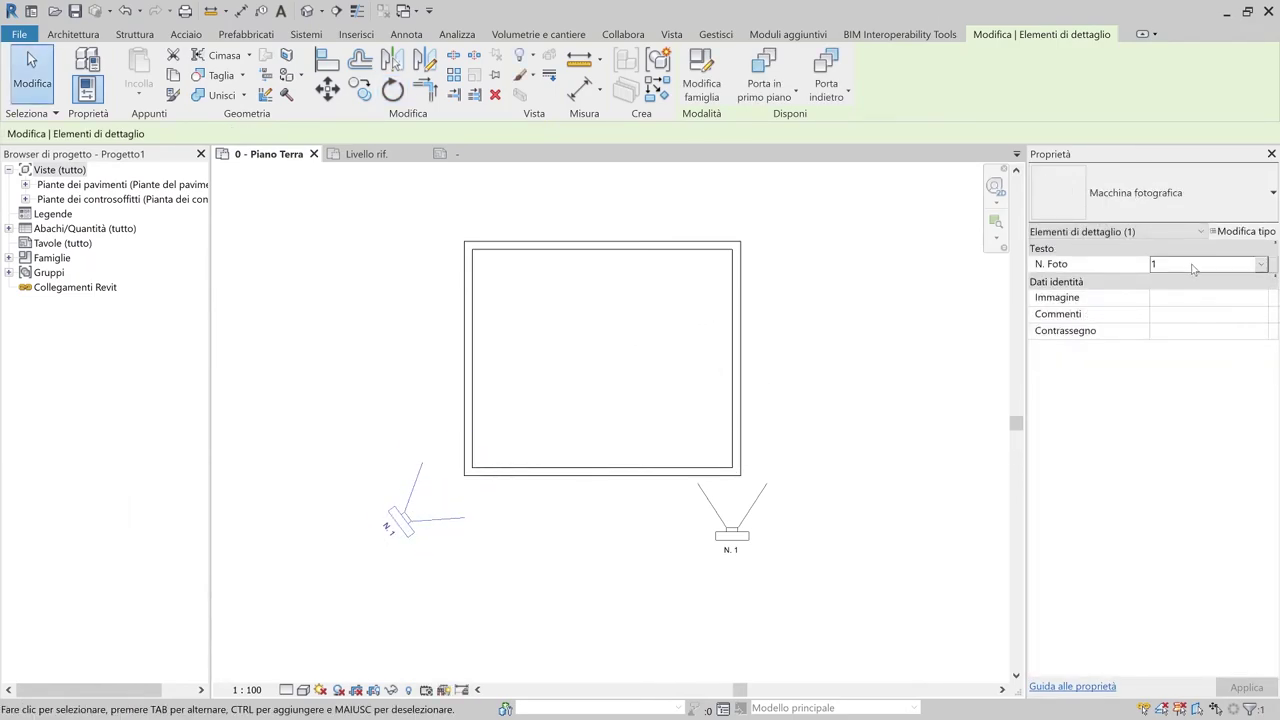
pyautogui.write('2')
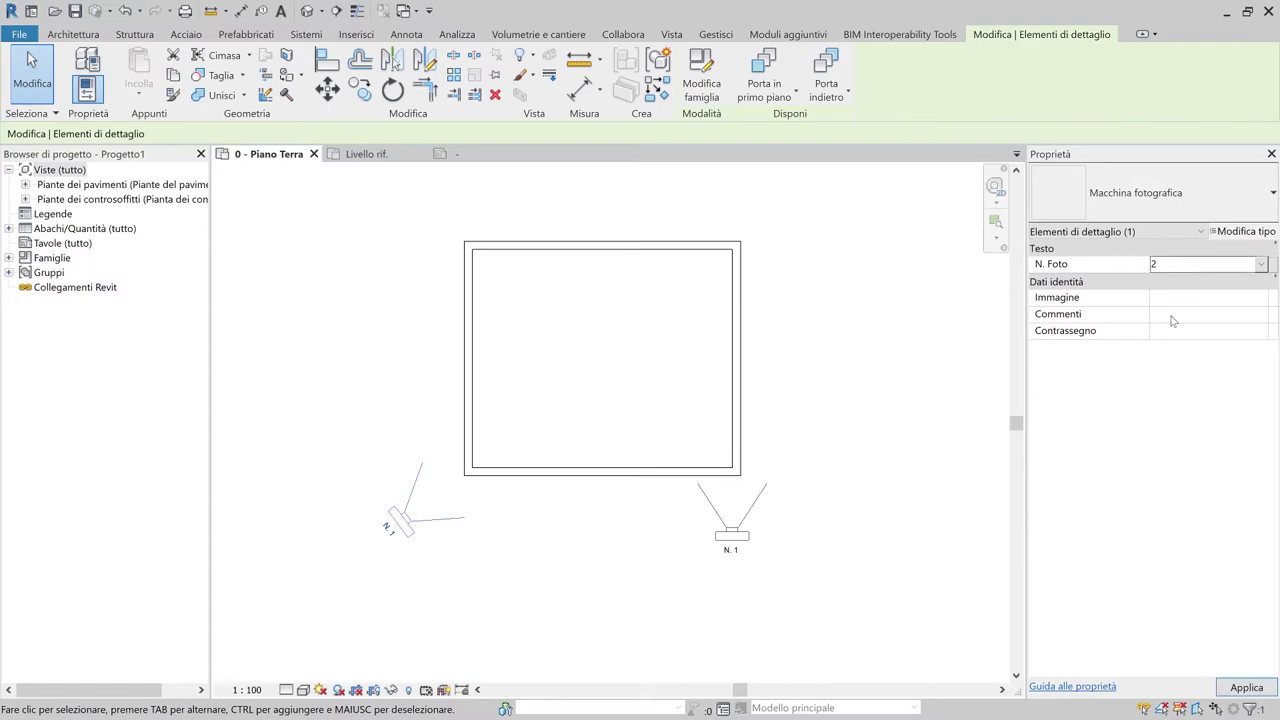
pyautogui.click(1173, 318)
pyautogui.write('Foto angolo esterno s')
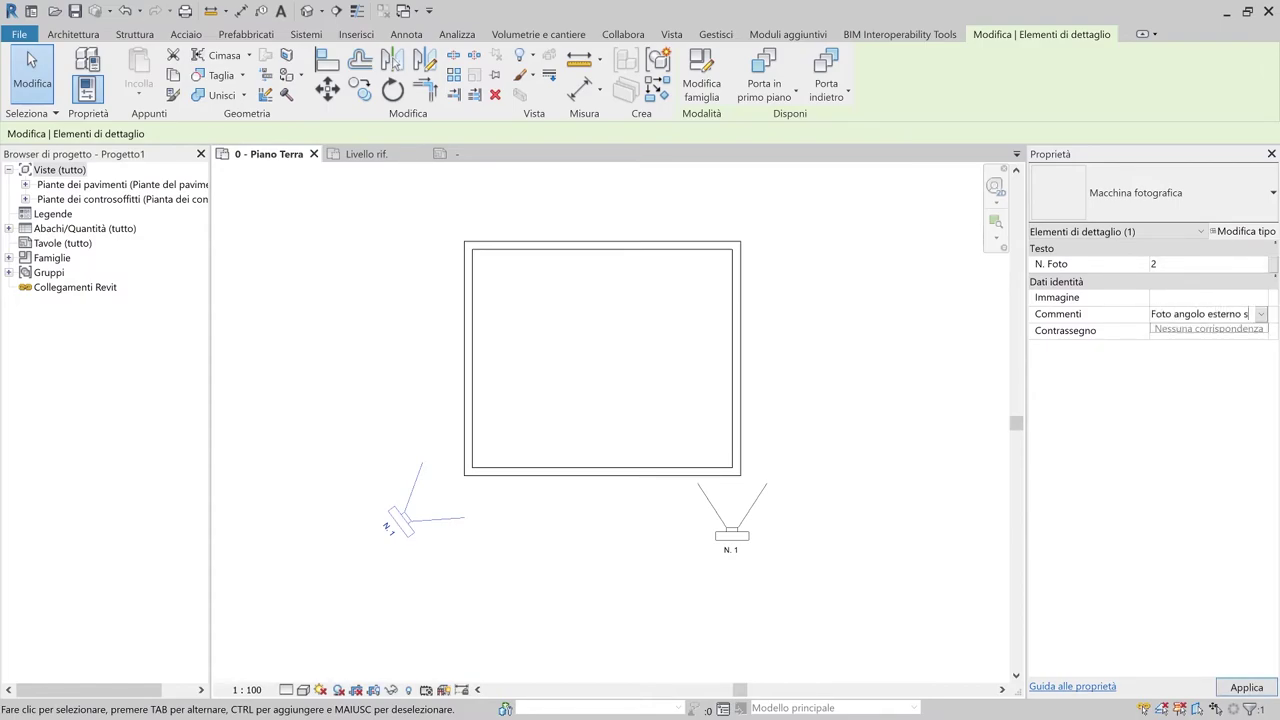
pyautogui.write('x')
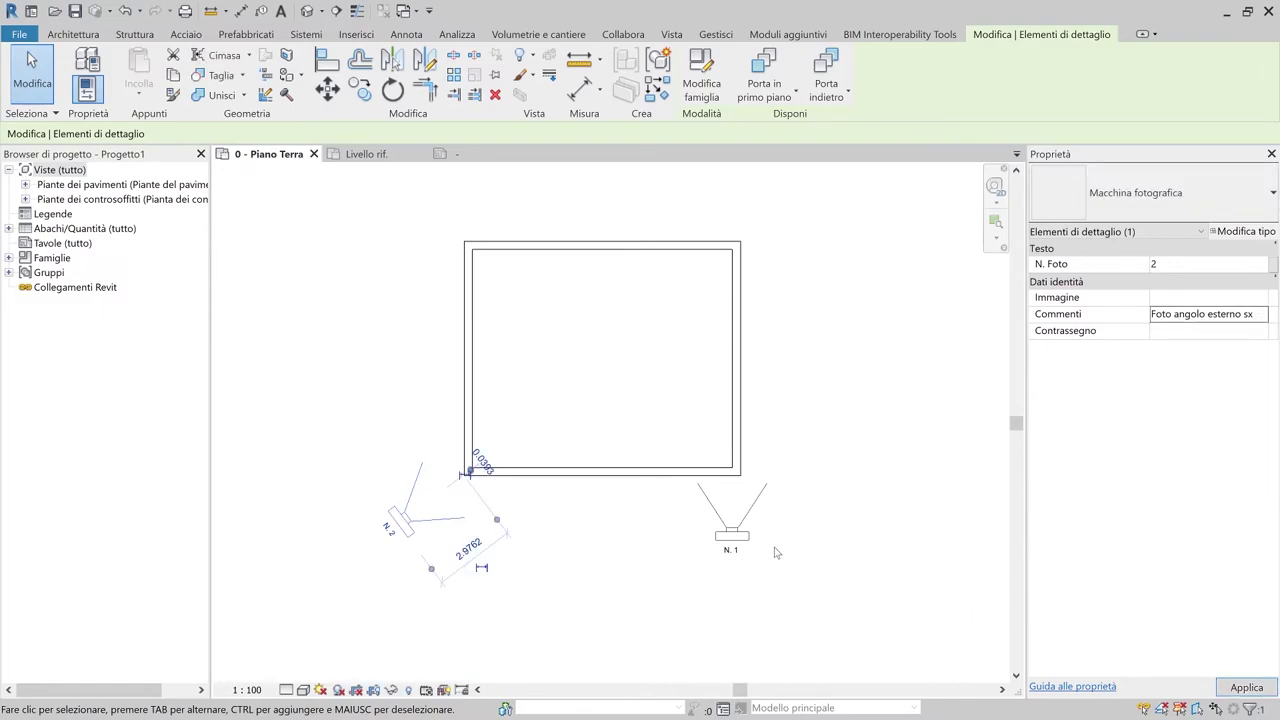
# - Give camera N. 1 the comment 'Detatglio crepa'
pyautogui.click(732, 532)
pyautogui.click(1200, 314)
pyautogui.write('De')
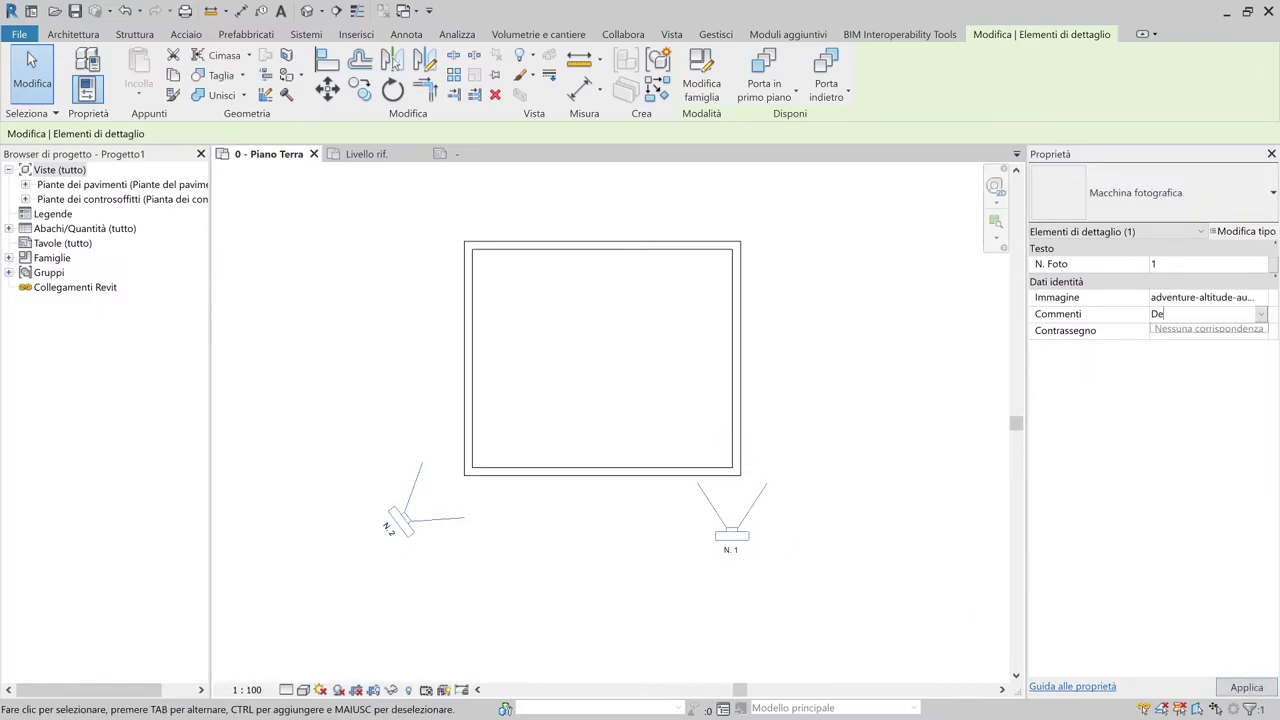
pyautogui.write('tatglio crepa')
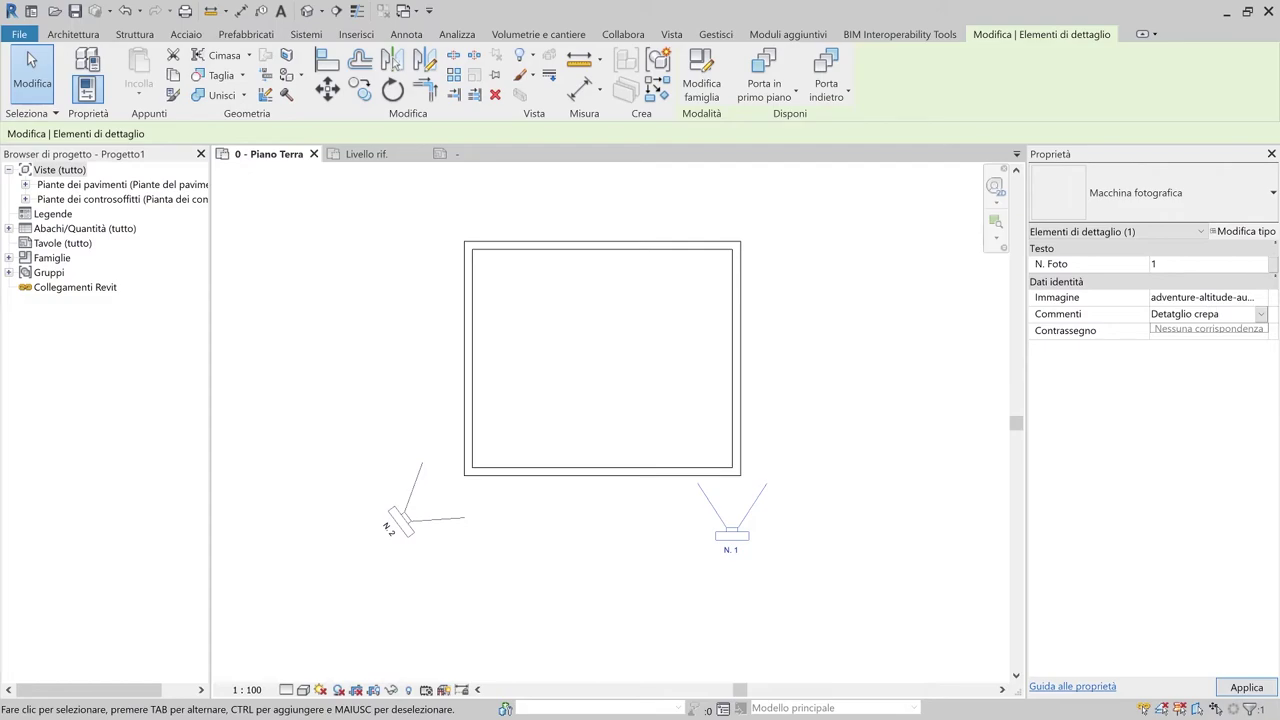
pyautogui.press('Return')
# - Attach christian-holzinger-755549-unsplash.jpg as camera N. 2's image, then deselect the camera
pyautogui.click(388, 528)
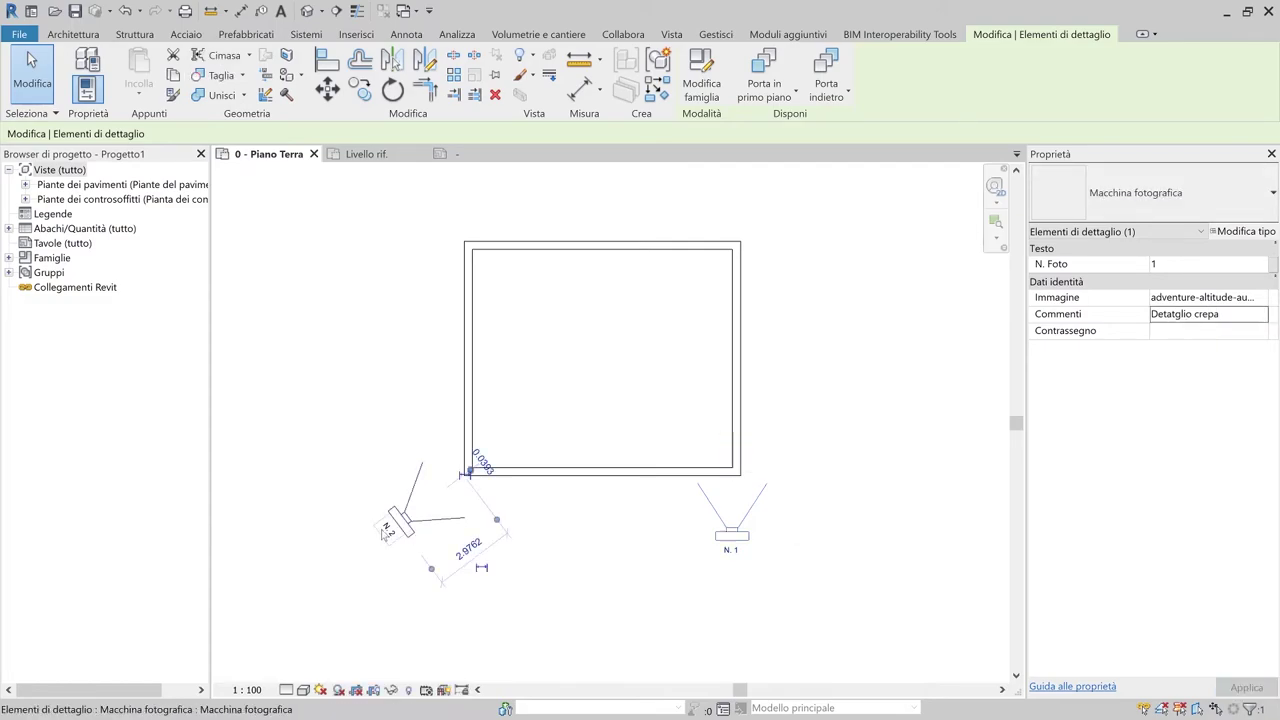
pyautogui.click(1257, 298)
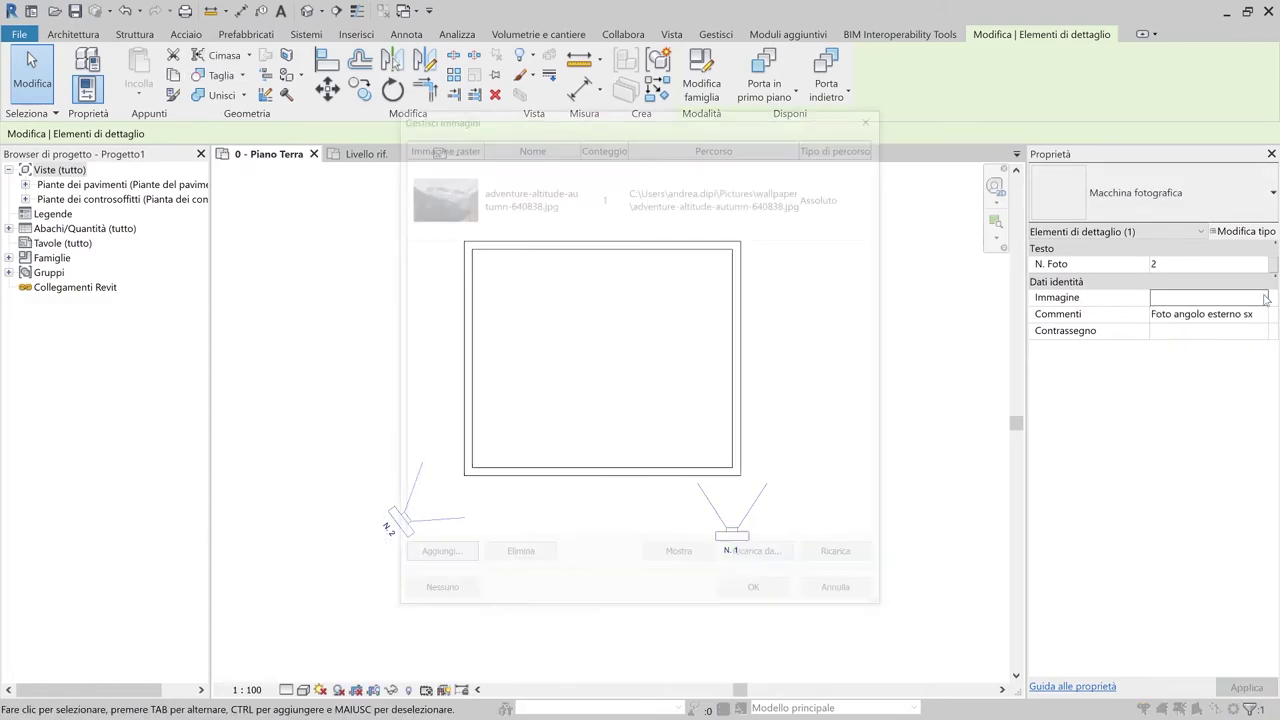
pyautogui.click(435, 565)
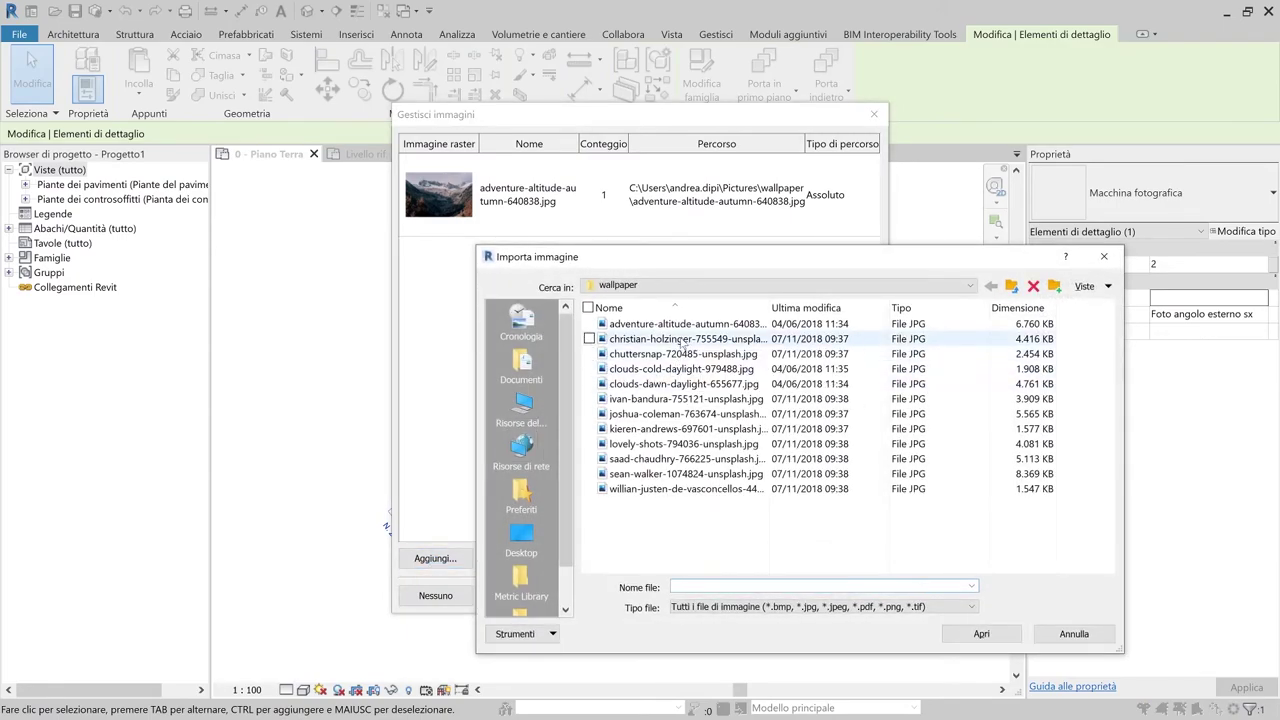
pyautogui.doubleClick(681, 343)
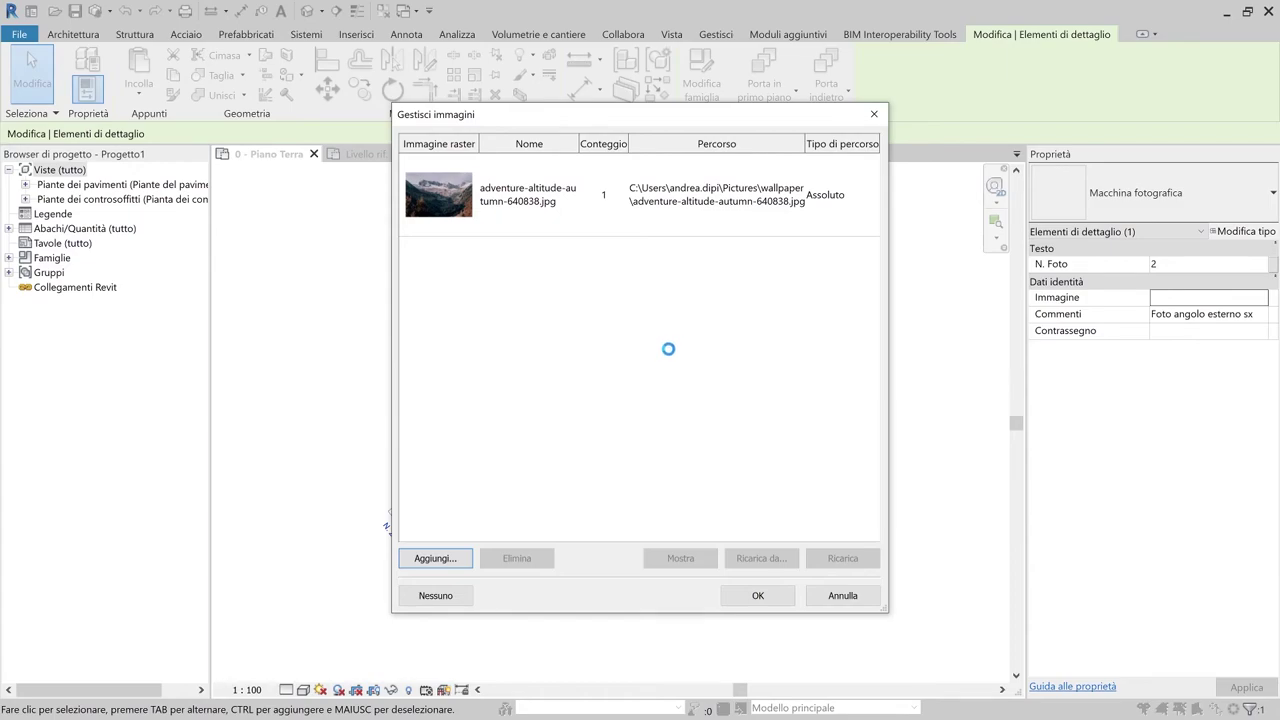
pyautogui.click(742, 597)
pyautogui.click(606, 590)
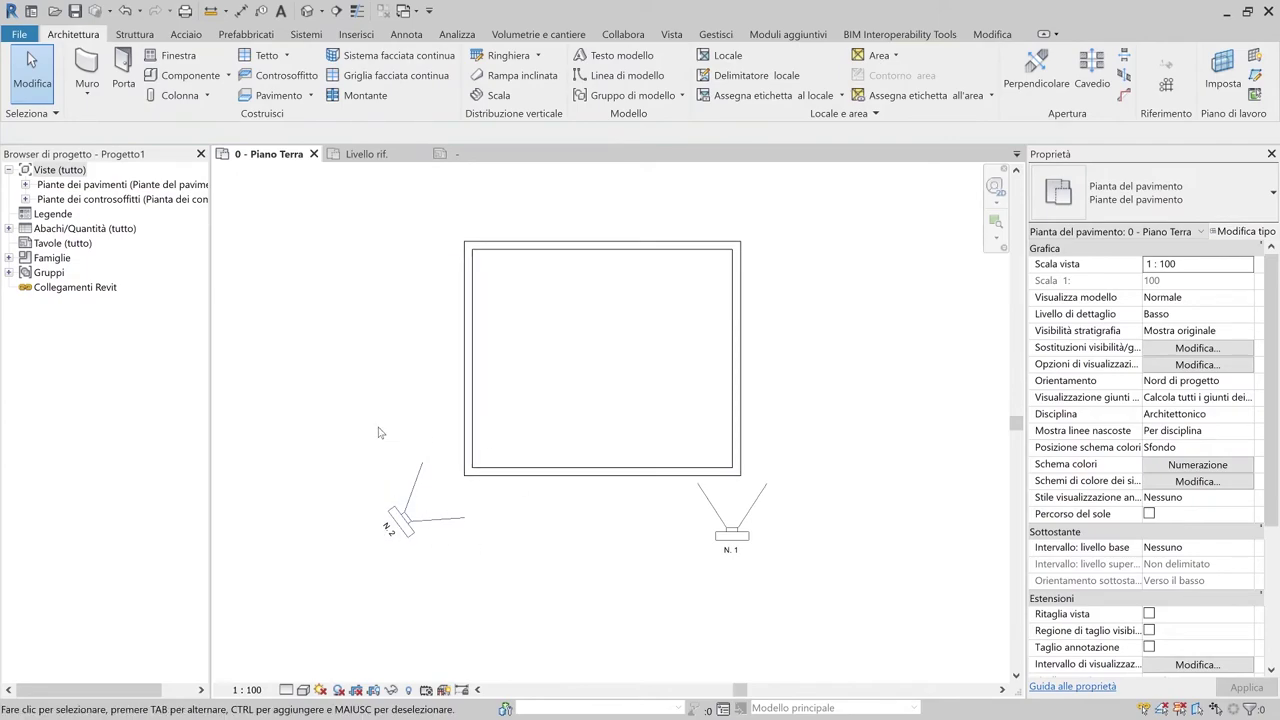
# - Start a new Elementi di dettaglio schedule named 'Abaco fotografie'
pyautogui.click(8, 229)
pyautogui.rightClick(31, 231)
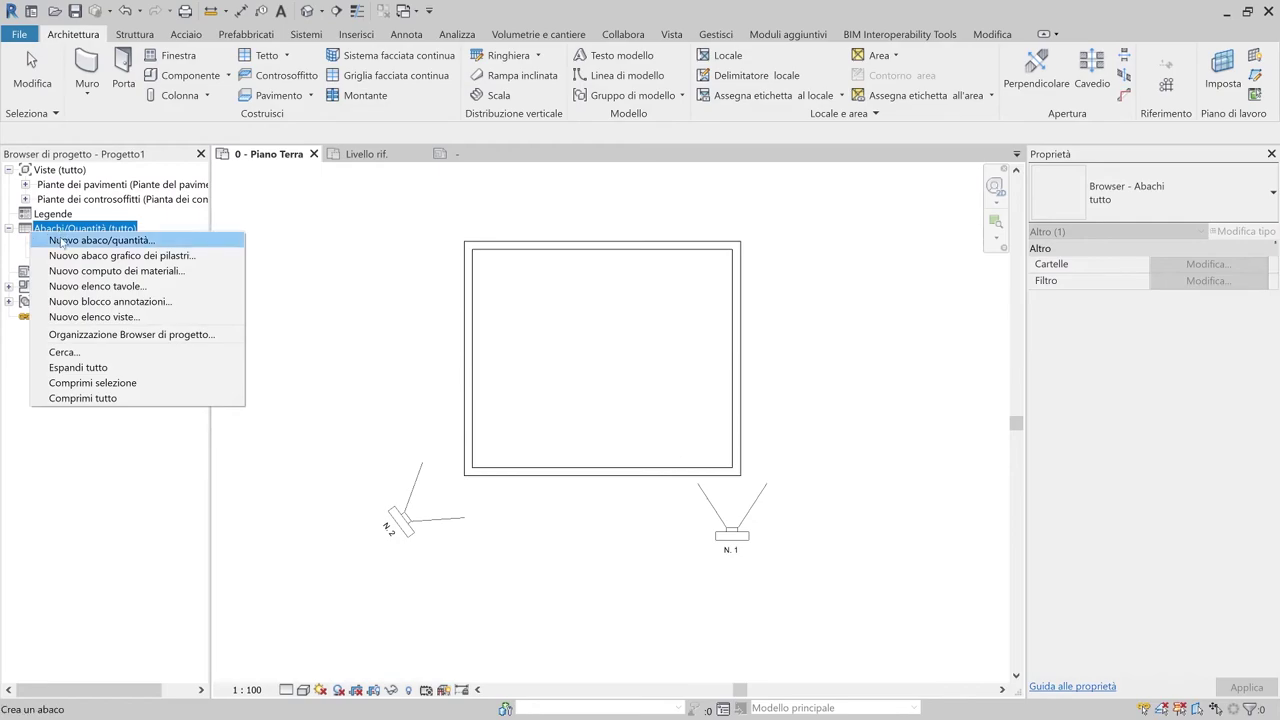
pyautogui.click(115, 242)
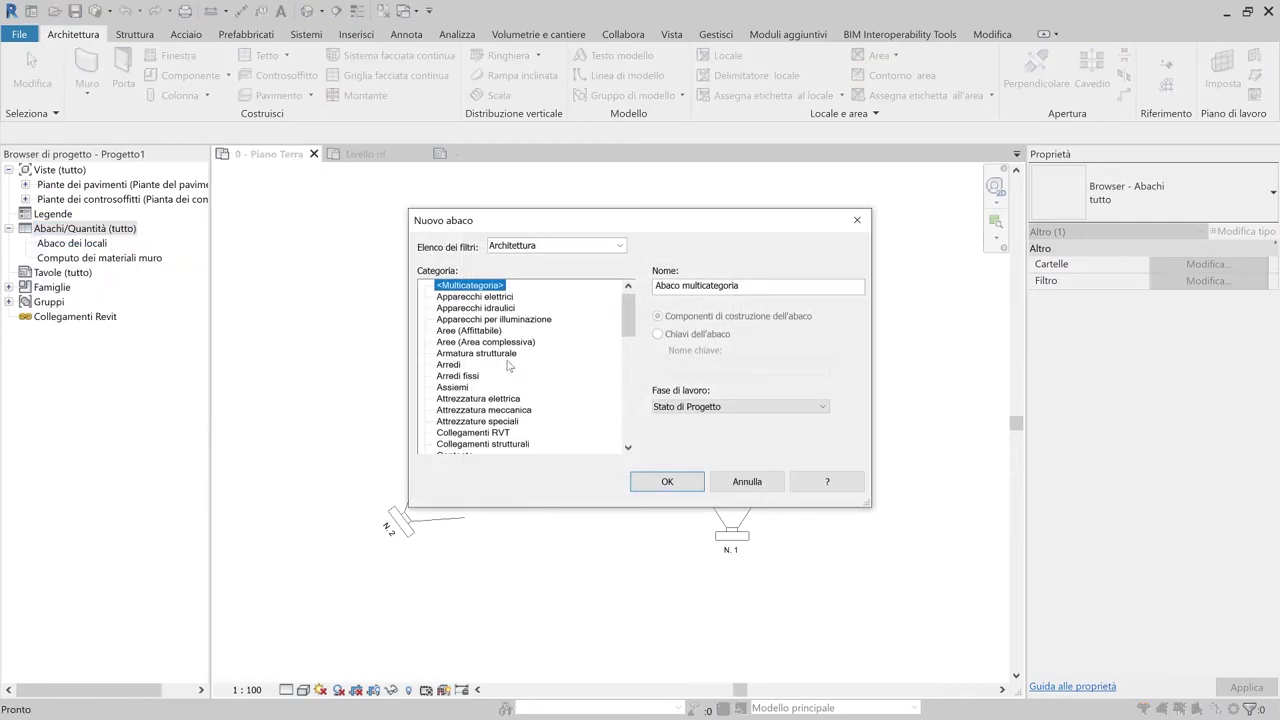
pyautogui.press('e')
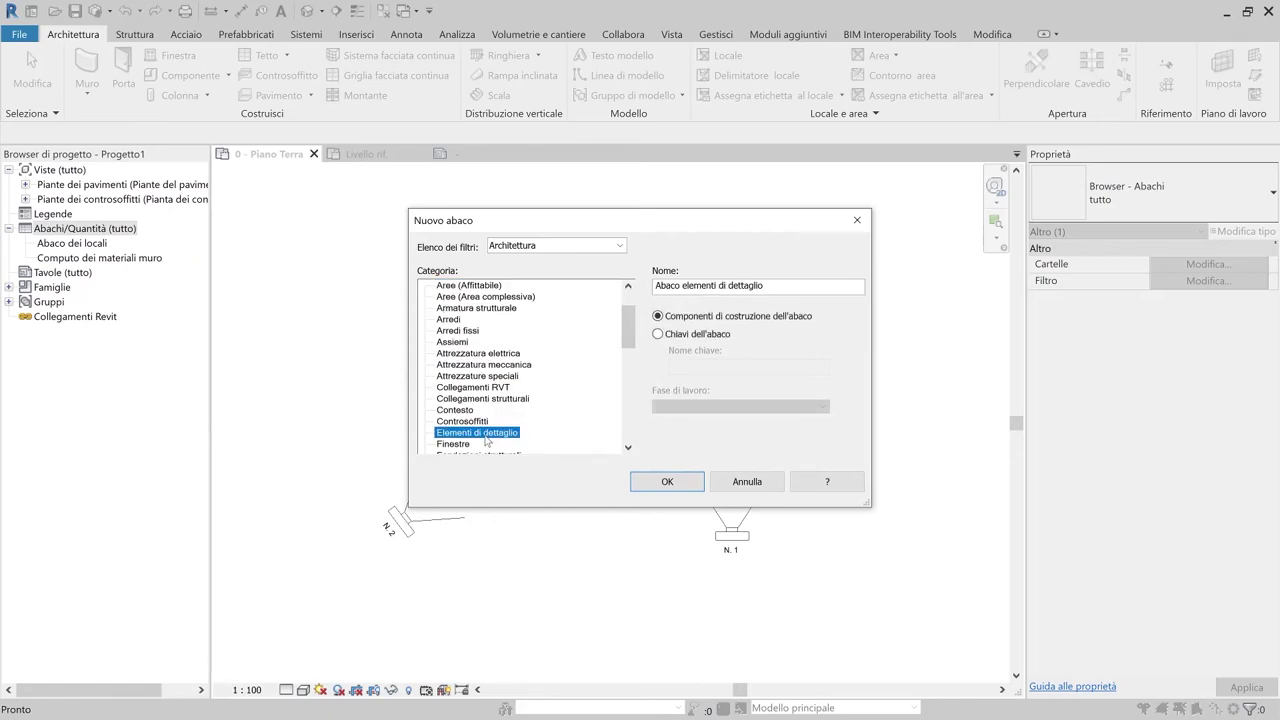
pyautogui.press('Tab')
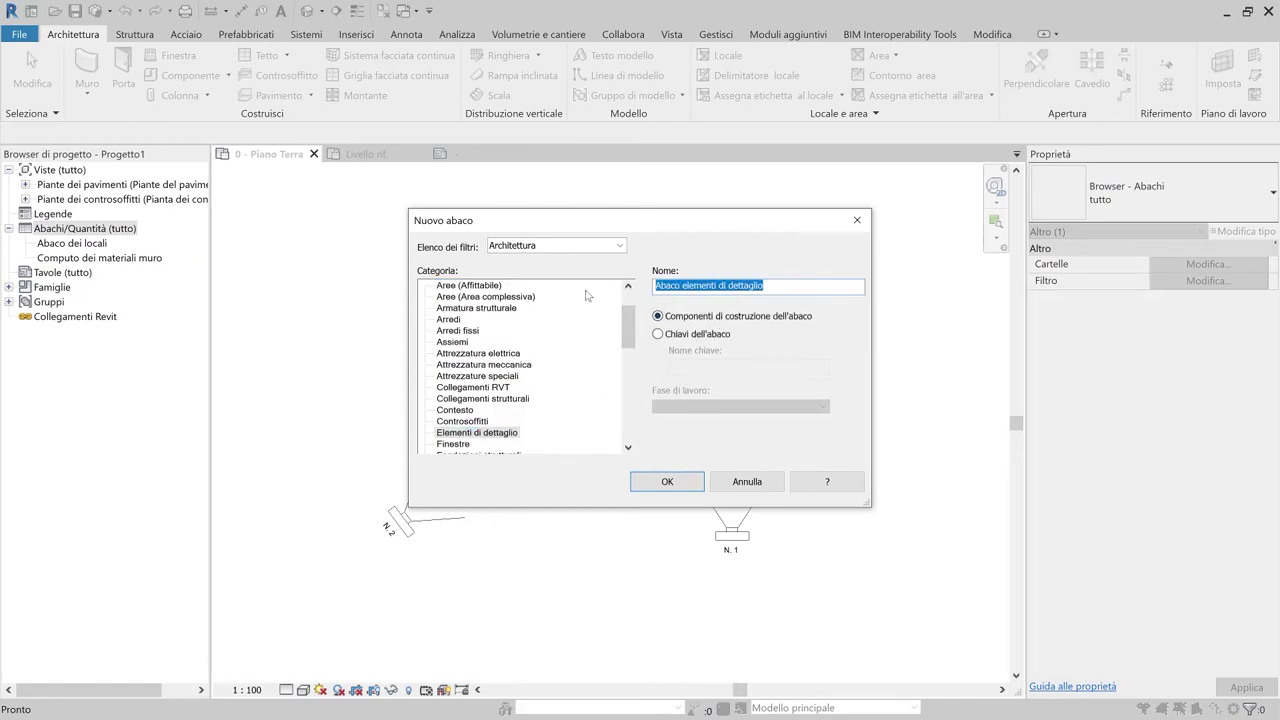
pyautogui.write('Abaco fotografie')
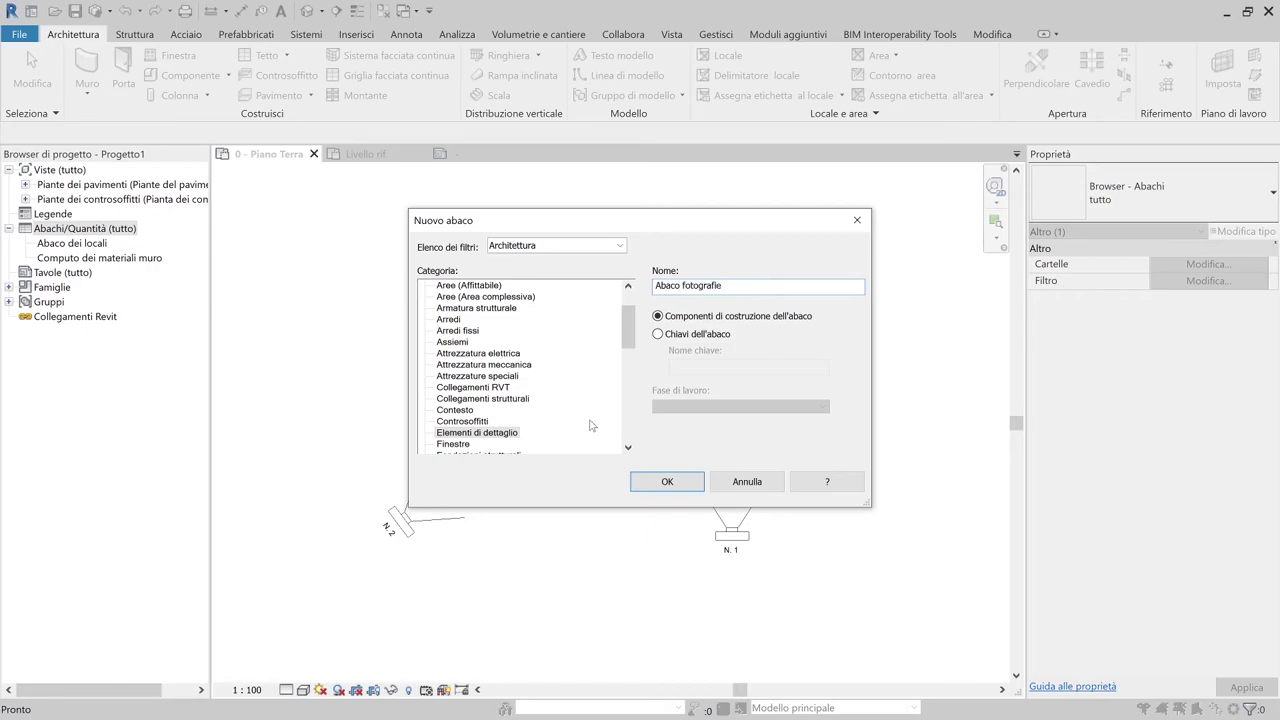
pyautogui.click(665, 482)
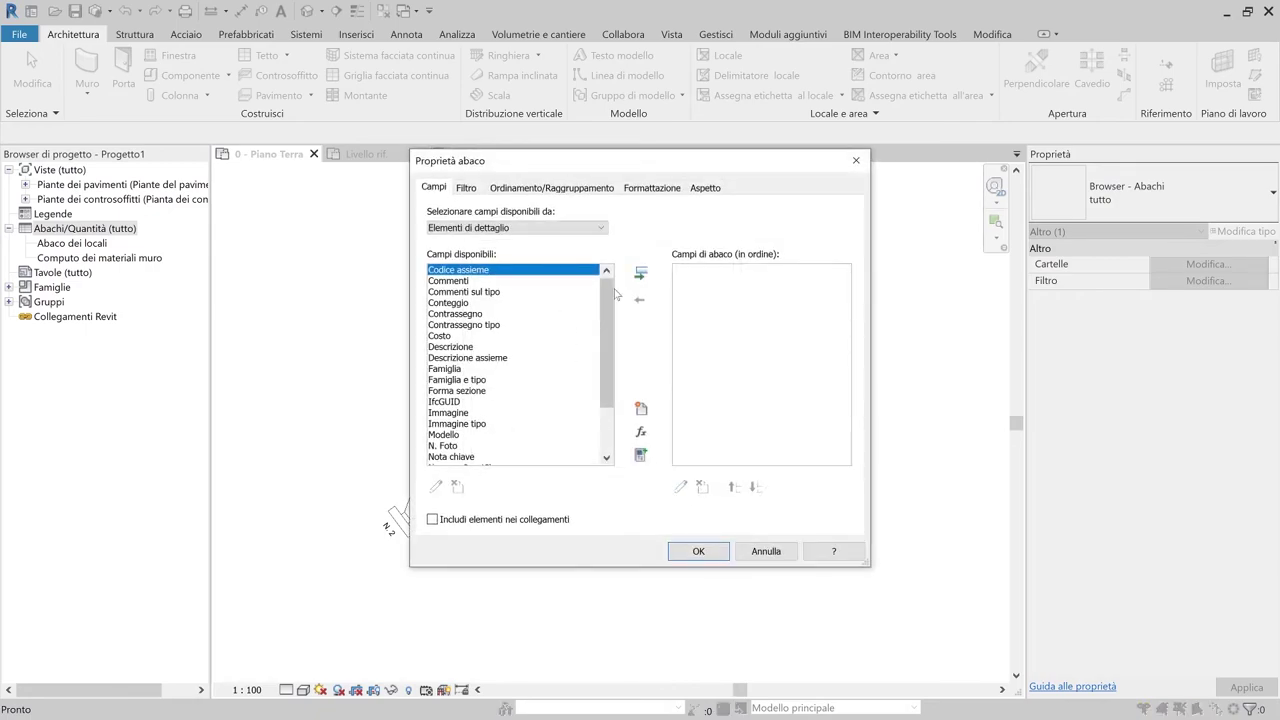
# - Add the N. Foto, Immagine and Commenti fields to the schedule and finish it
pyautogui.scroll(-2, 607, 300)
pyautogui.click(443, 379)
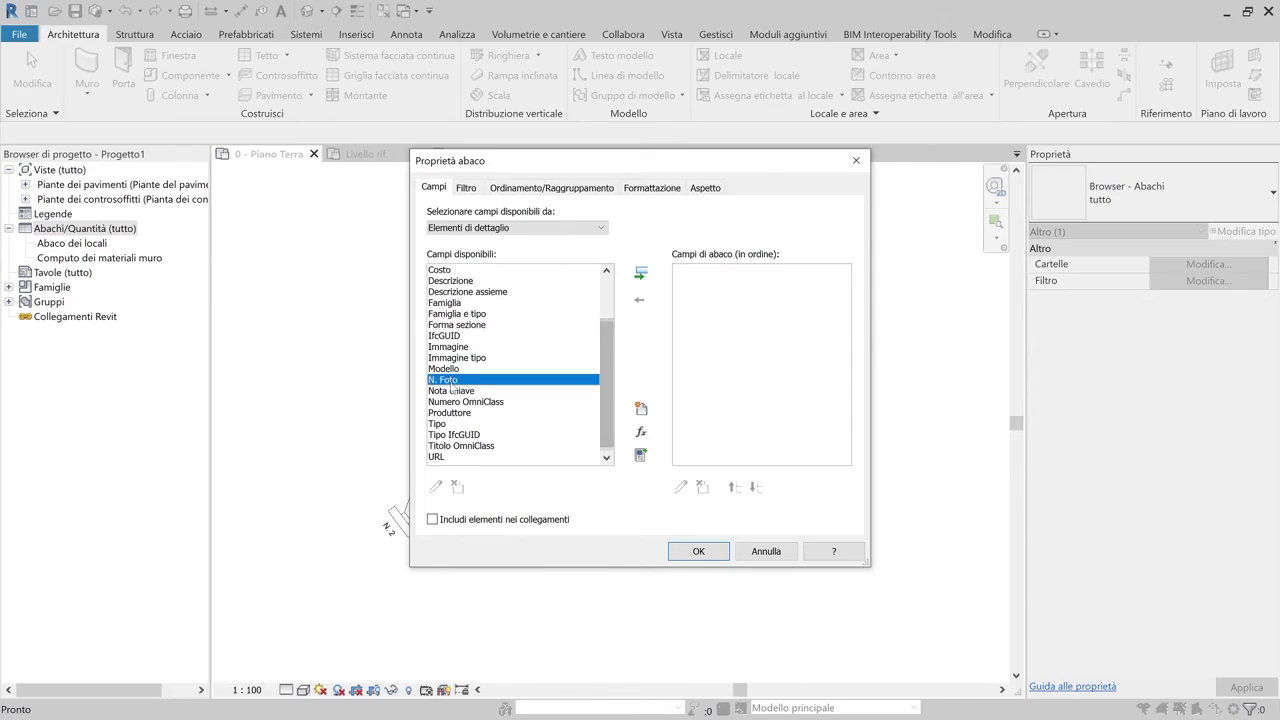
pyautogui.click(641, 272)
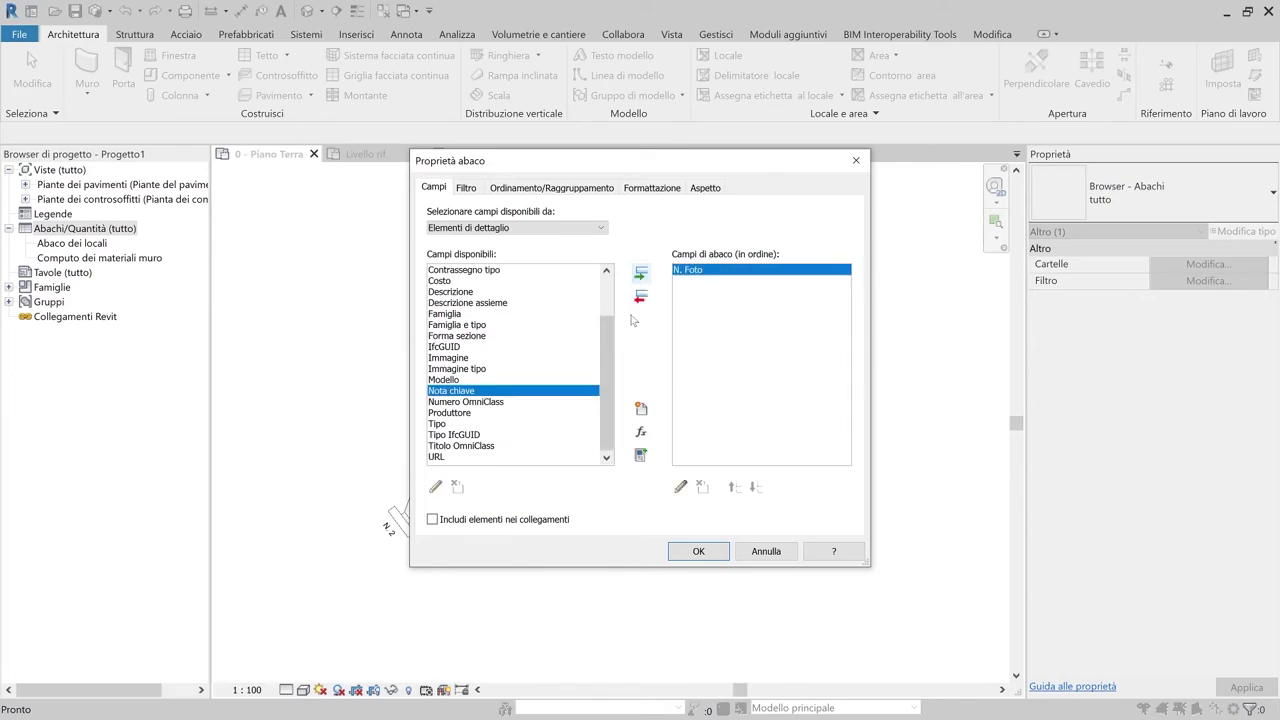
pyautogui.click(444, 424)
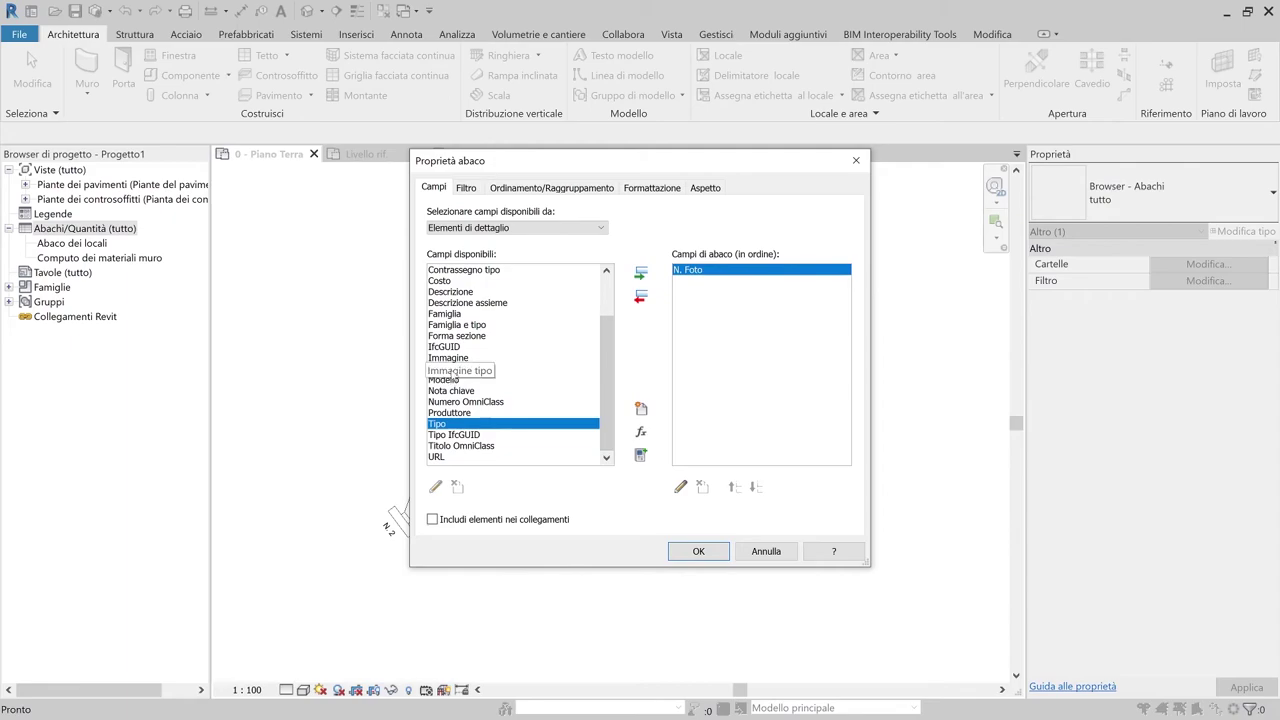
pyautogui.click(455, 369)
pyautogui.click(475, 357)
pyautogui.click(641, 272)
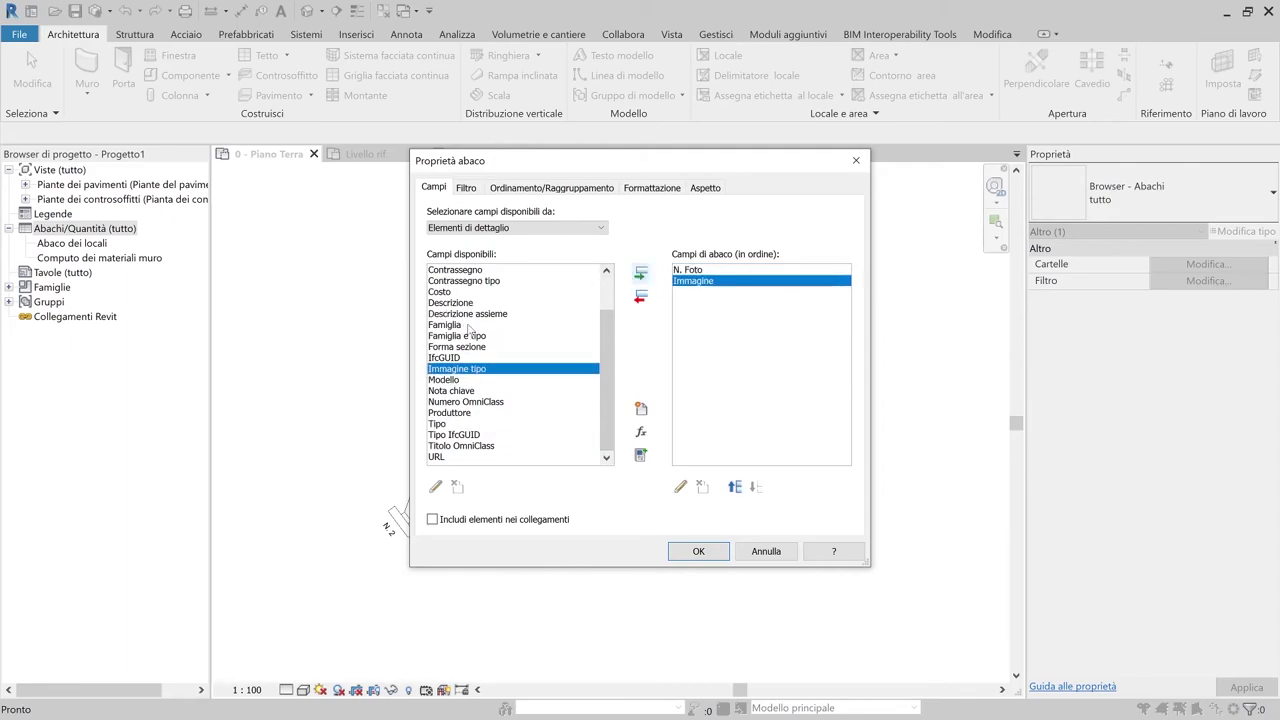
pyautogui.scroll(2, 469, 330)
pyautogui.click(468, 281)
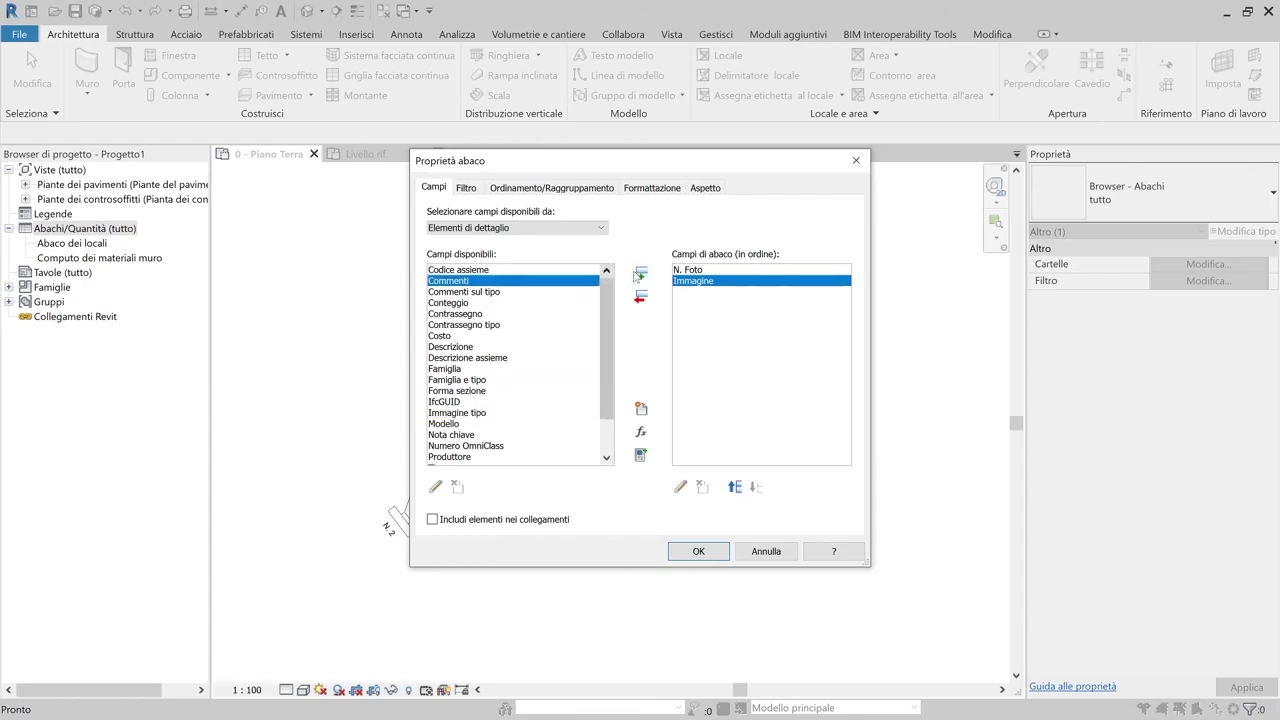
pyautogui.click(639, 273)
pyautogui.click(699, 551)
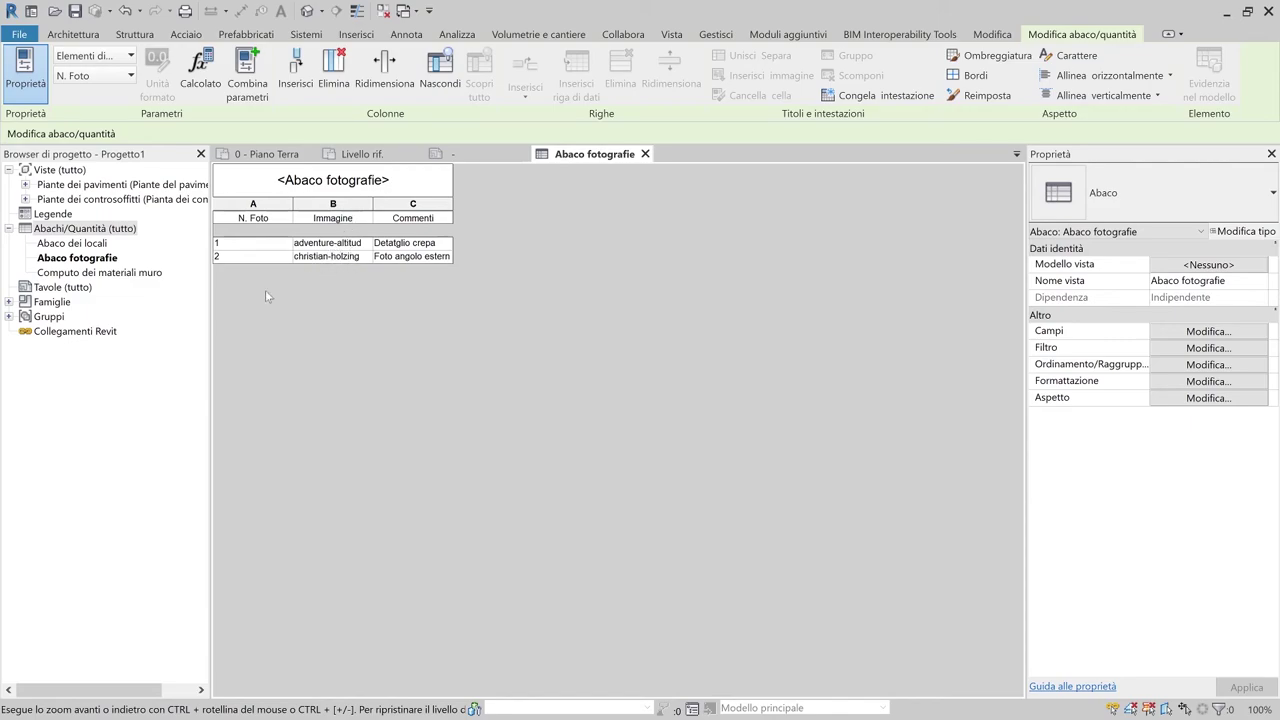
# - Create new sheet A101 using the A0 metrico title block
pyautogui.rightClick(52, 289)
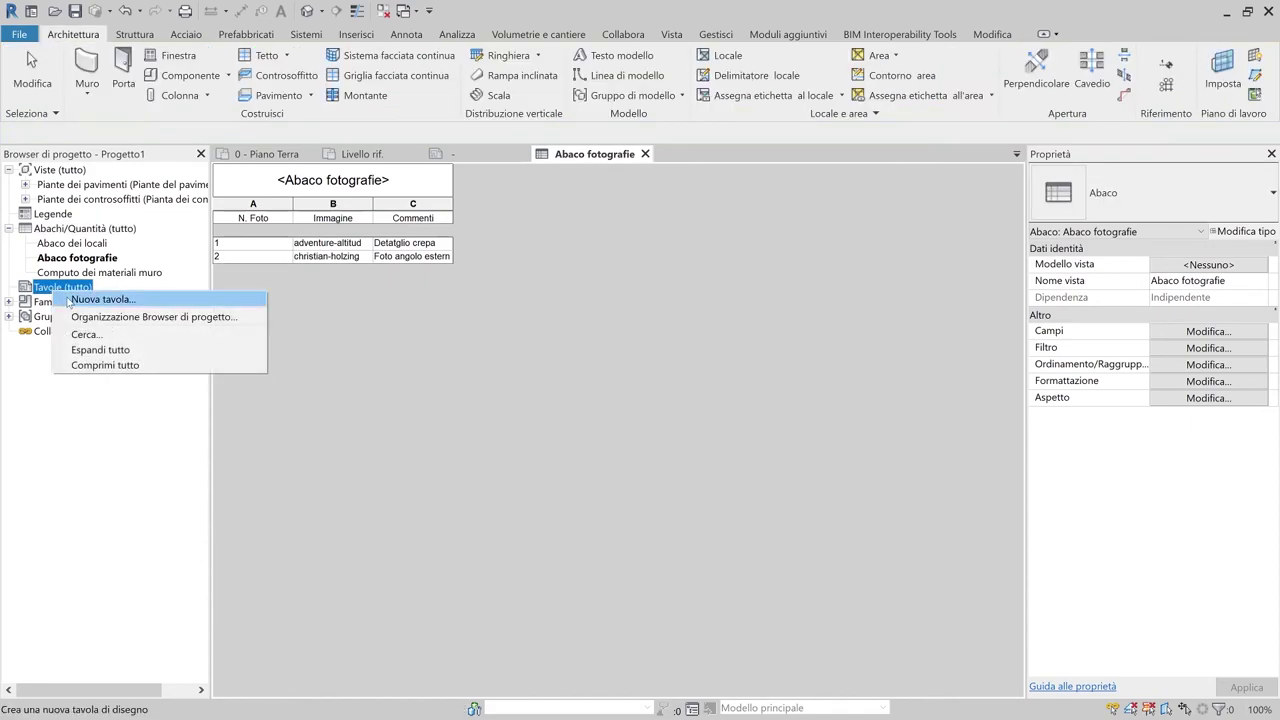
pyautogui.click(85, 298)
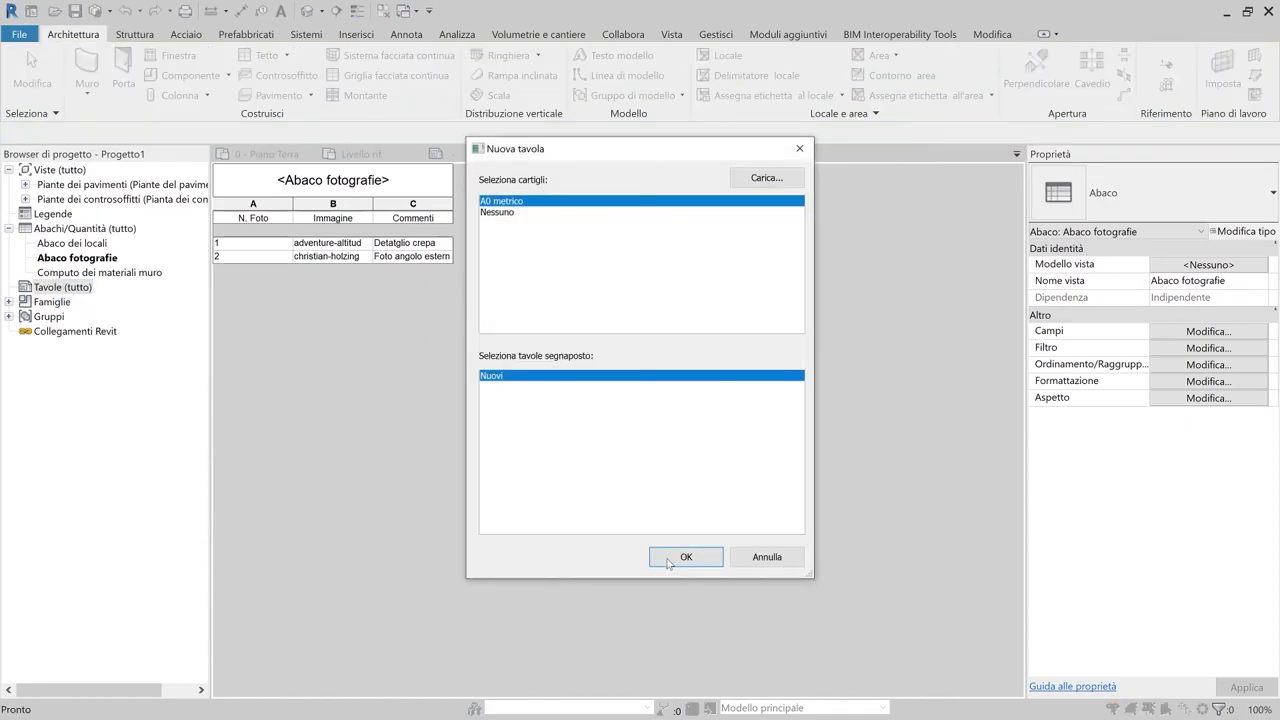
pyautogui.click(668, 560)
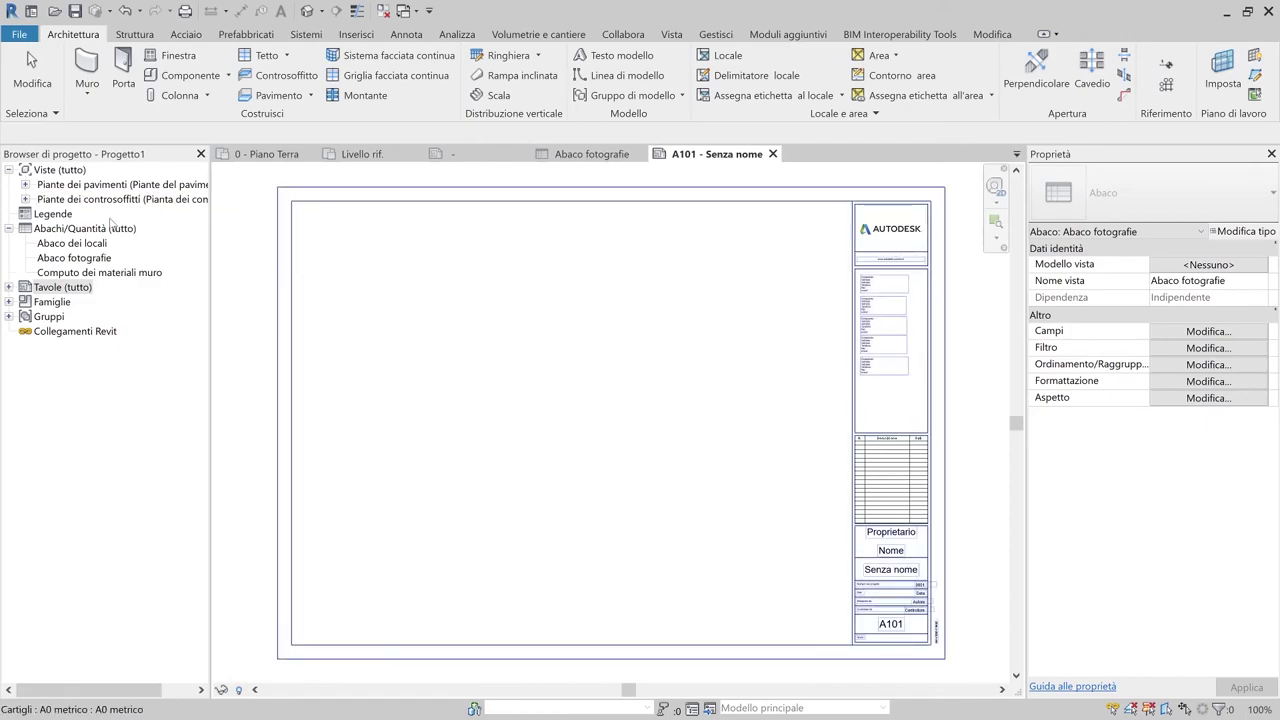
# - Place the 0 - Piano Terra plan on the sheet at 1 : 50 scale
pyautogui.click(25, 184)
pyautogui.click(85, 199)
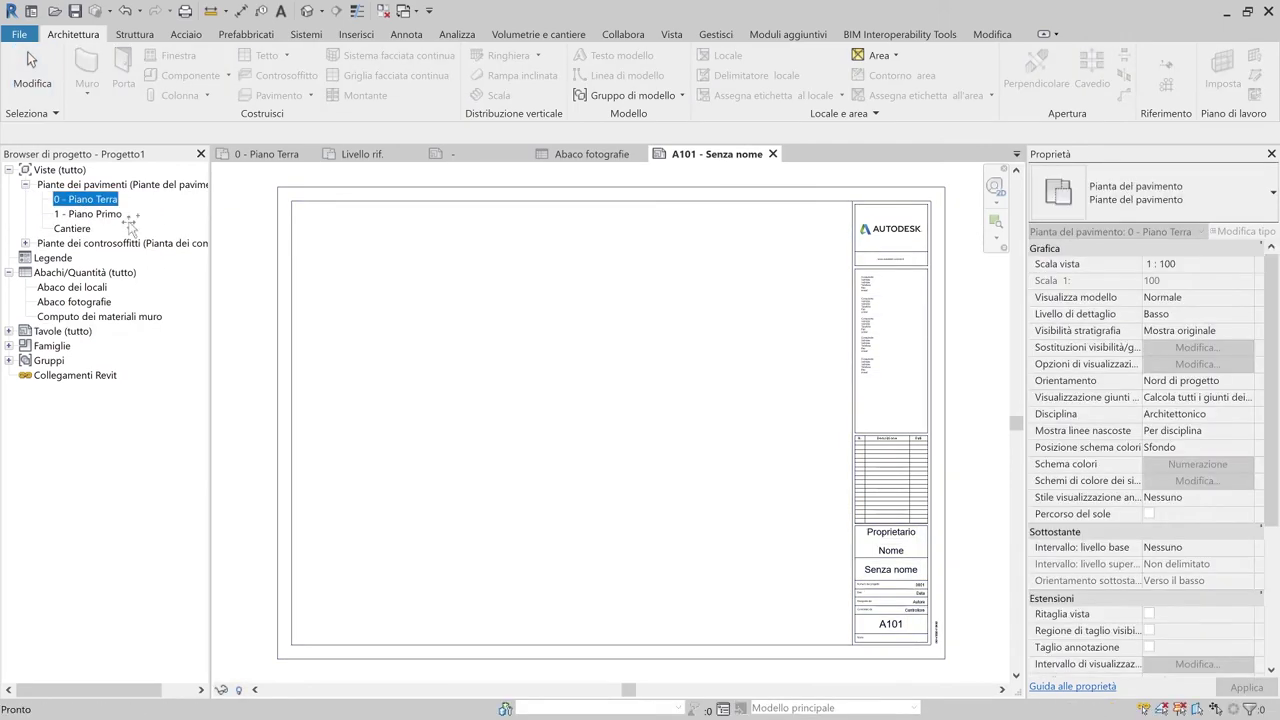
pyautogui.moveTo(130, 228); pyautogui.dragTo(372, 285)
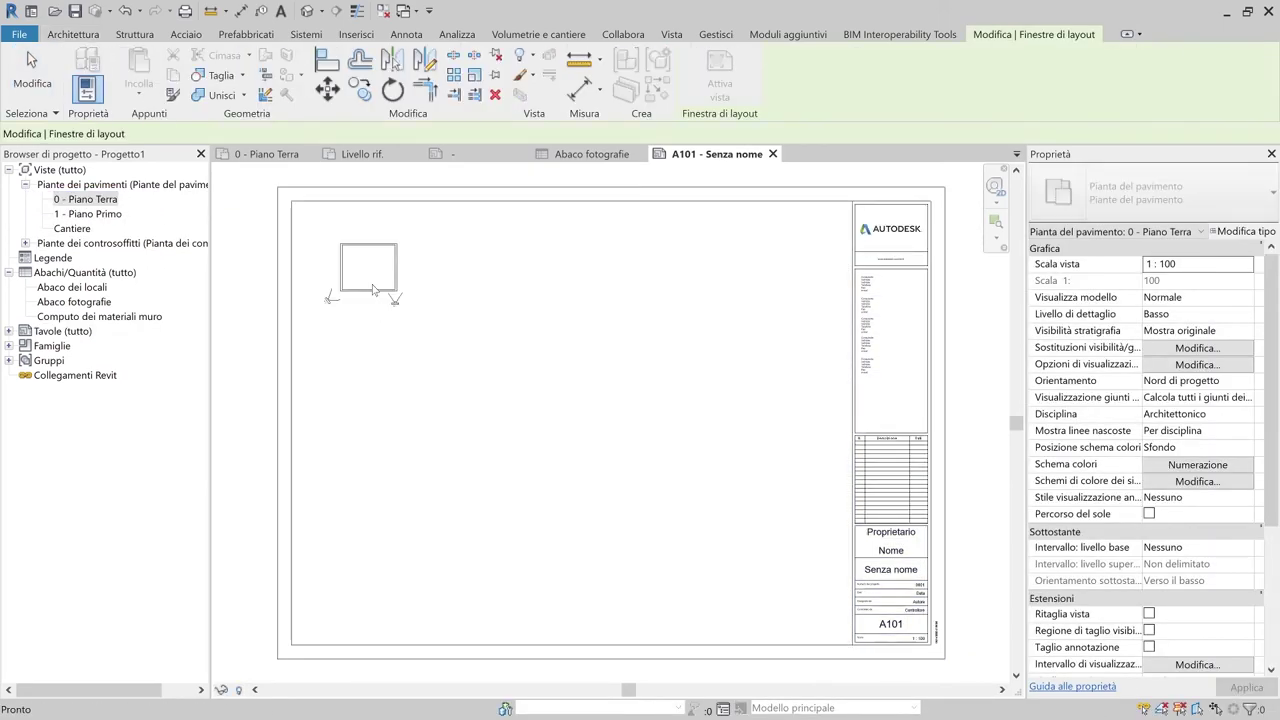
pyautogui.click(372, 290)
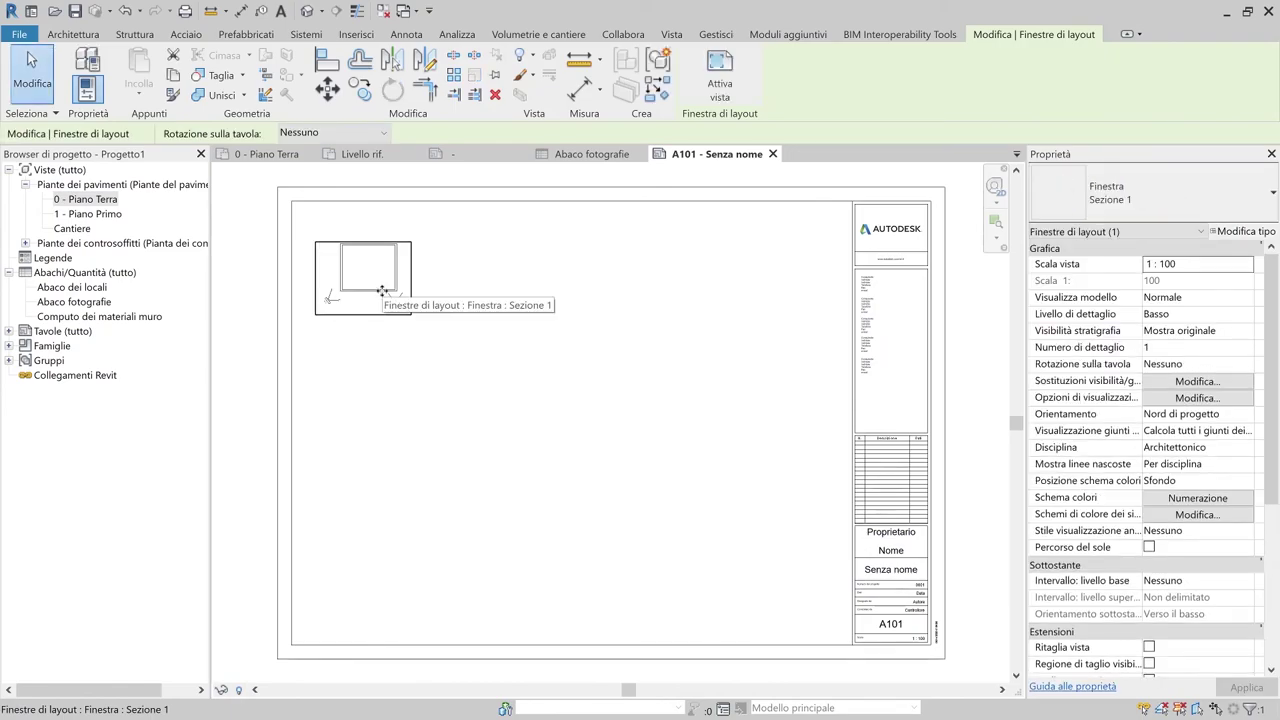
pyautogui.click(1247, 264)
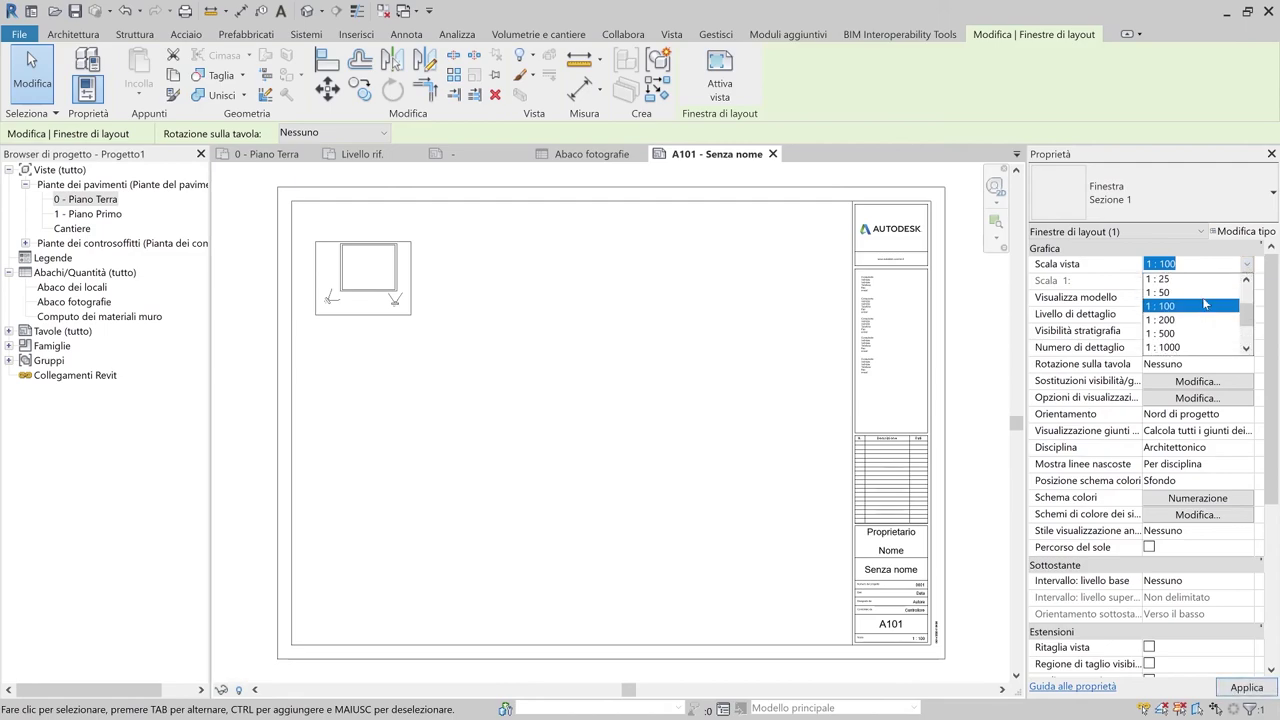
pyautogui.click(1160, 321)
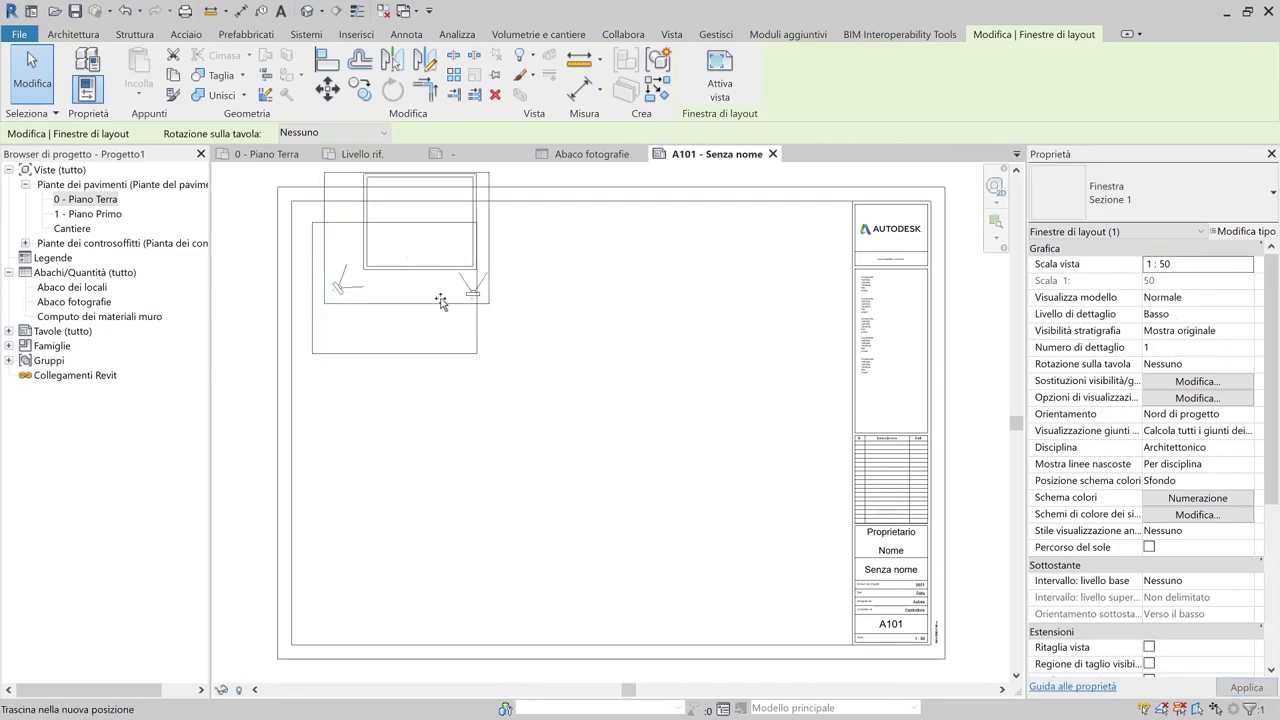
pyautogui.click(535, 330)
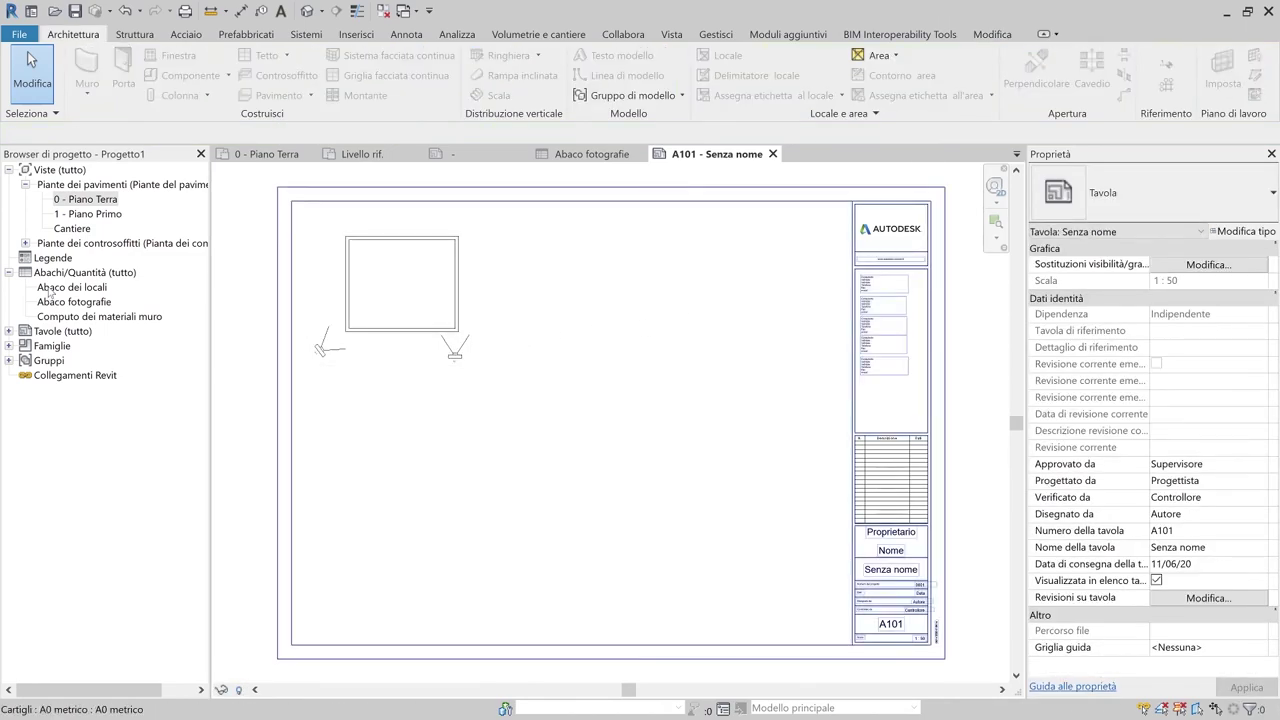
pyautogui.moveTo(55, 308); pyautogui.dragTo(551, 310)
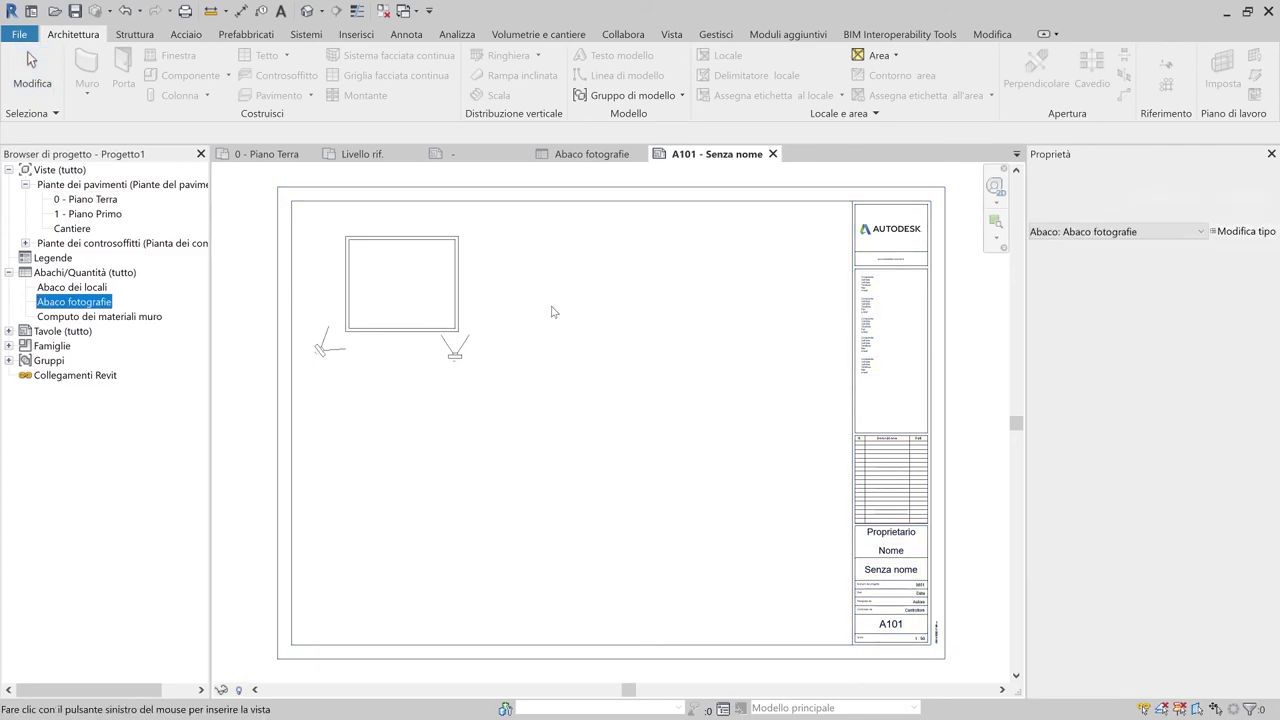
# - Drop the Abaco fotografie schedule on sheet A101 and move it beside the plan
pyautogui.click(551, 310)
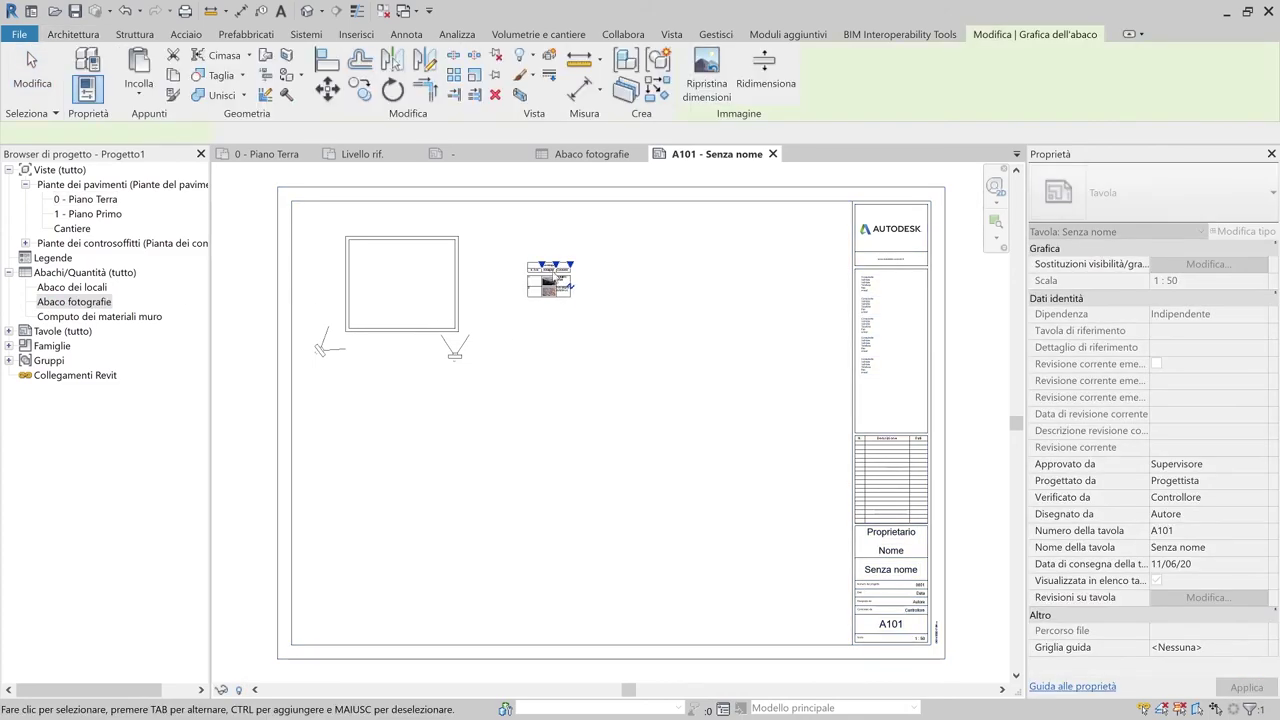
pyautogui.scroll(5, 552, 275)
pyautogui.scroll(1, 548, 270)
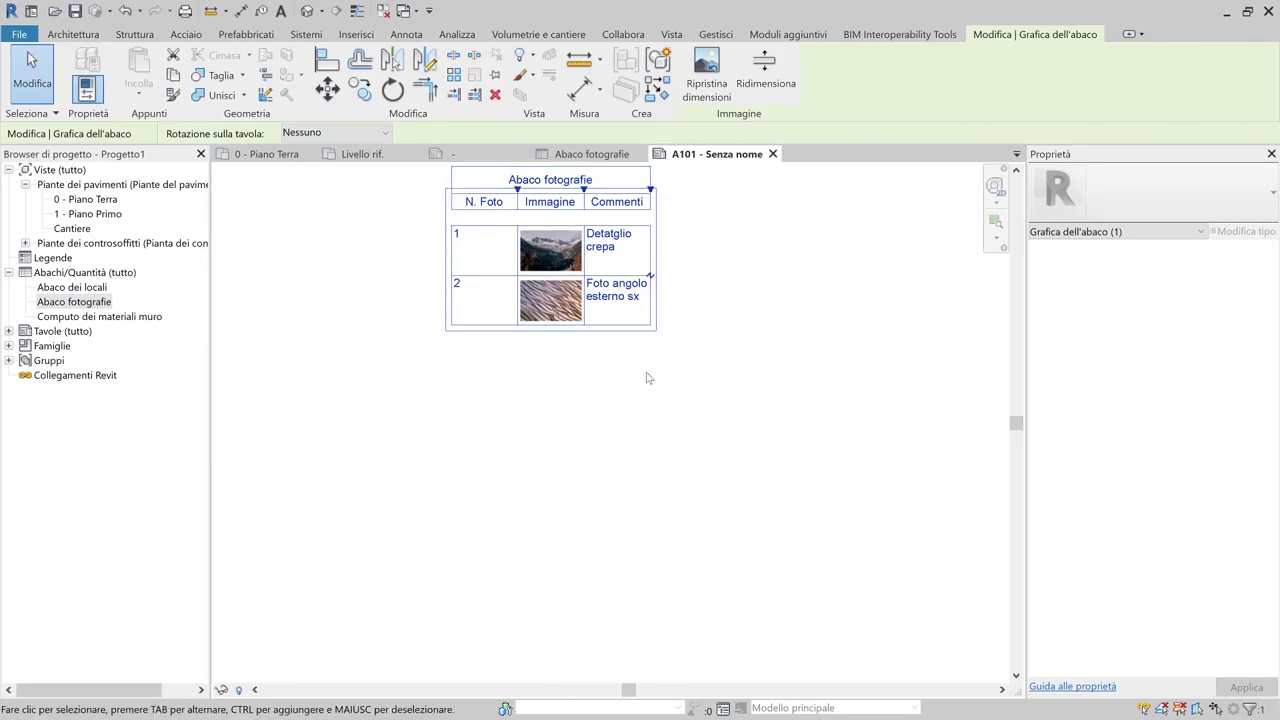
pyautogui.scroll(-2, 646, 377)
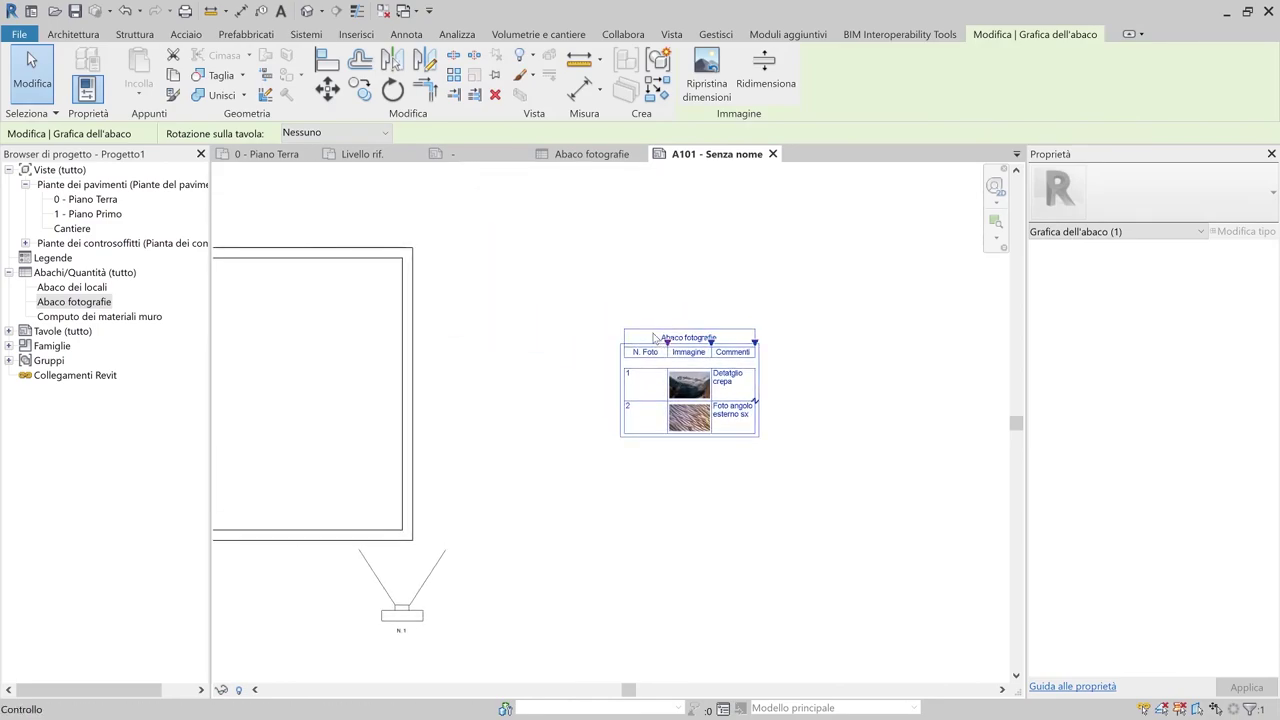
pyautogui.moveTo(622, 318); pyautogui.dragTo(519, 263)
pyautogui.click(486, 466)
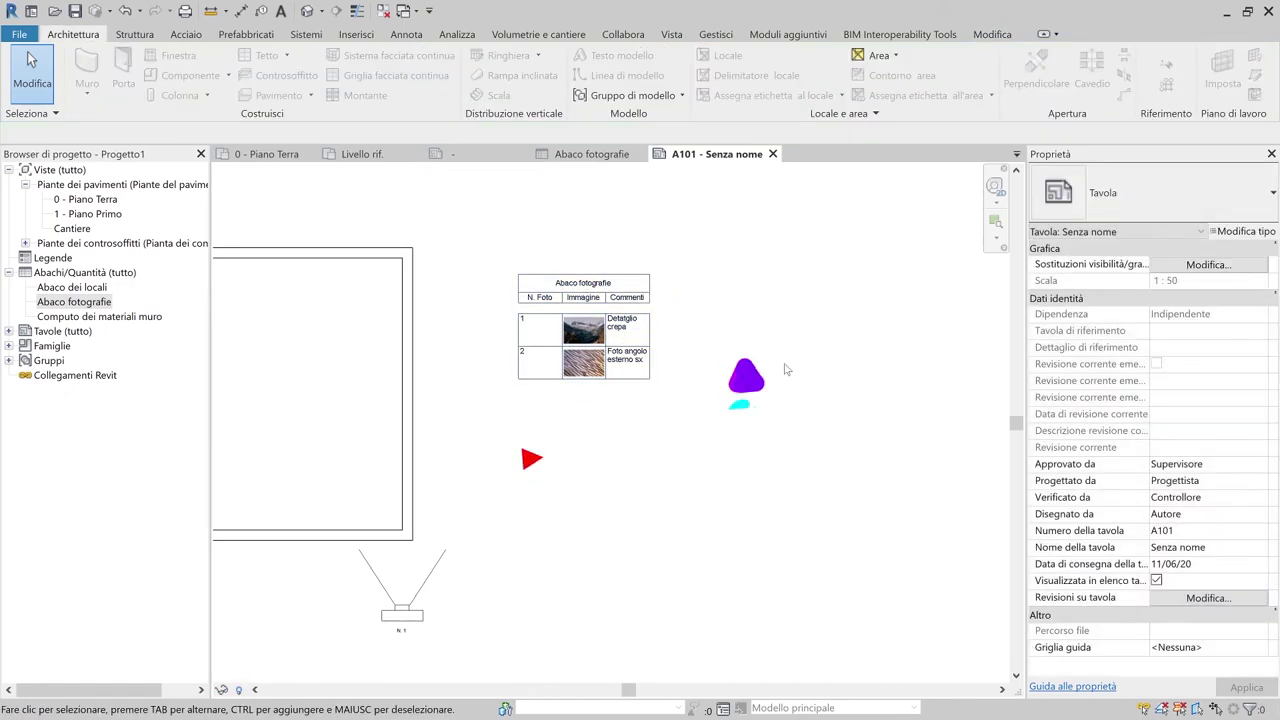